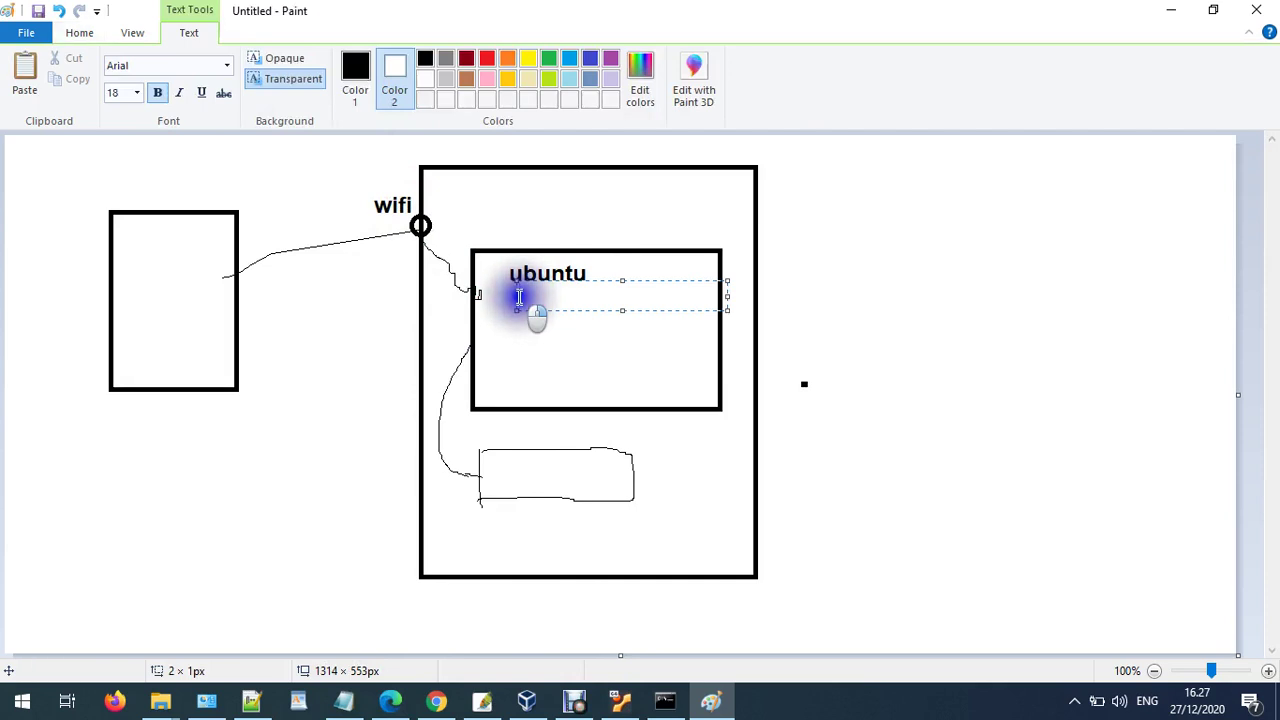
- Label the diagram with IP addresses 192.168.43.74, 192.168.43.40 and 192.168.43.1
text(68)
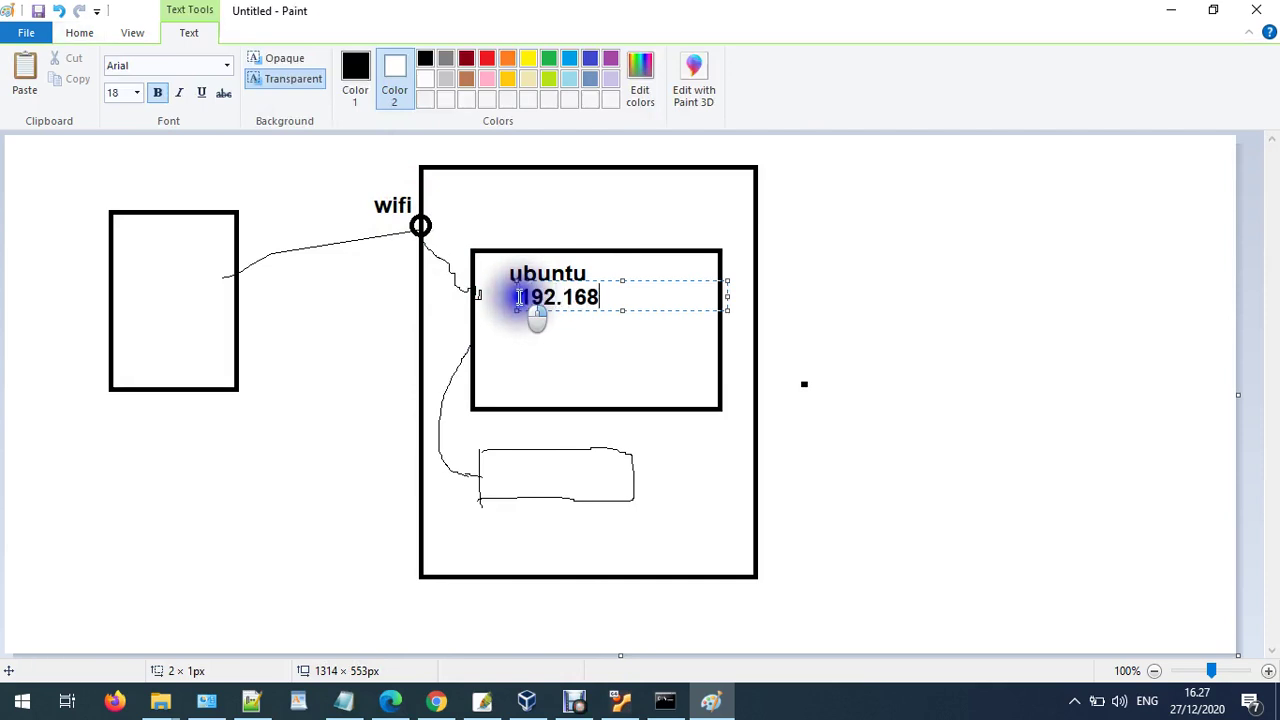
text(.43.74)
click(443, 200)
click(443, 195)
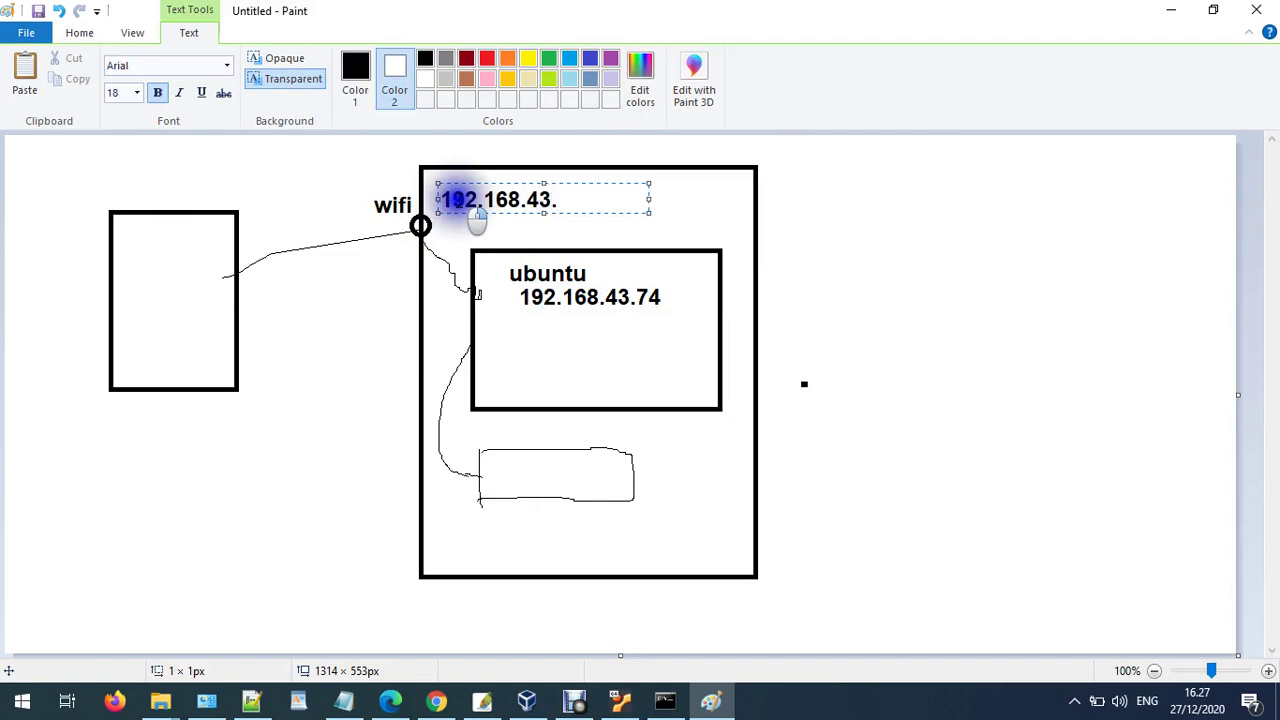
text(192.168.43.40)
click(189, 402)
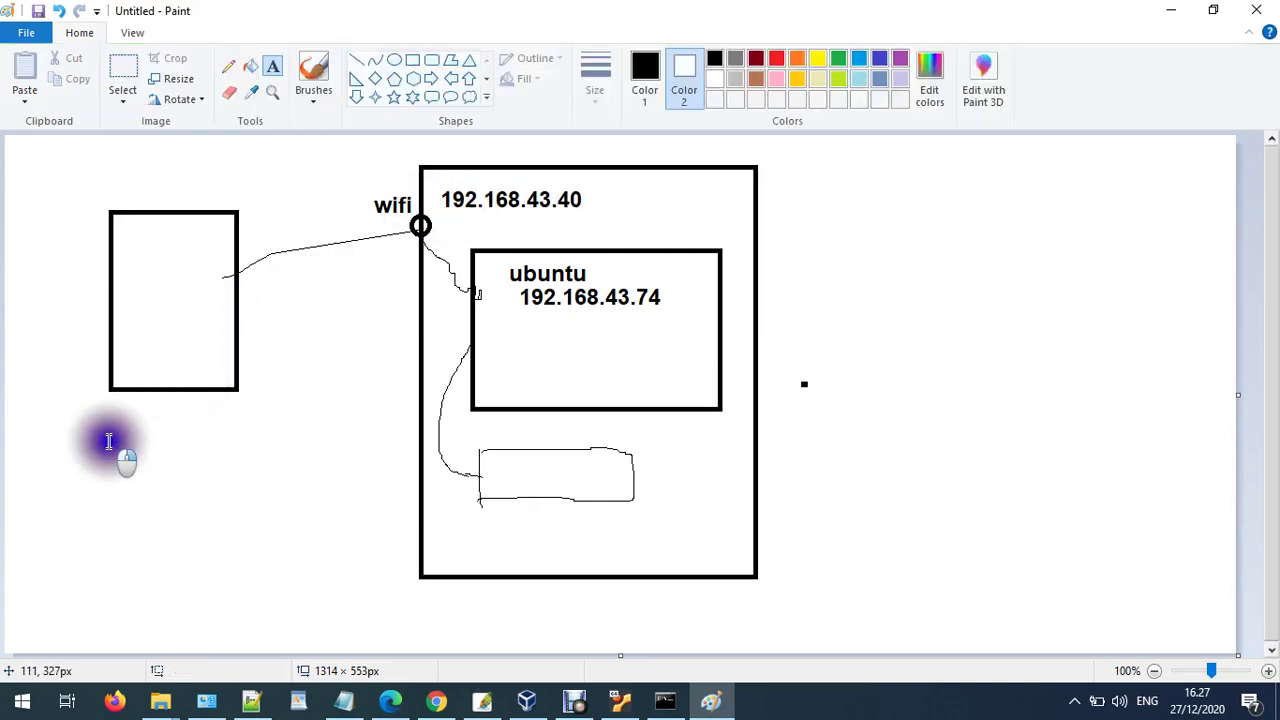
click(117, 425)
text(192.)
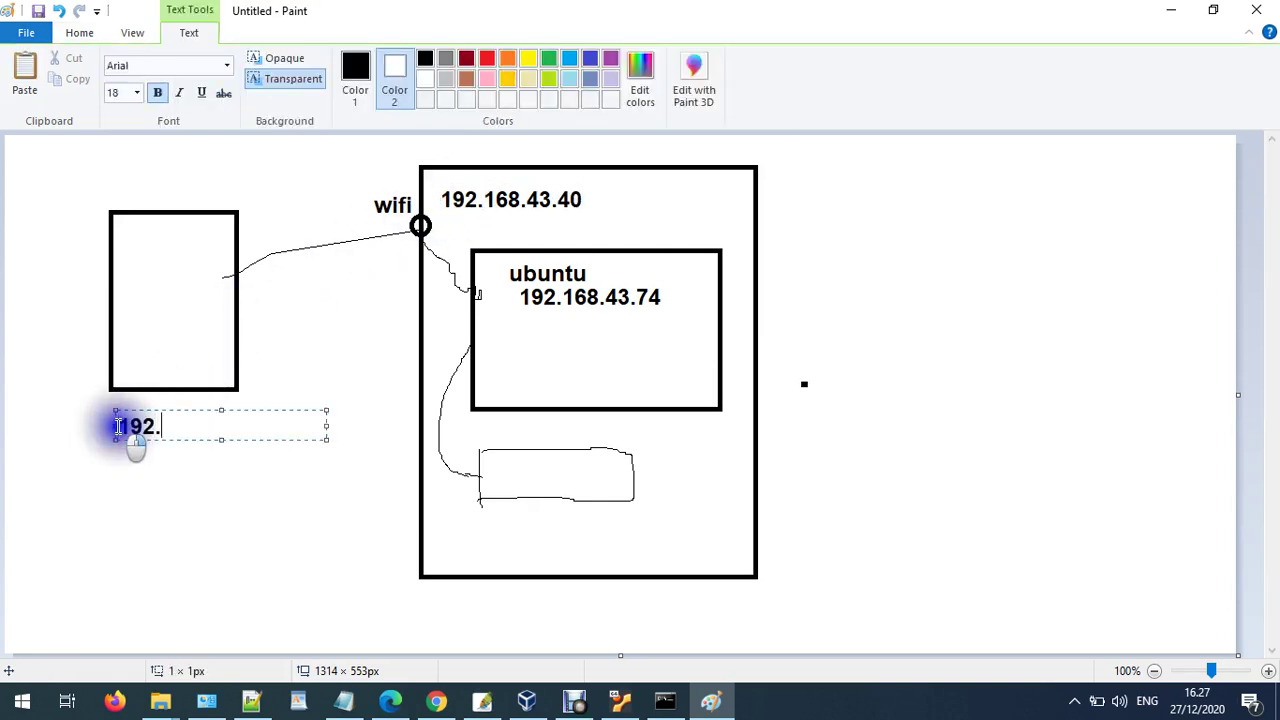
text(168)
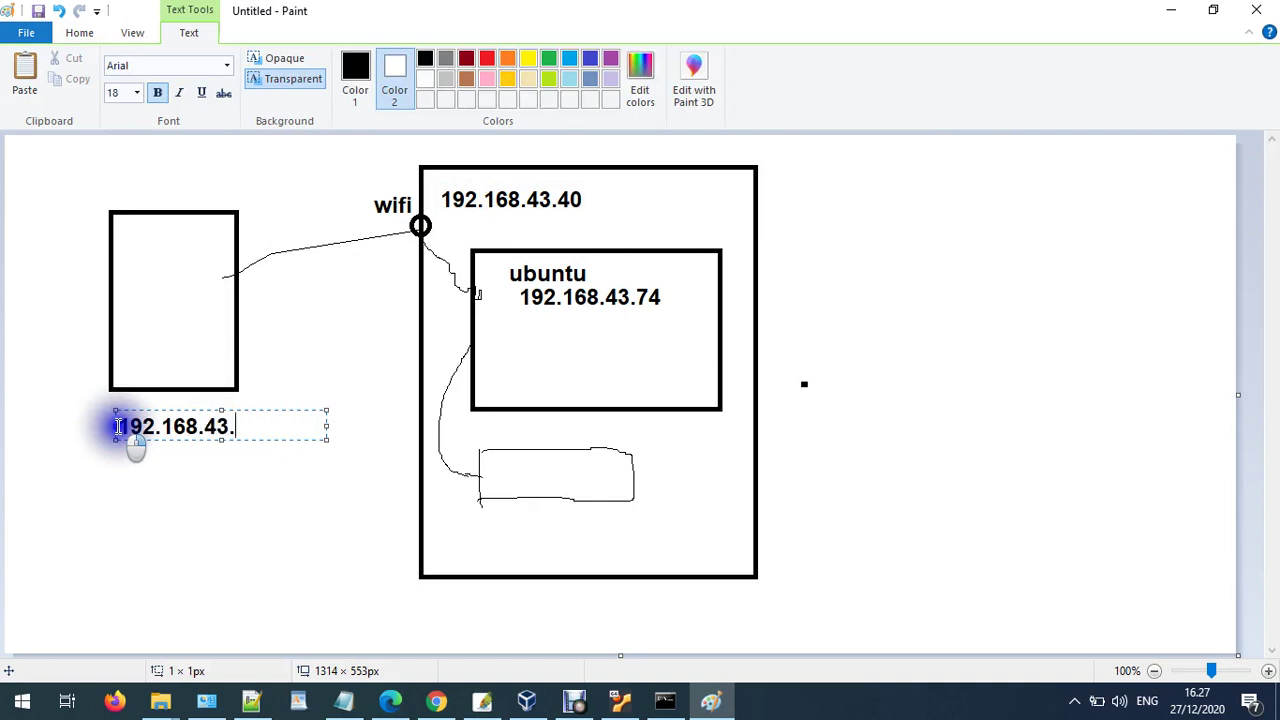
text(.43.1)
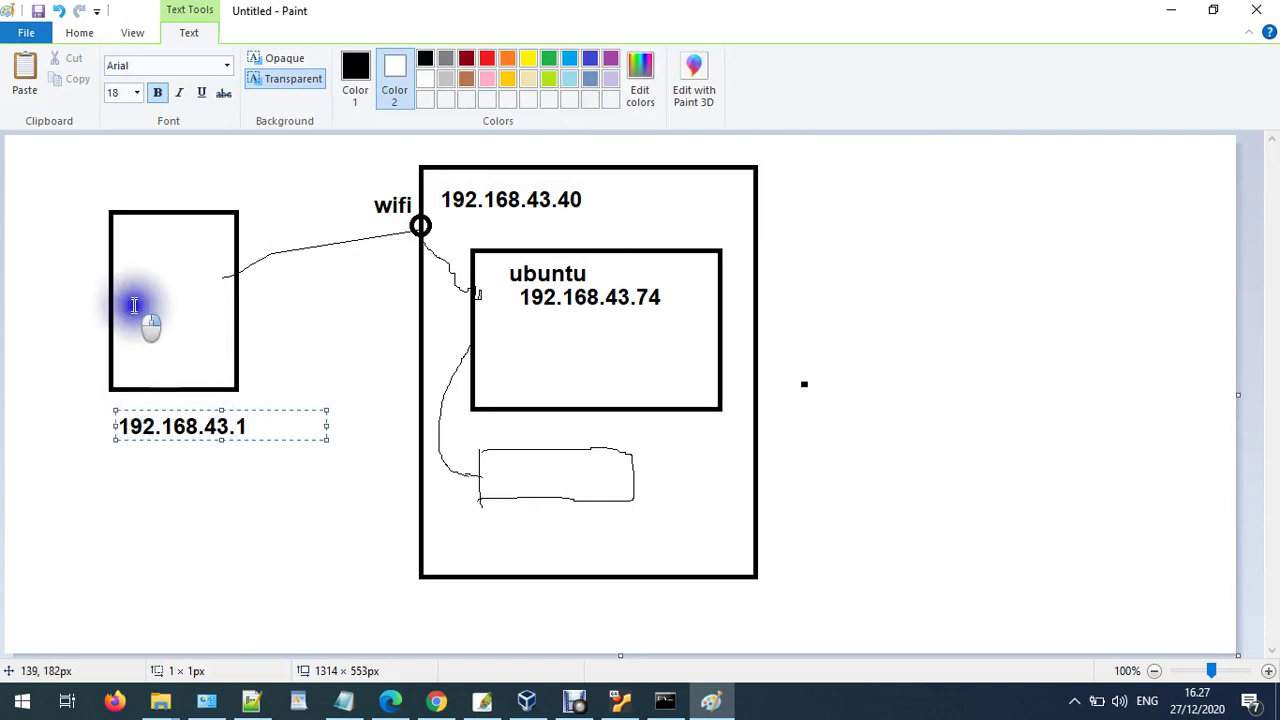
click(135, 305)
- Add a two-line 'hp/smartphone' caption inside the left box, with smartphone in red
click(135, 305)
text(hp)
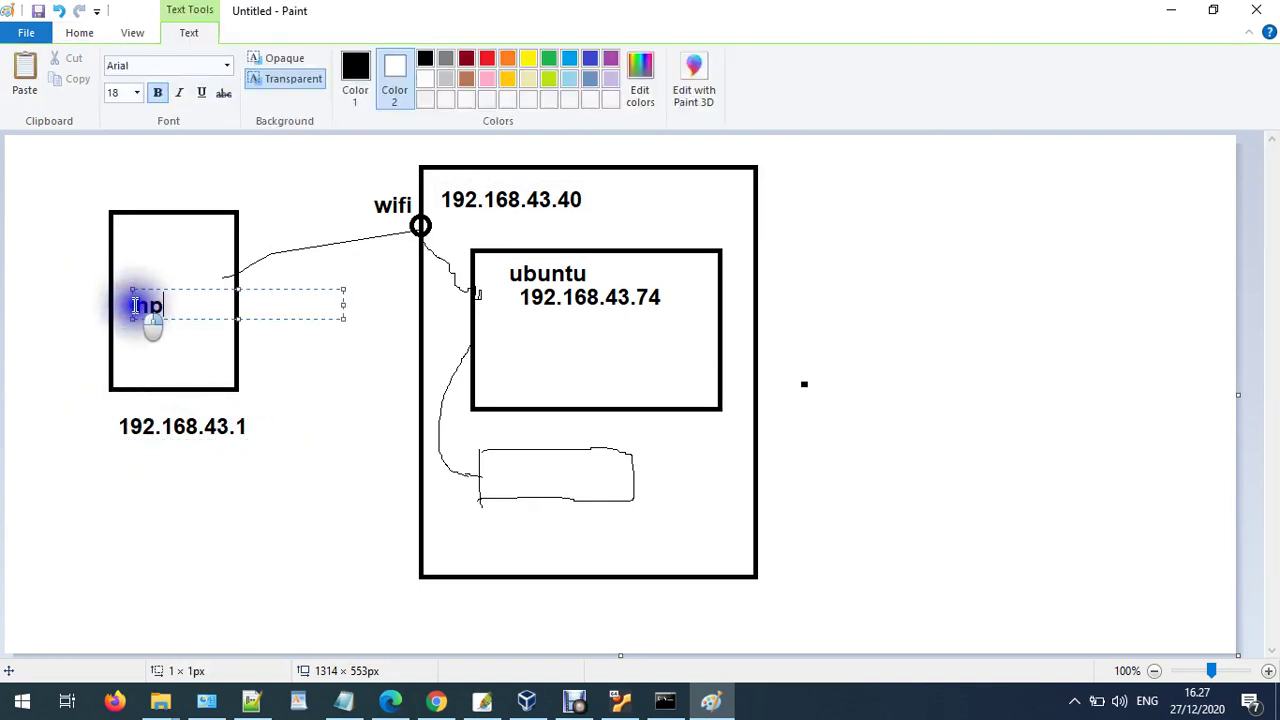
text(/)
key(Return)
text(smartphone)
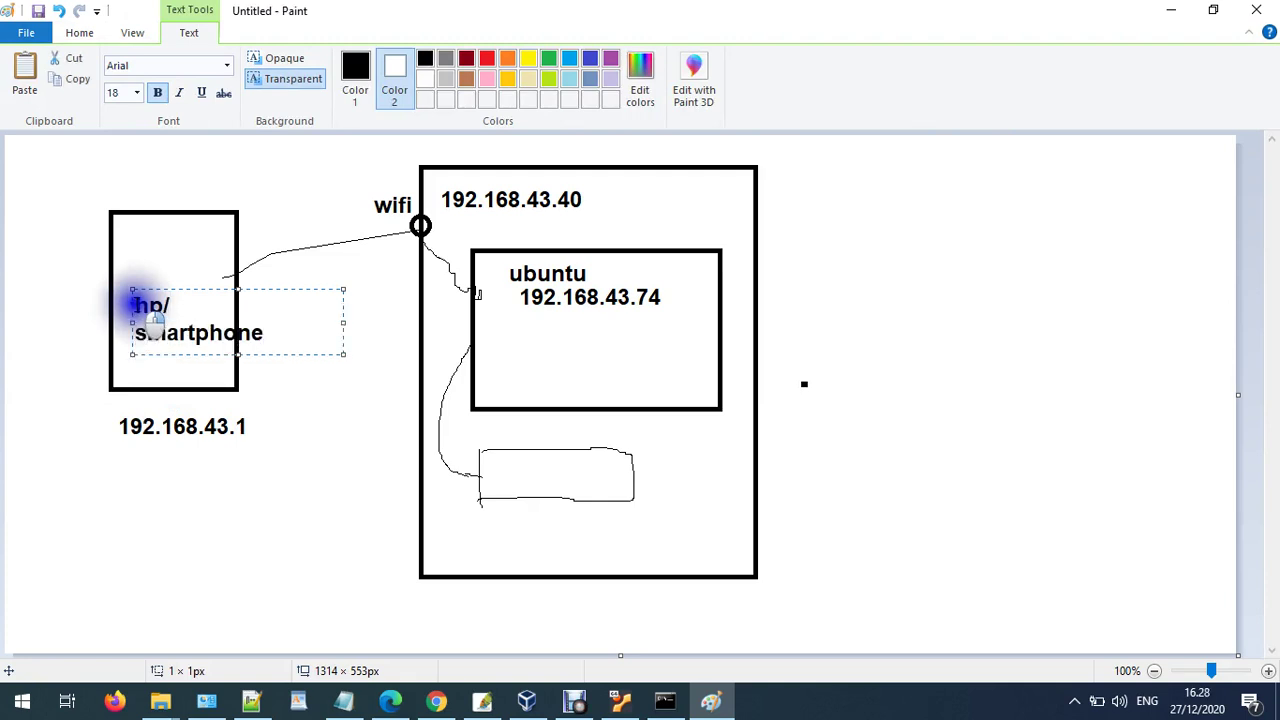
drag(263, 335, 132, 334)
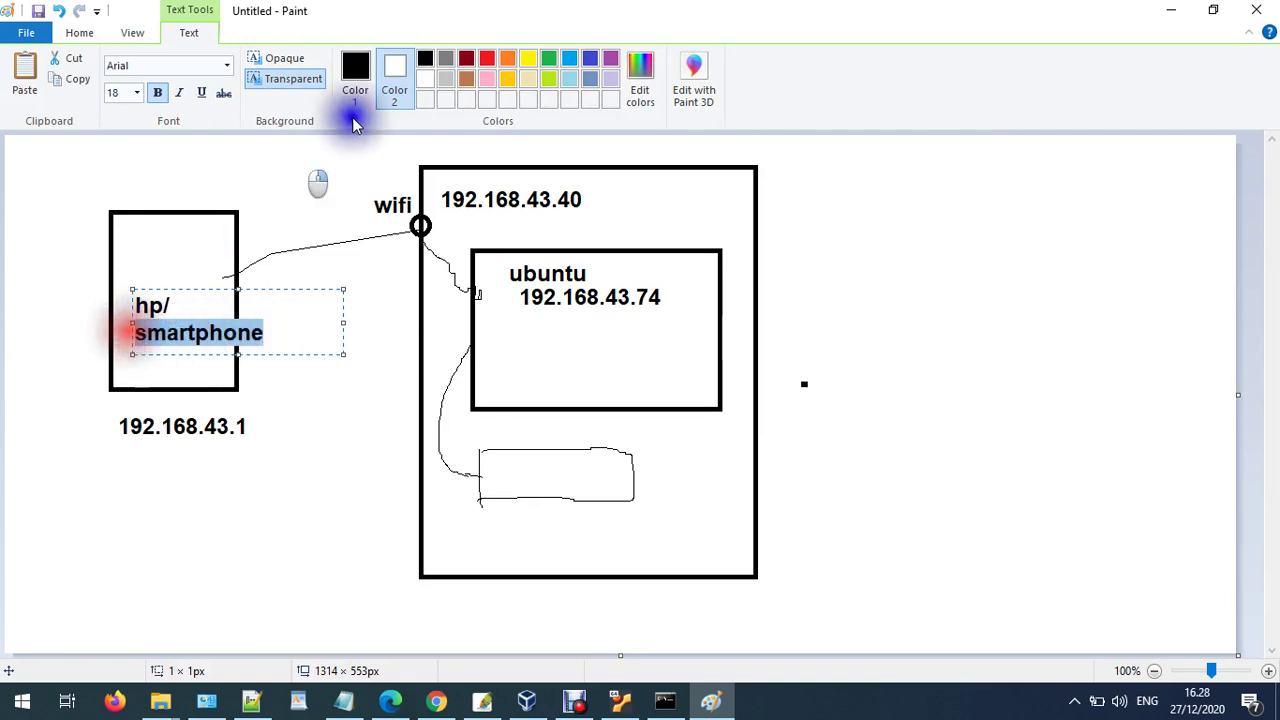
click(487, 58)
click(1000, 265)
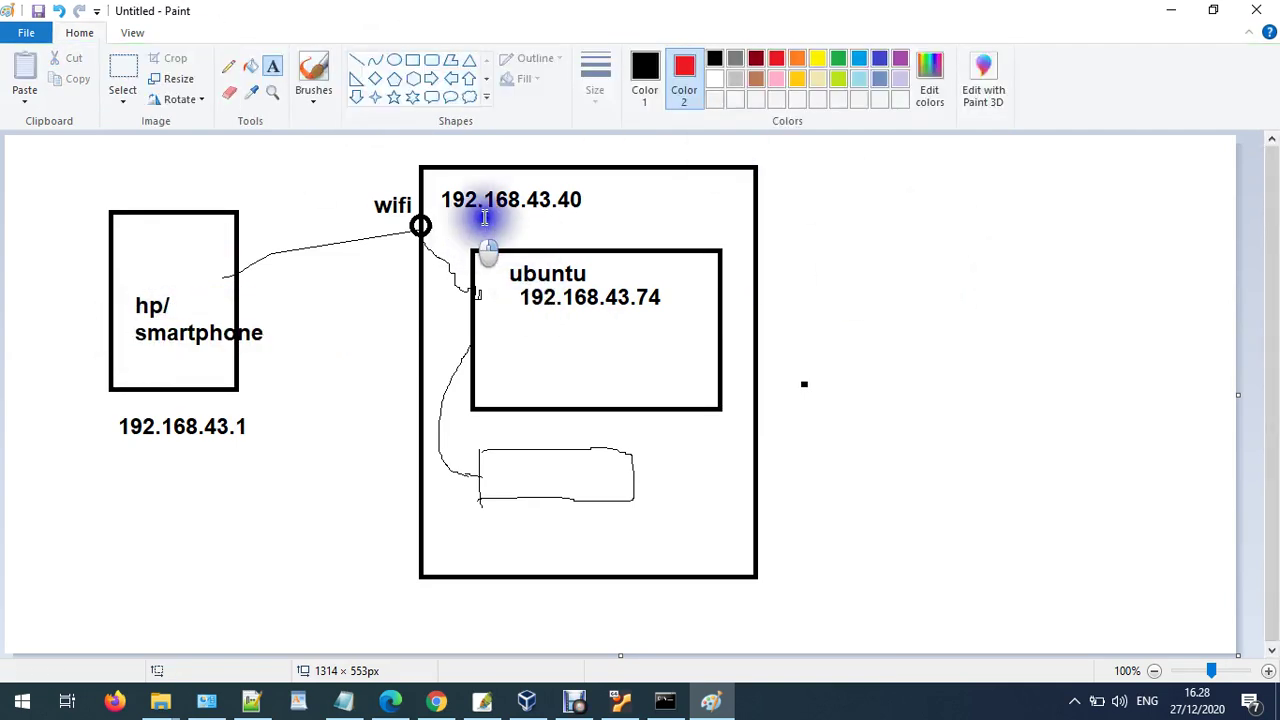
- Title the large box 'windows 10' and switch to VirtualBox Manager
click(536, 142)
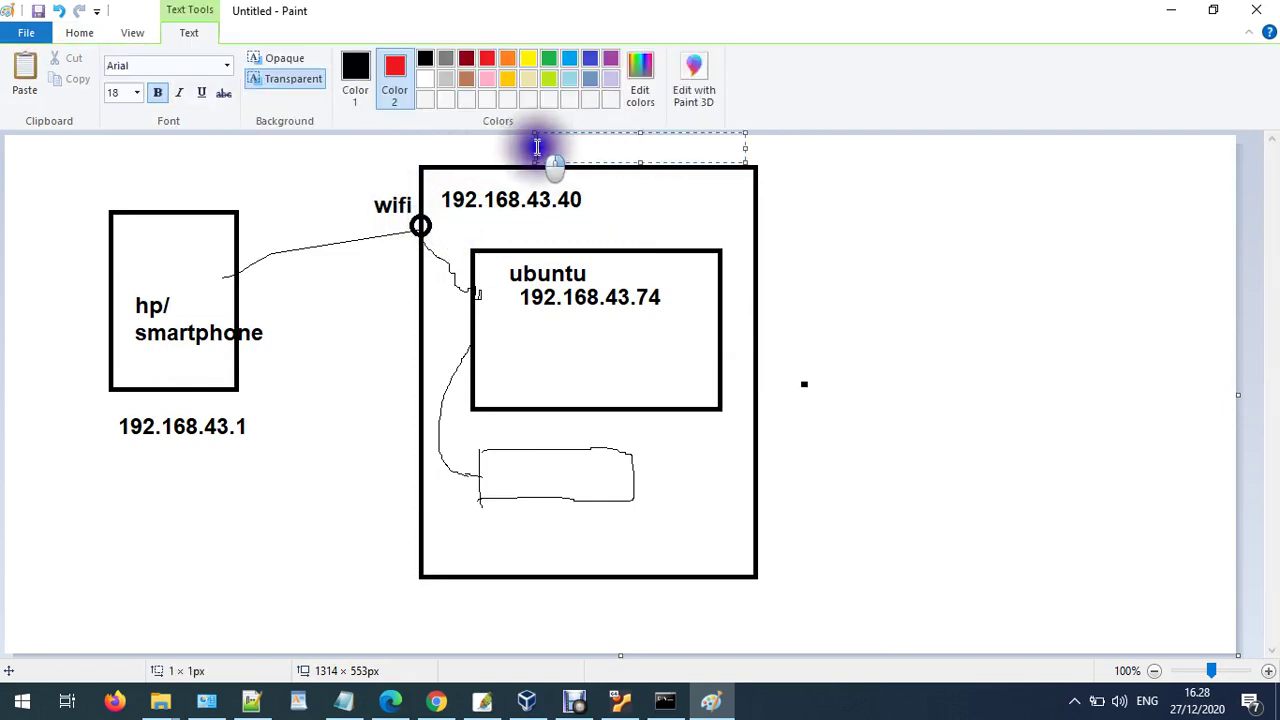
text(windows 1)
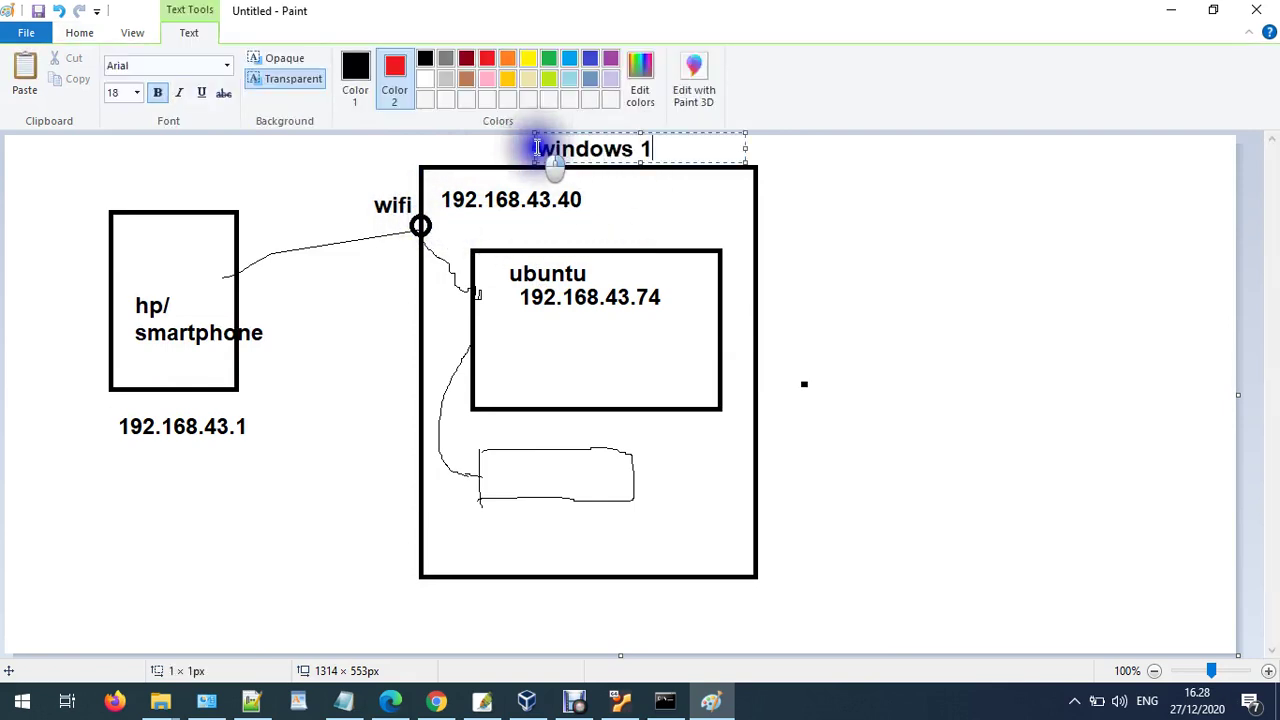
text(0)
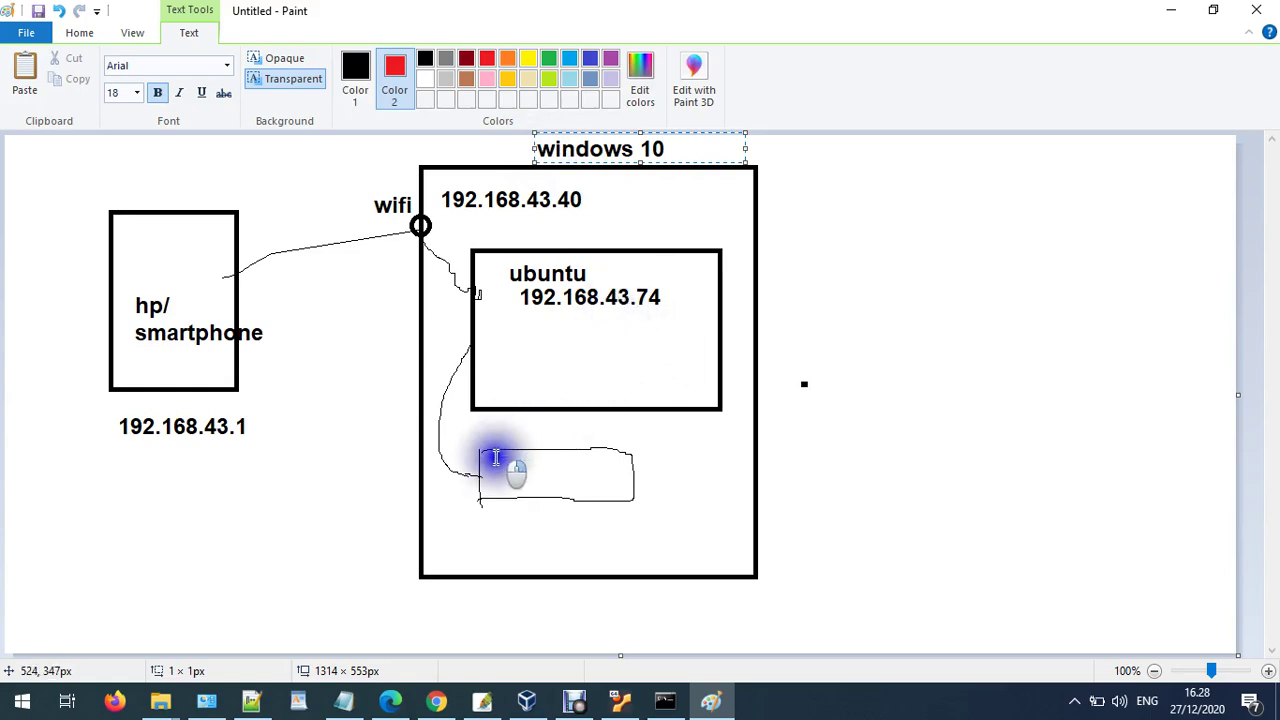
click(527, 701)
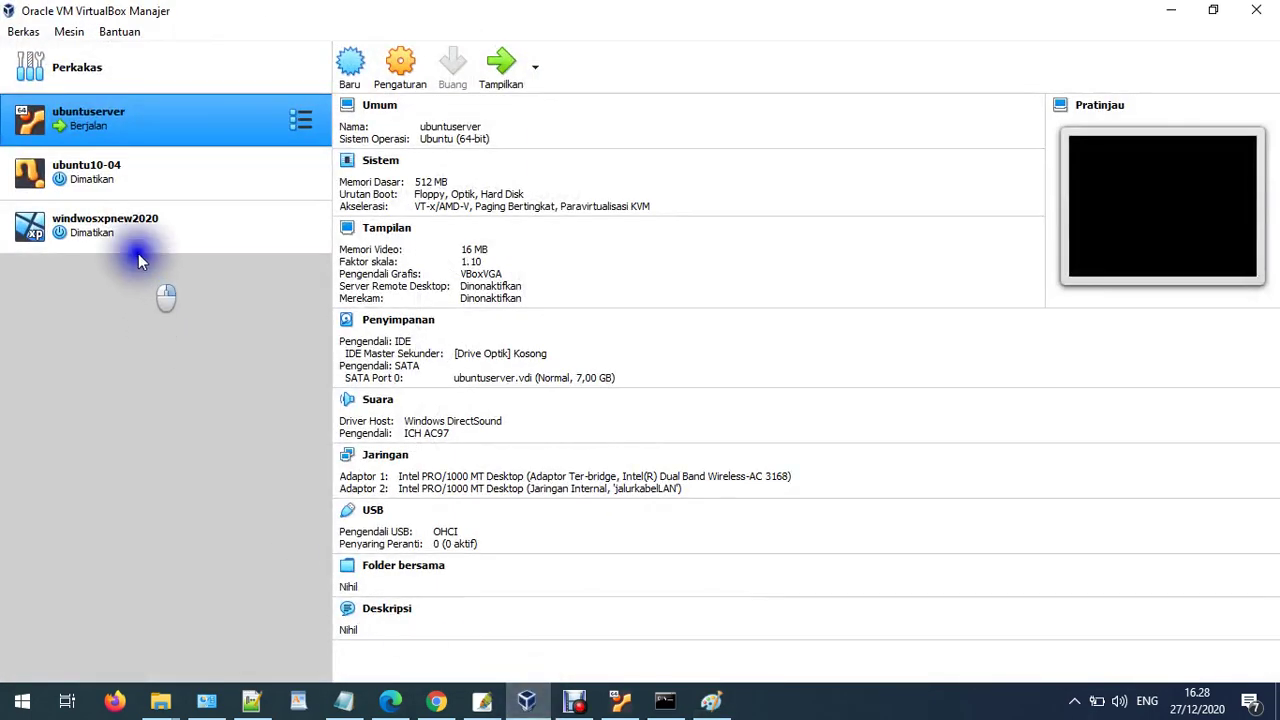
click(400, 68)
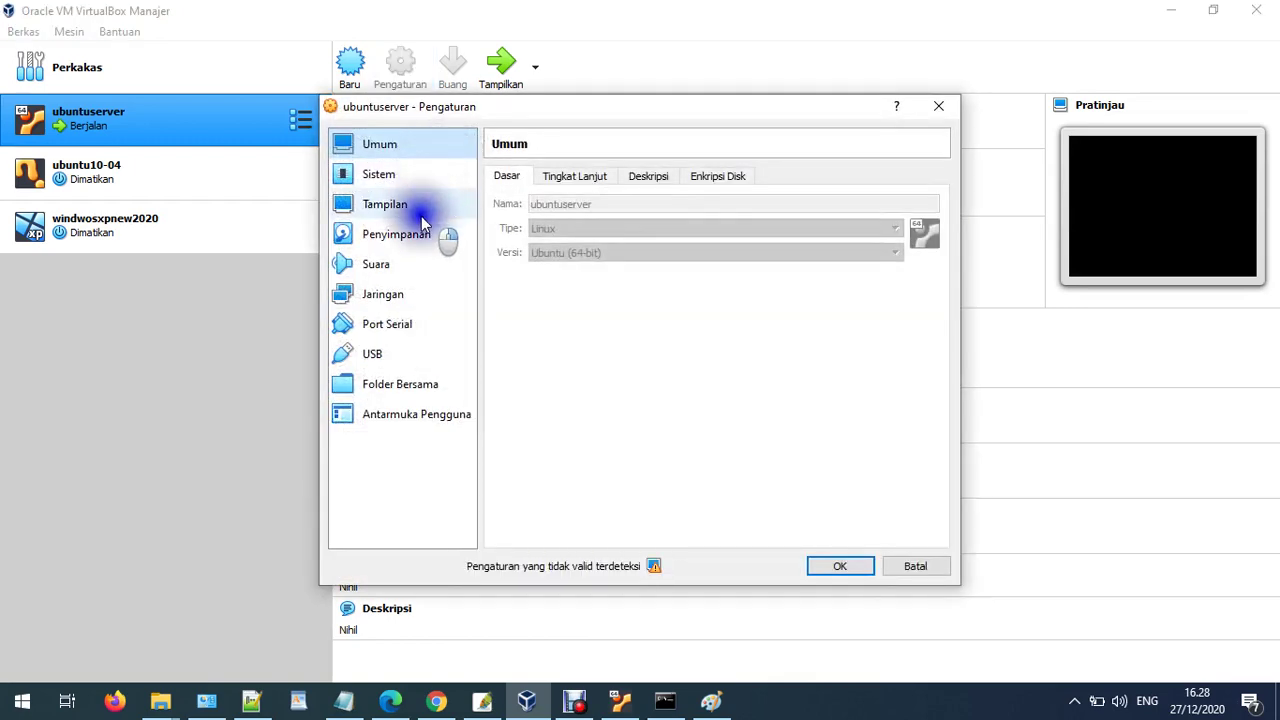
click(370, 303)
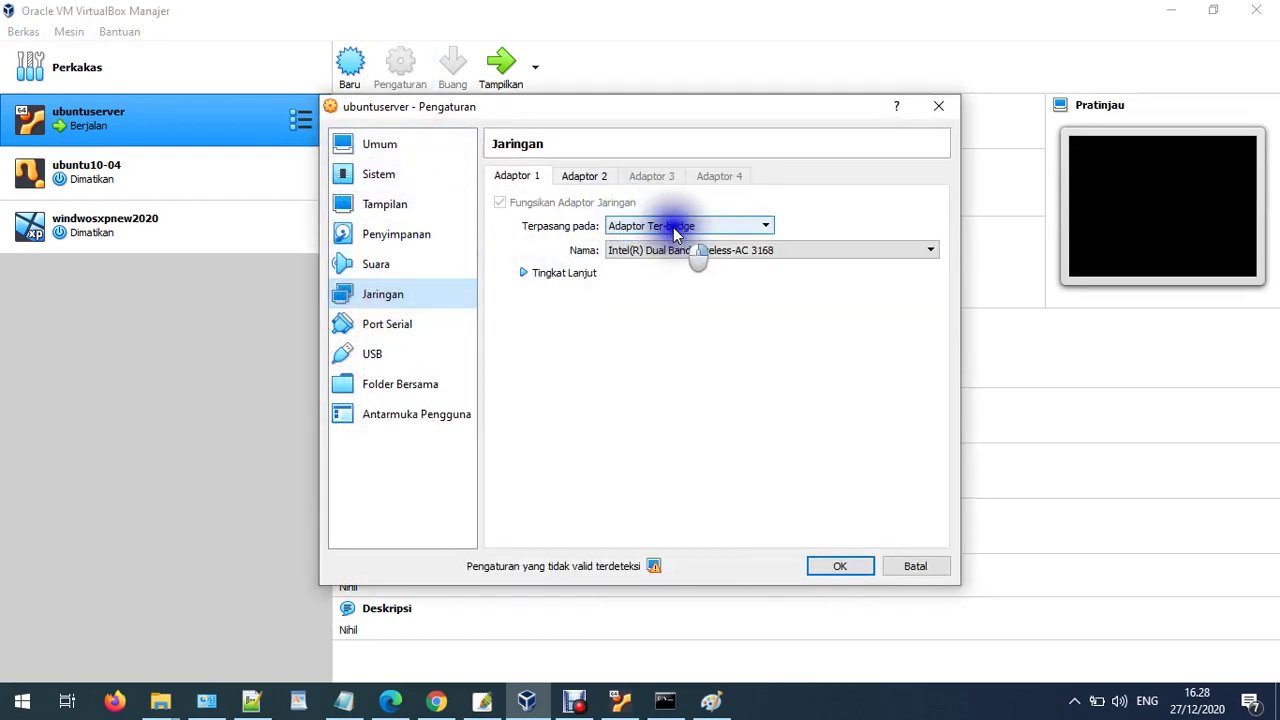
click(578, 272)
click(584, 176)
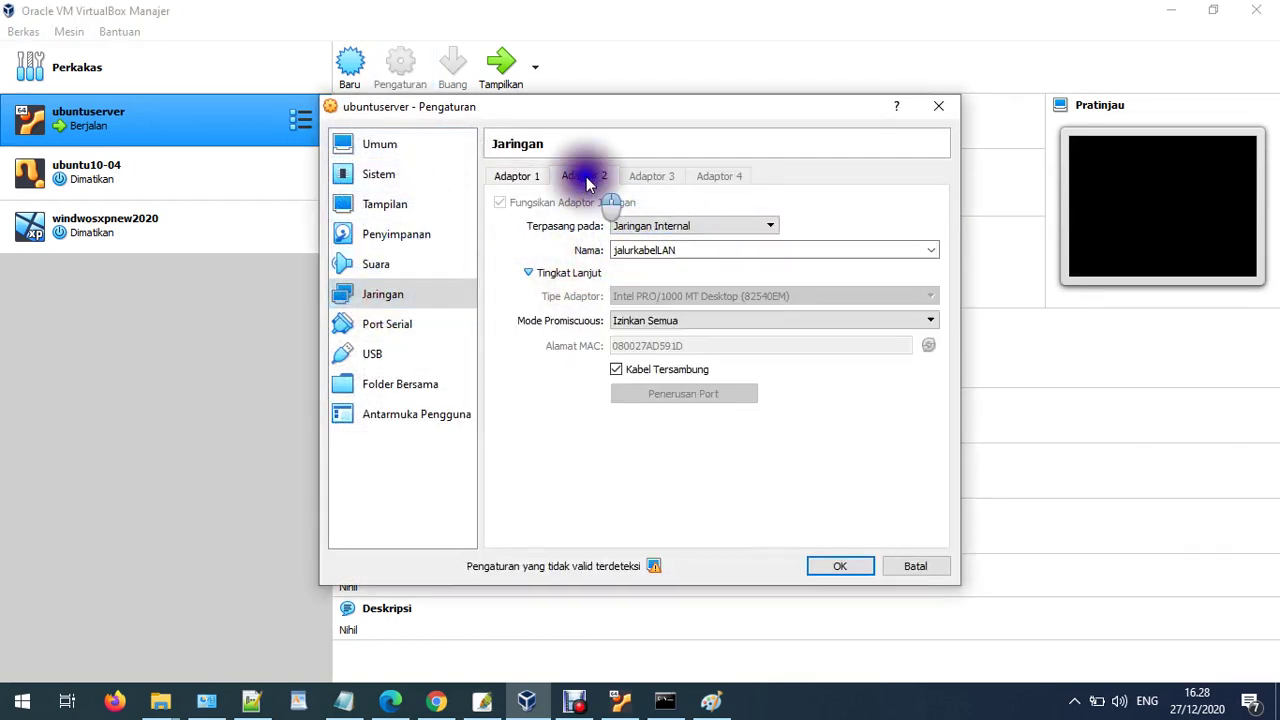
click(684, 250)
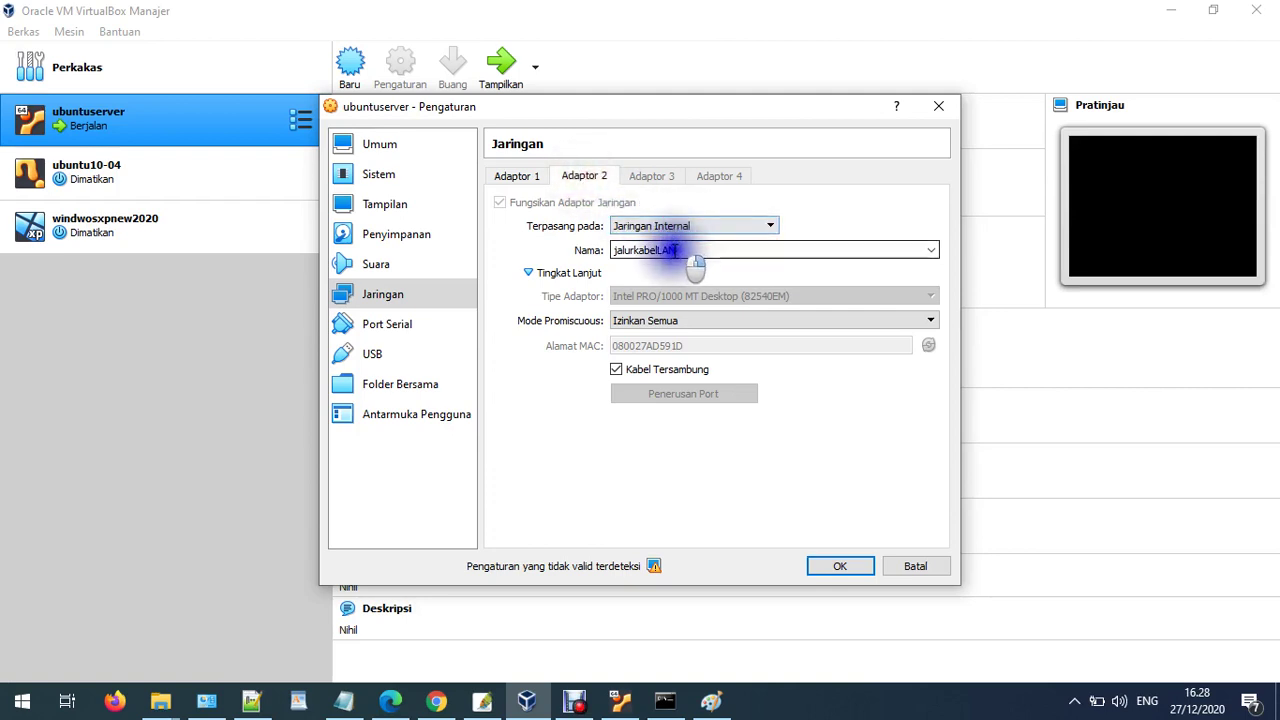
double_click(684, 250)
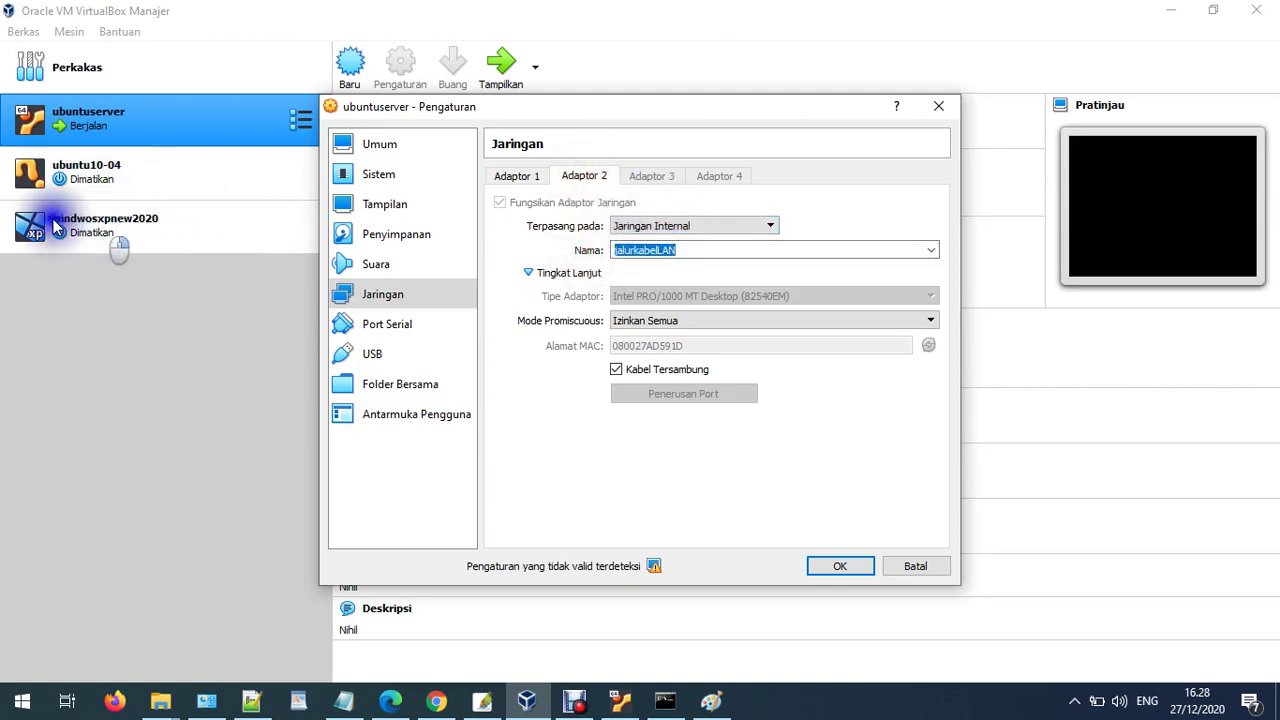
click(907, 566)
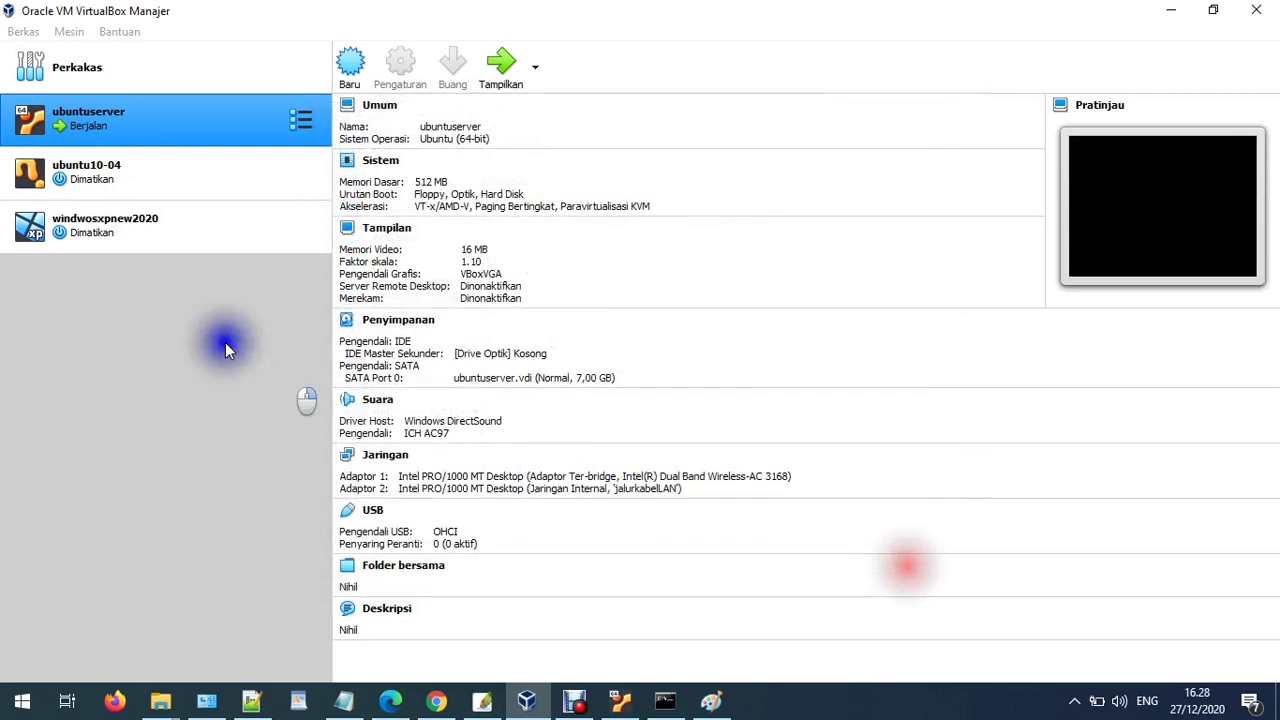
click(49, 212)
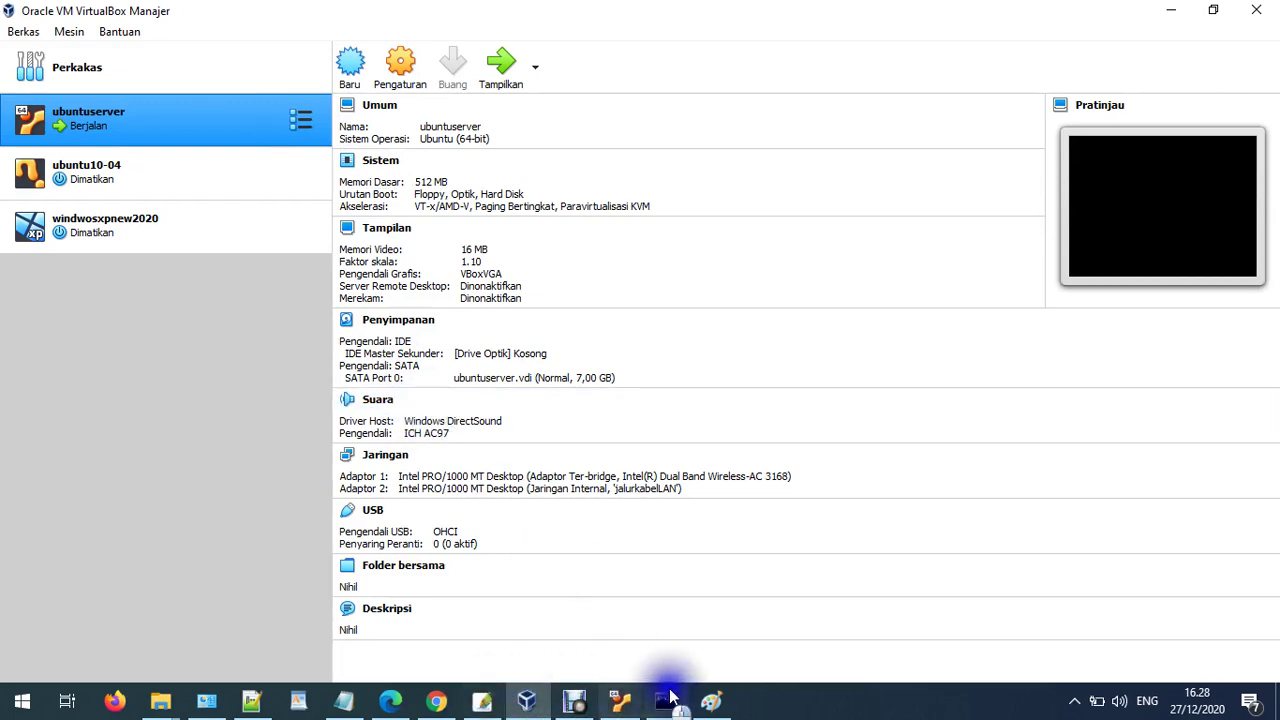
click(710, 700)
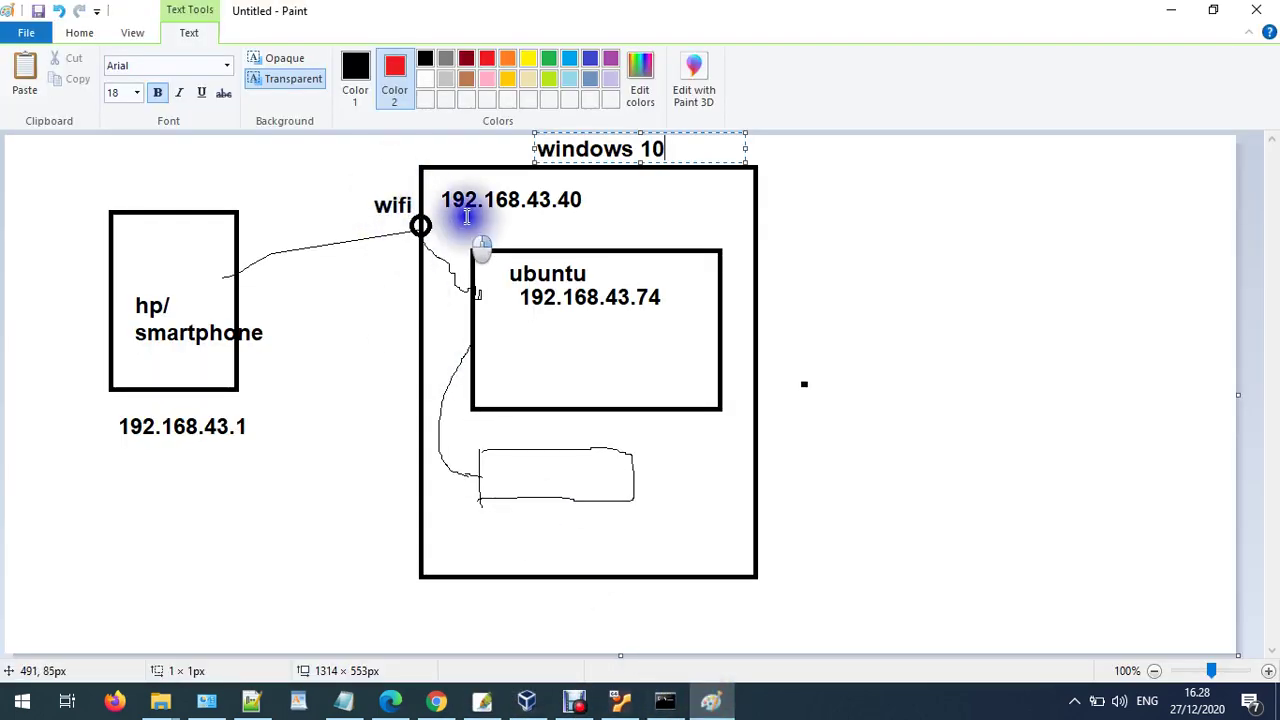
click(530, 700)
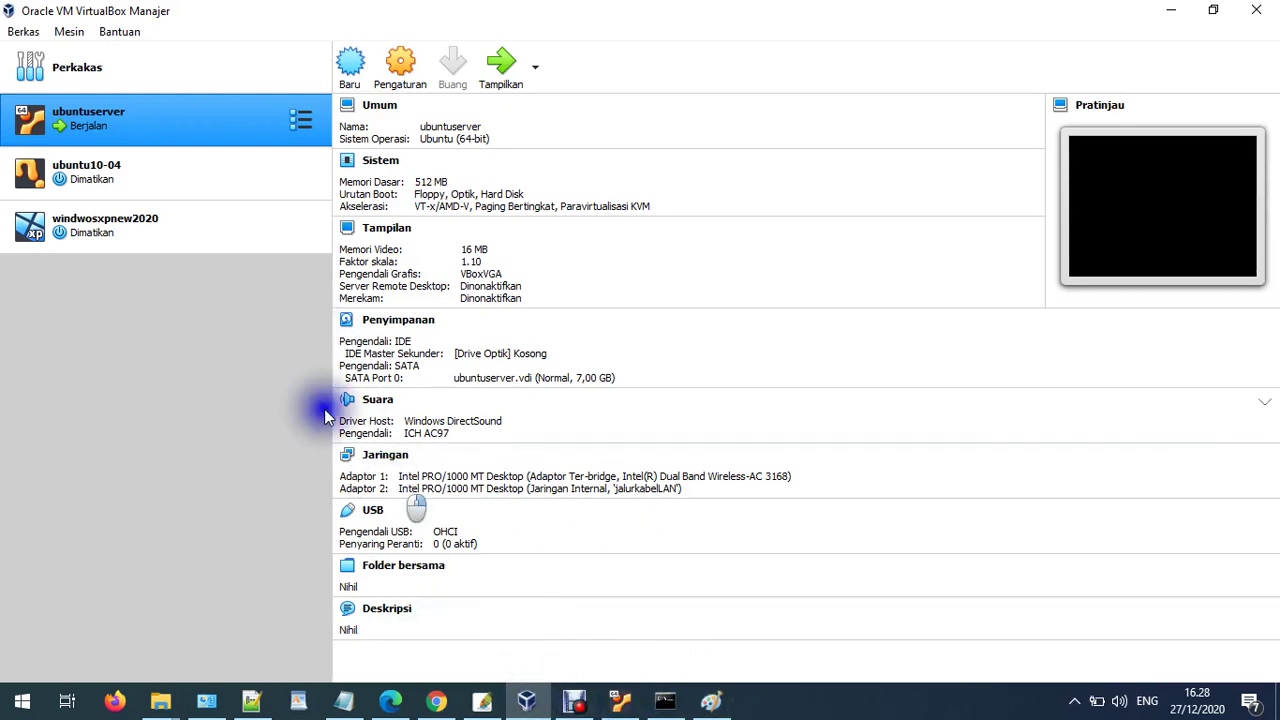
- Open the ubuntuserver console and run ifconfig to list its network interfaces
double_click(186, 126)
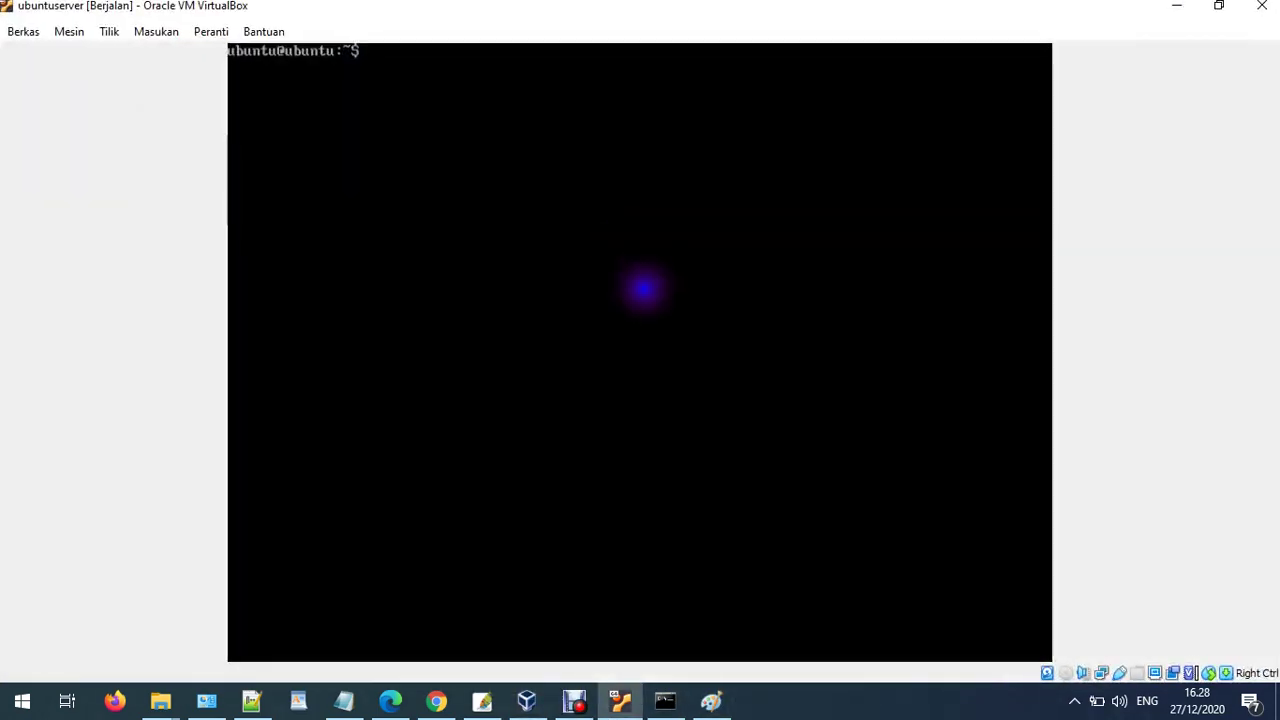
text(ifocn)
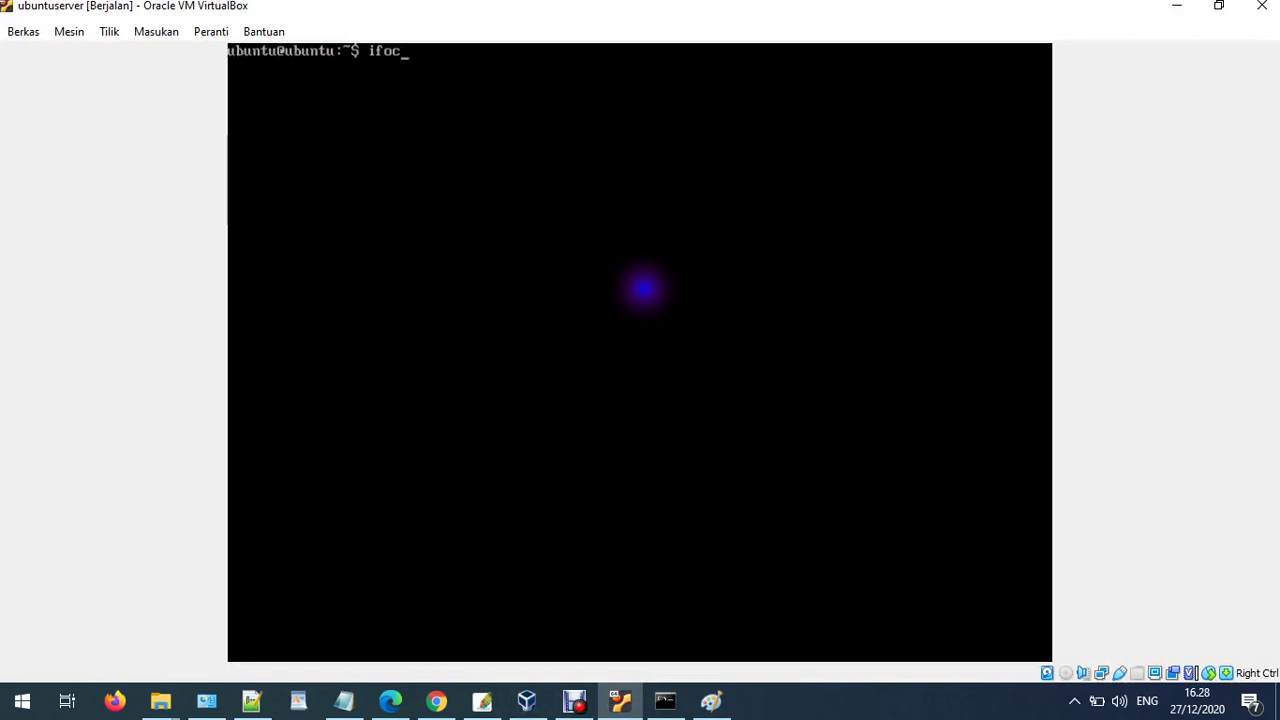
key(BackSpace)
key(BackSpace)
text(config)
key(Return)
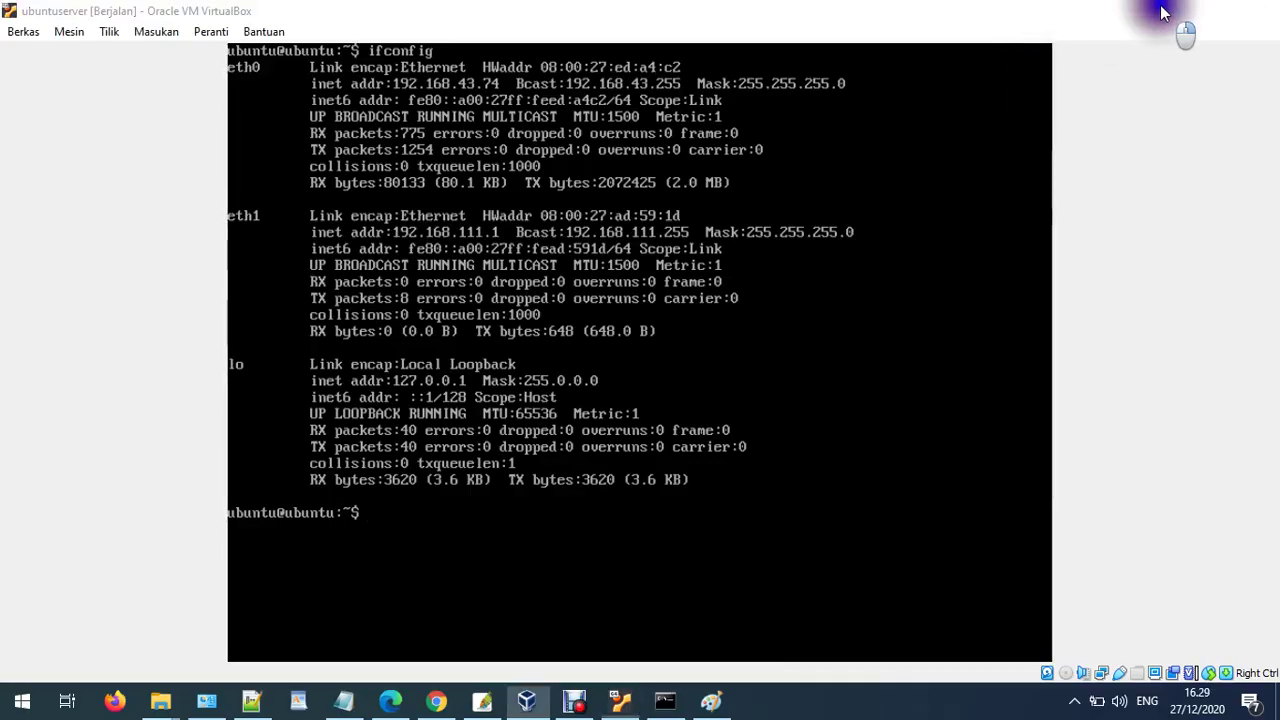
- Back in Paint, label the ubuntu box 192.168.111.1 and extend the connecting pencil line to it
click(1171, 12)
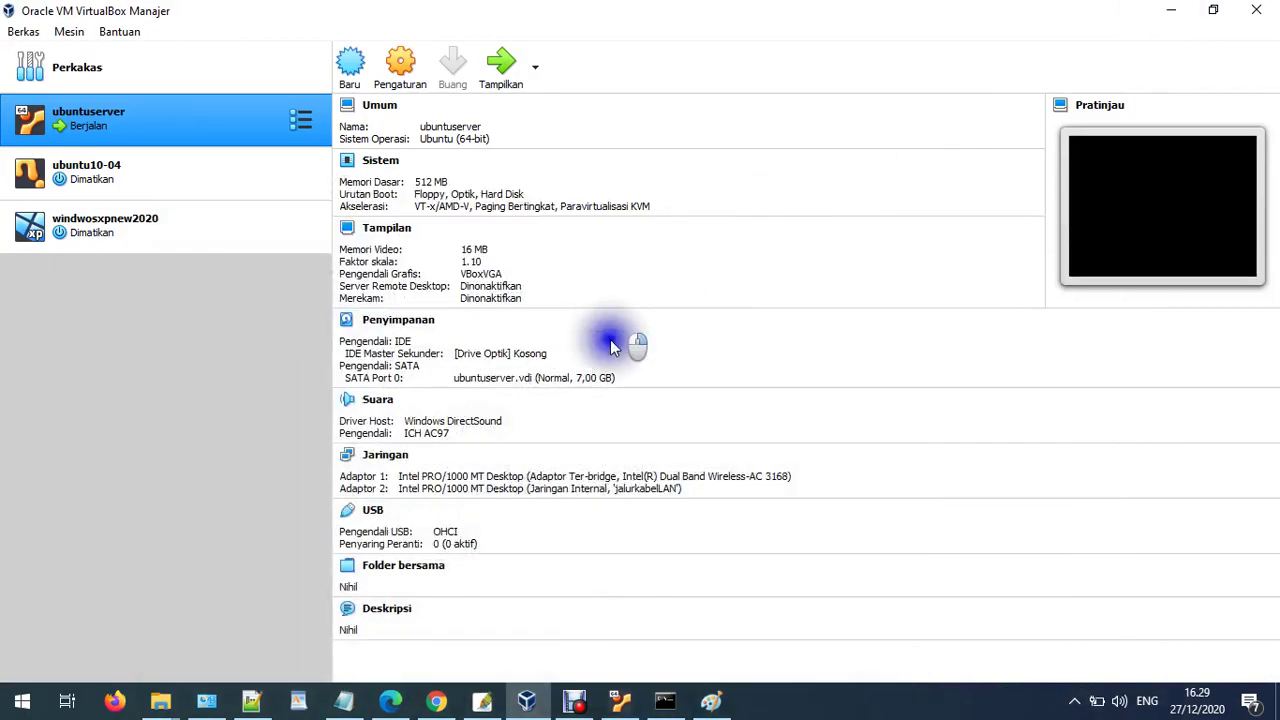
click(711, 700)
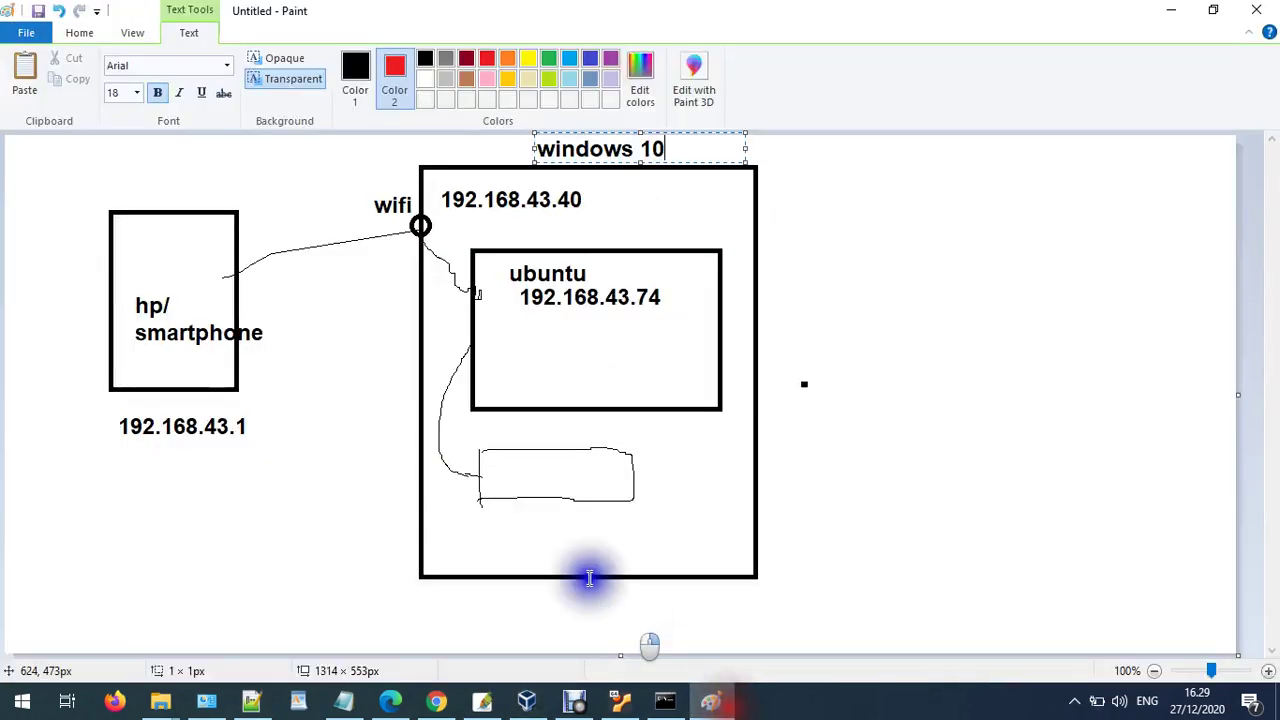
click(494, 349)
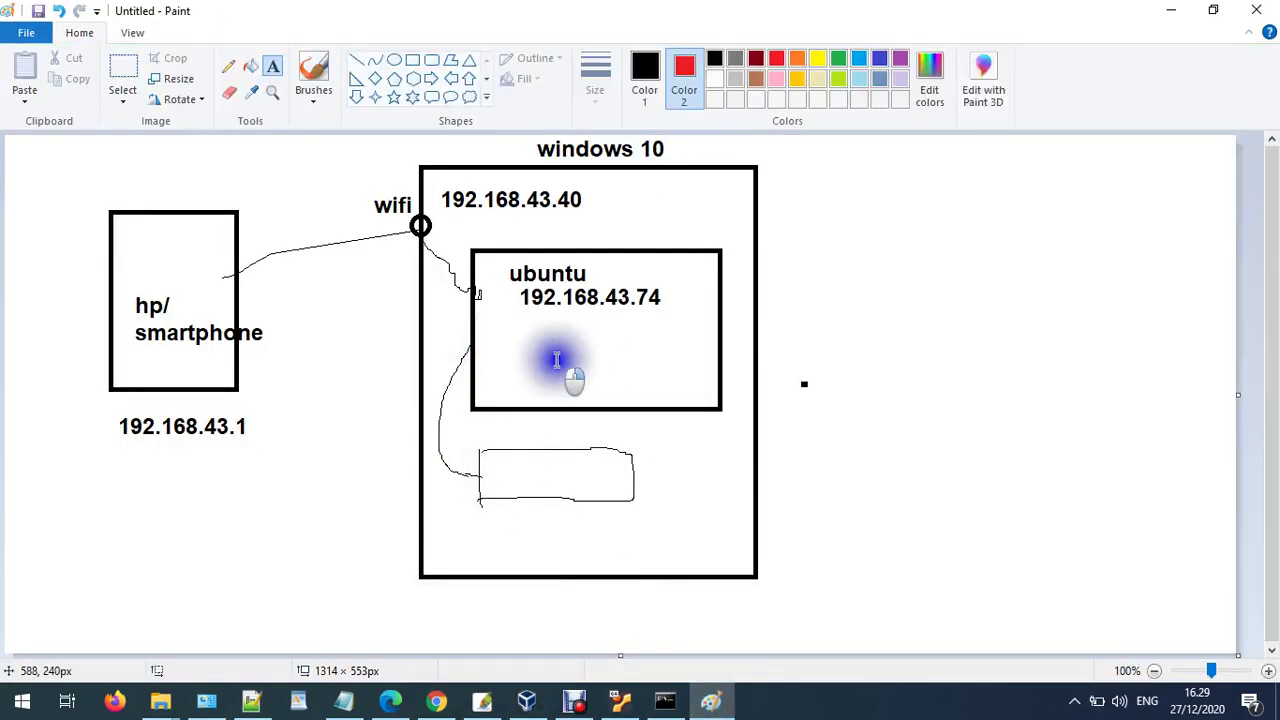
click(510, 335)
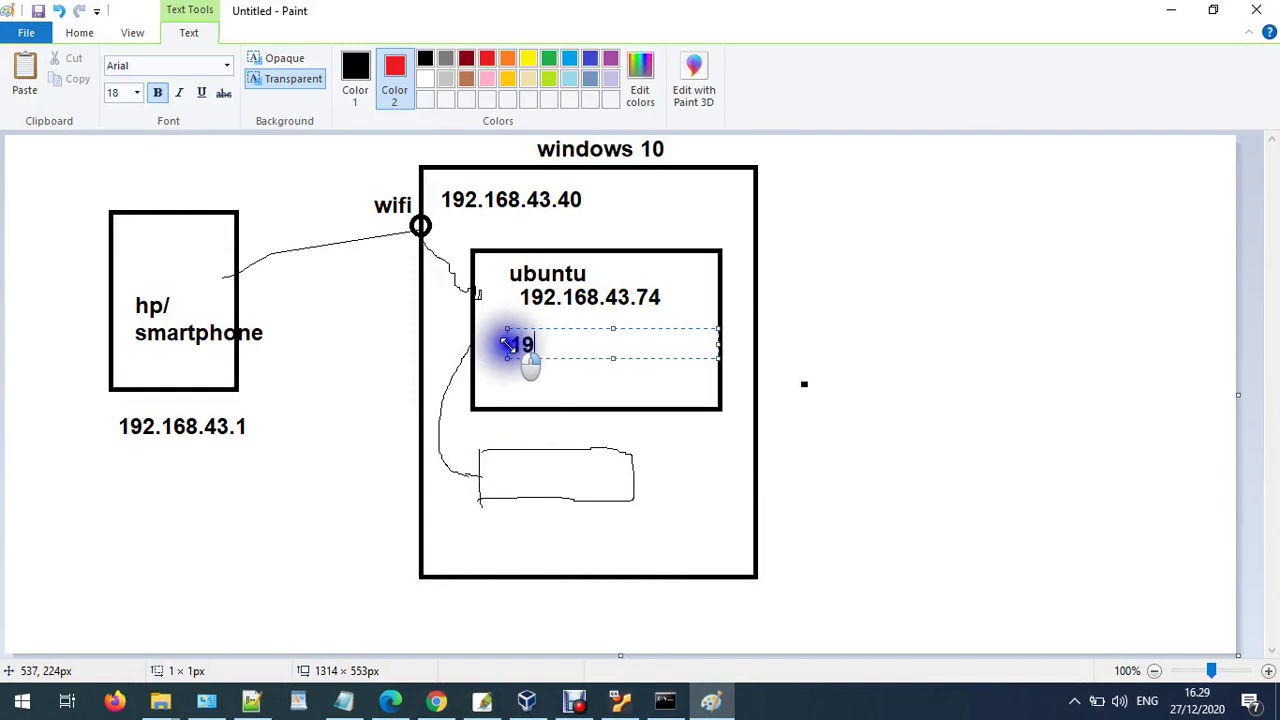
text(192.168.111.1)
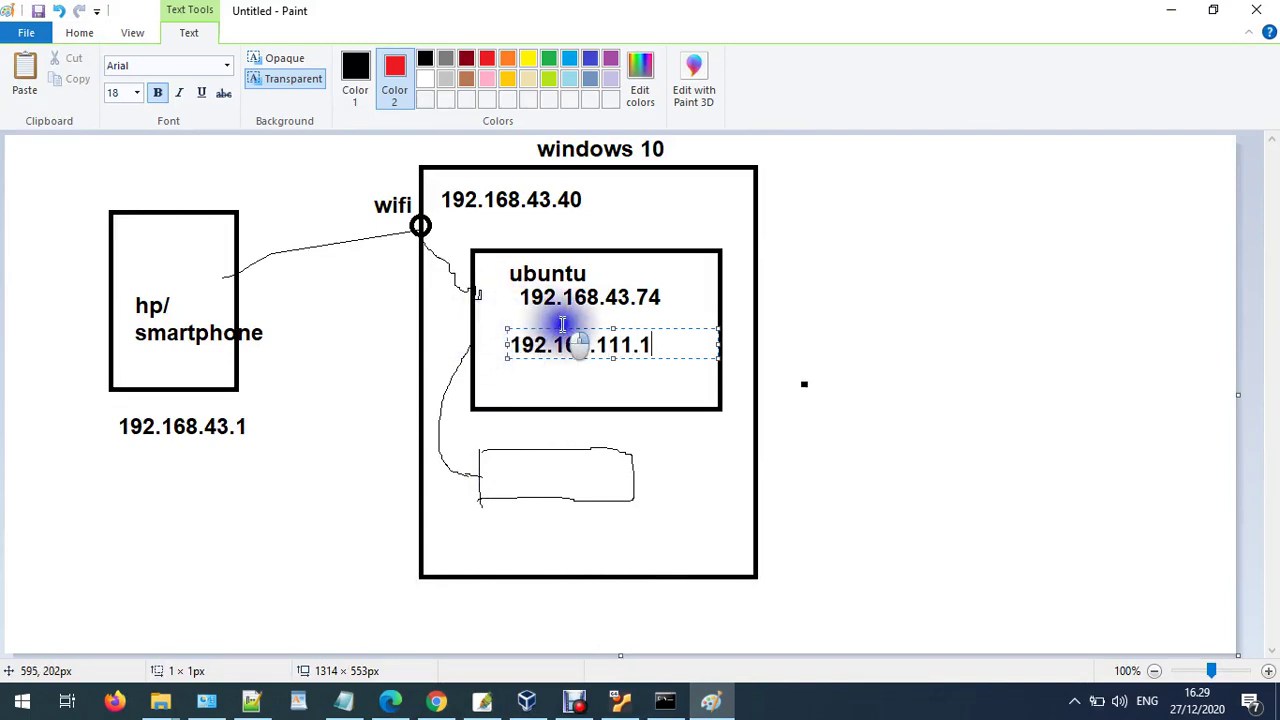
drag(562, 325, 540, 330)
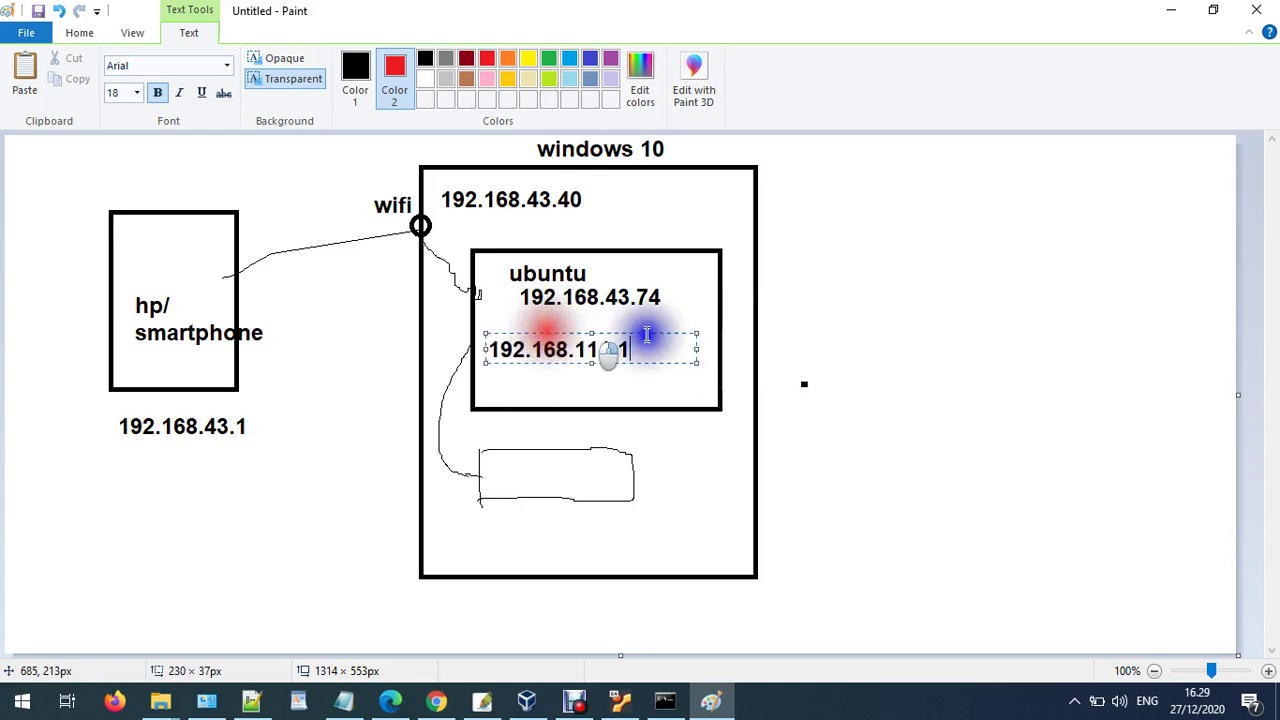
click(743, 357)
click(228, 66)
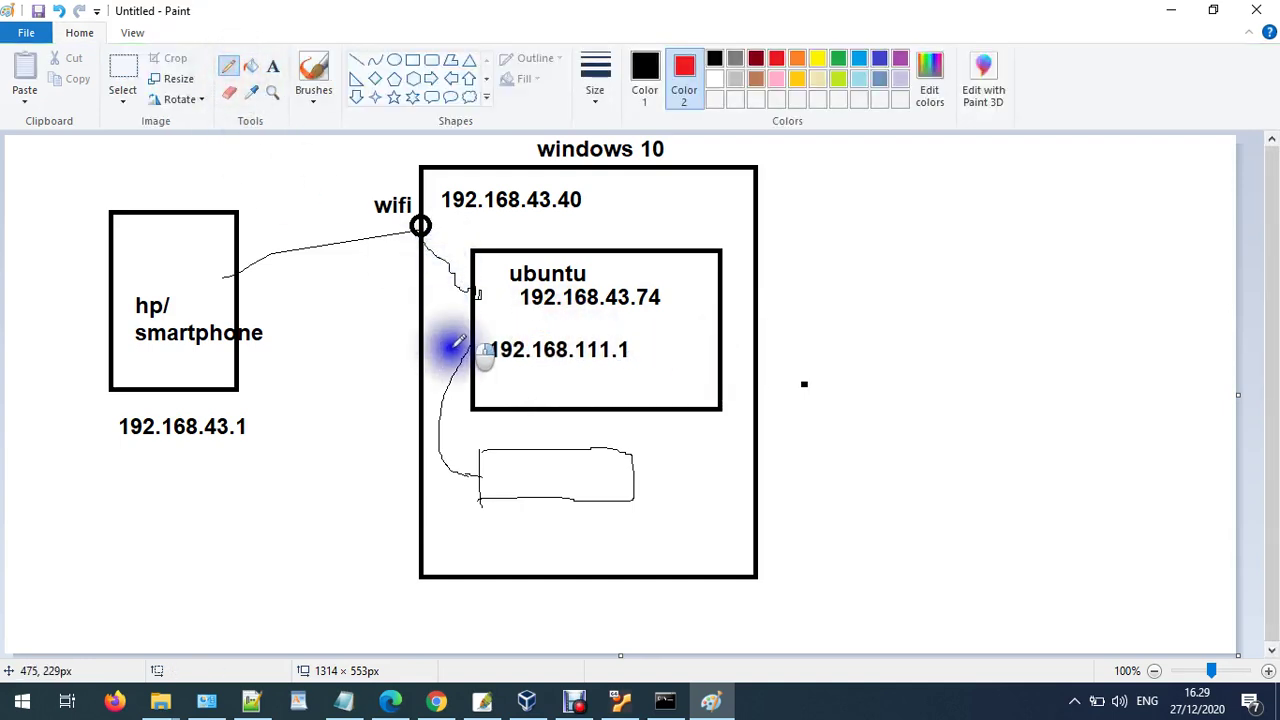
mouse_move(480, 367)
mouse_down()
mouse_move(502, 365)
mouse_move(469, 354)
mouse_up()
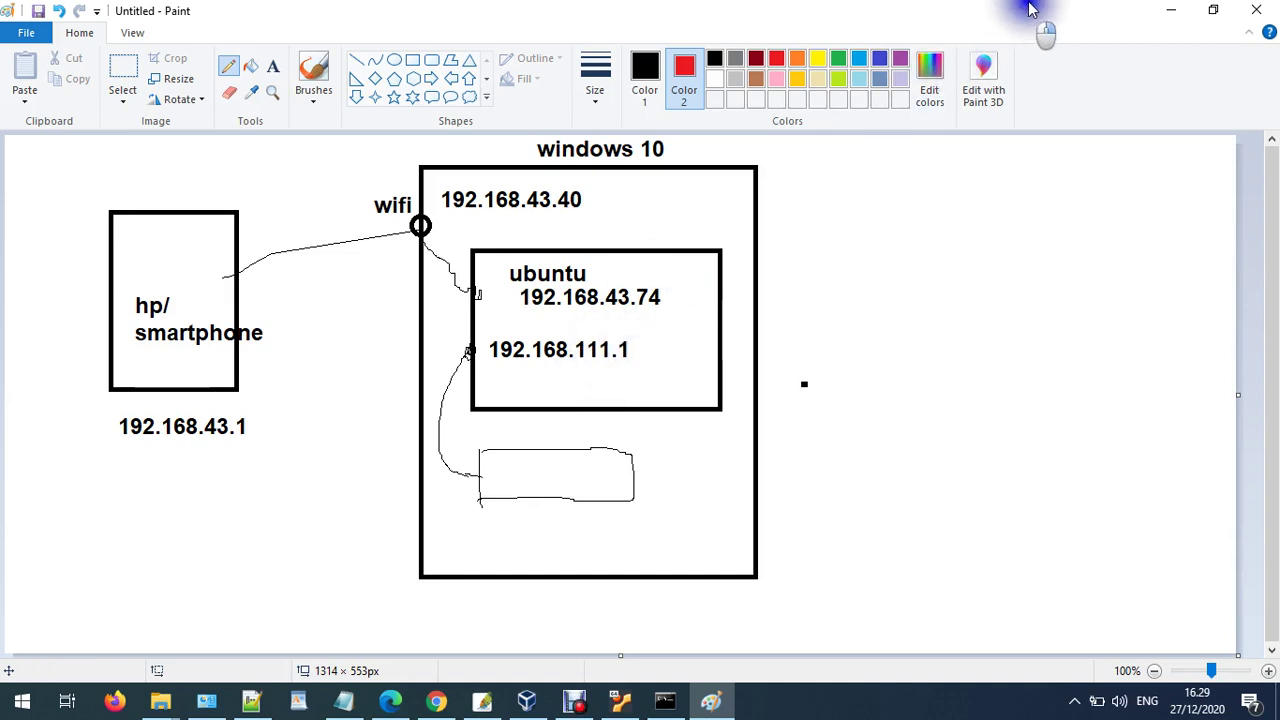
- Ping 192.168.43.74 from Command Prompt and stop it once replies arrive
click(656, 705)
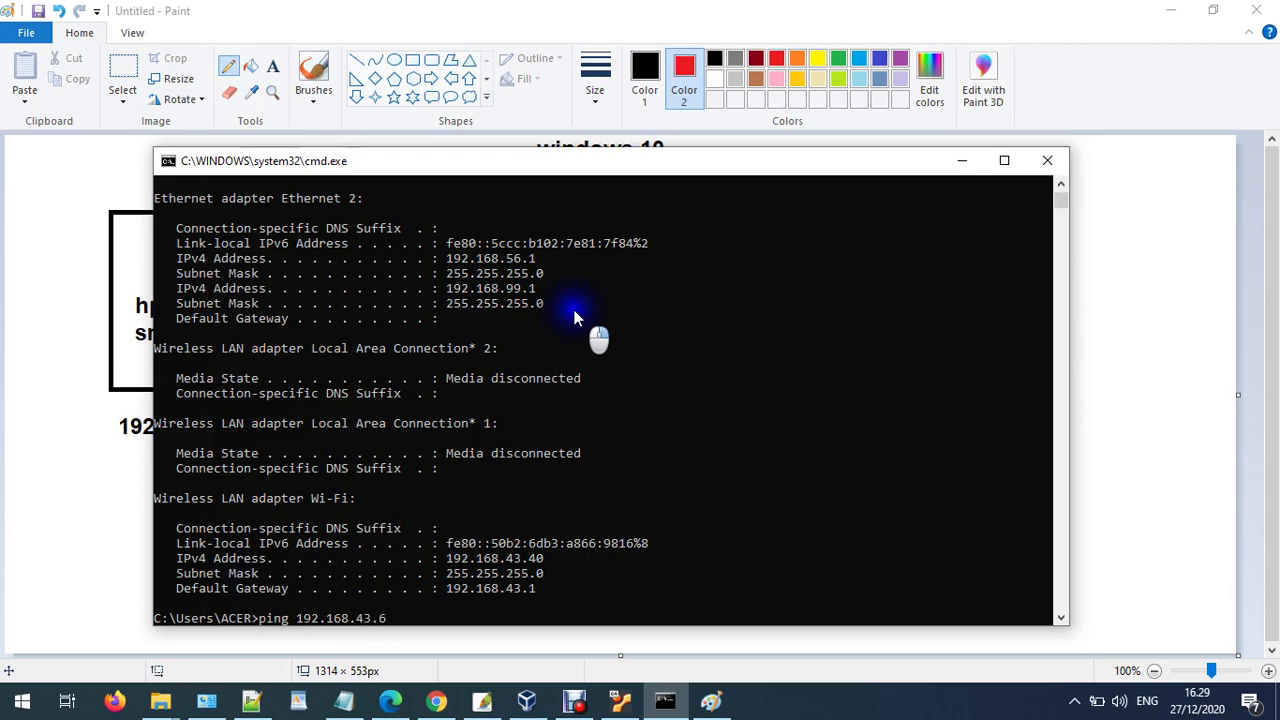
text(4)
key(Return)
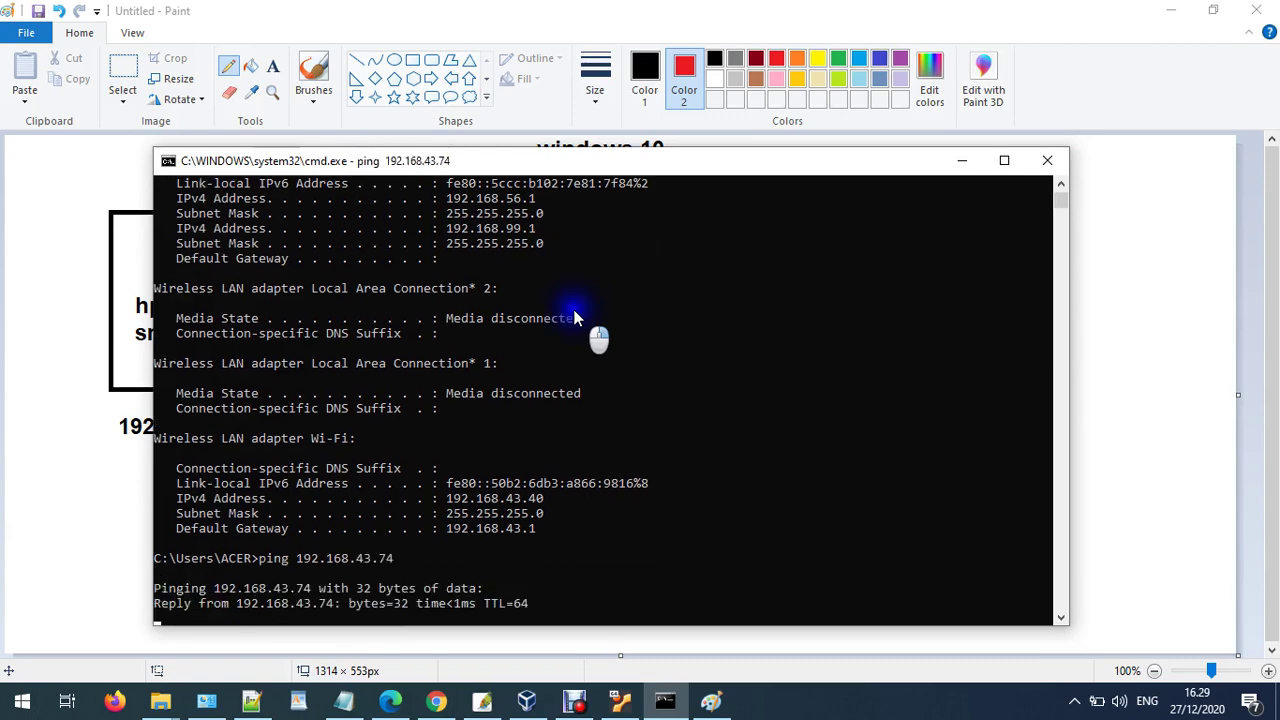
key(ctrl+c)
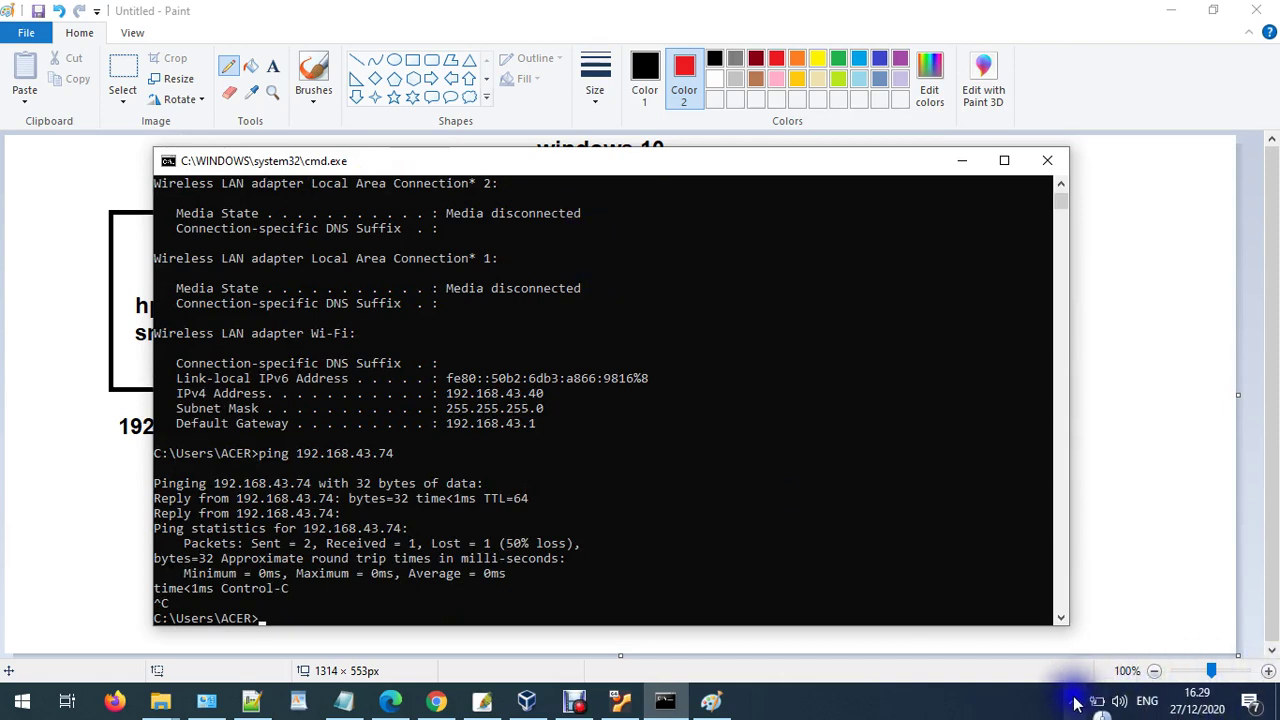
- Check the Wi-Fi network list, then minimise the console and Paint
click(1075, 700)
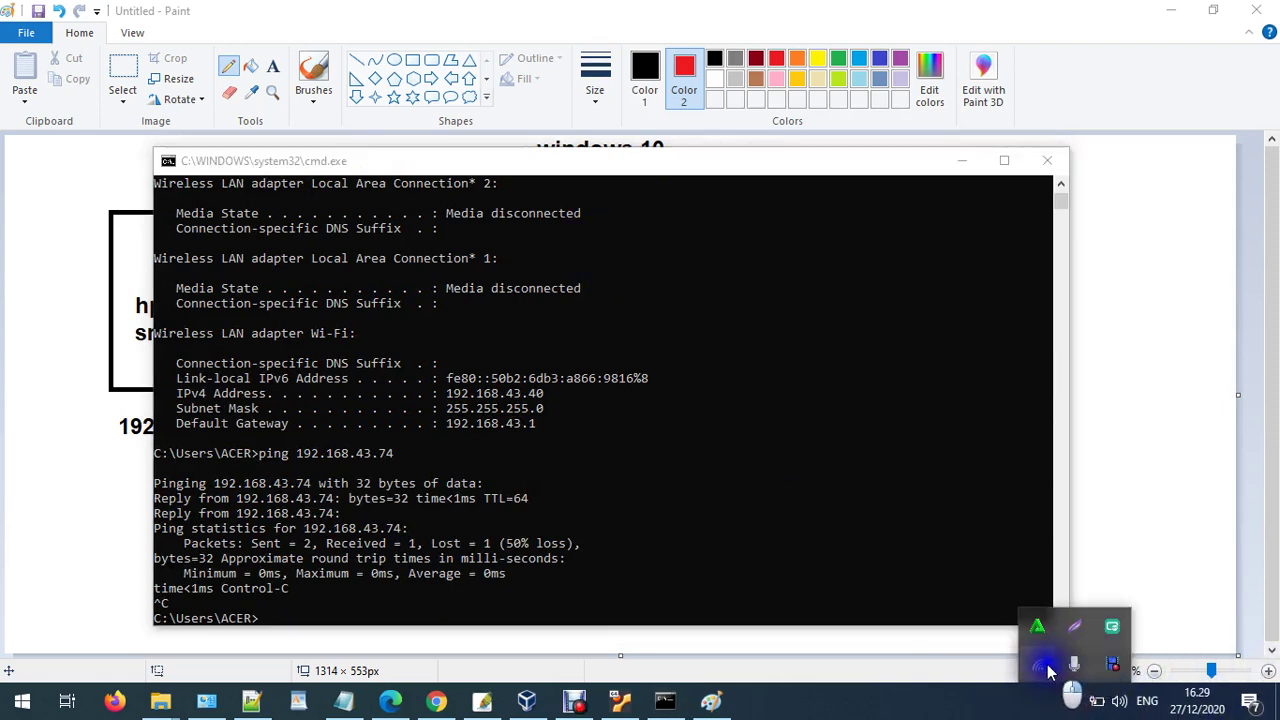
click(1045, 668)
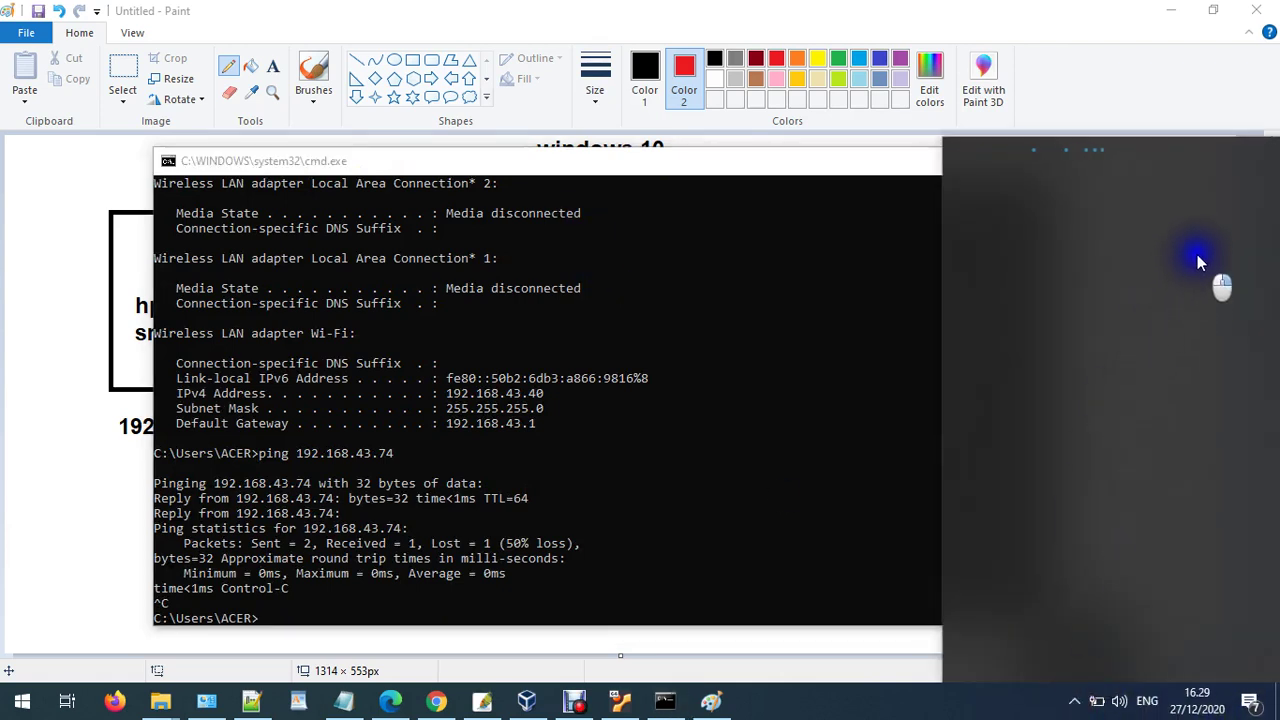
click(840, 237)
click(963, 161)
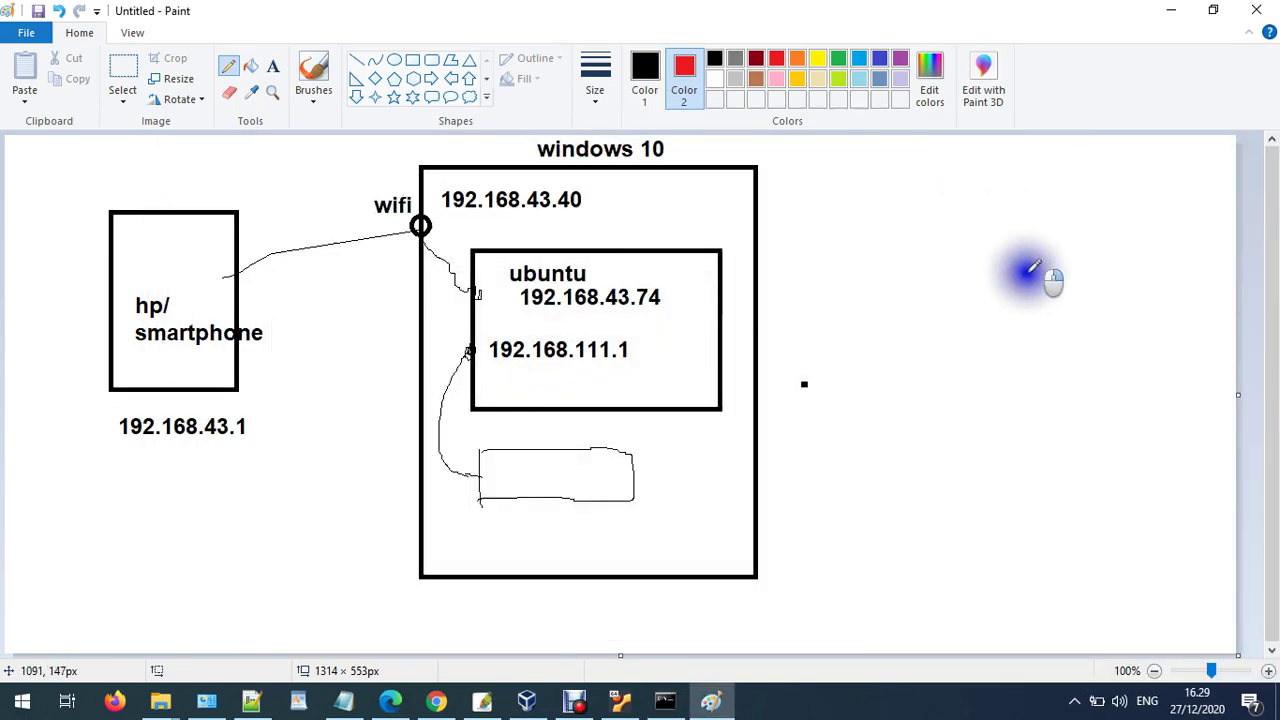
click(1171, 10)
- Minimise VirtualBox Manager and Chrome, then launch Bitvise SSH Client from the desktop
click(1171, 12)
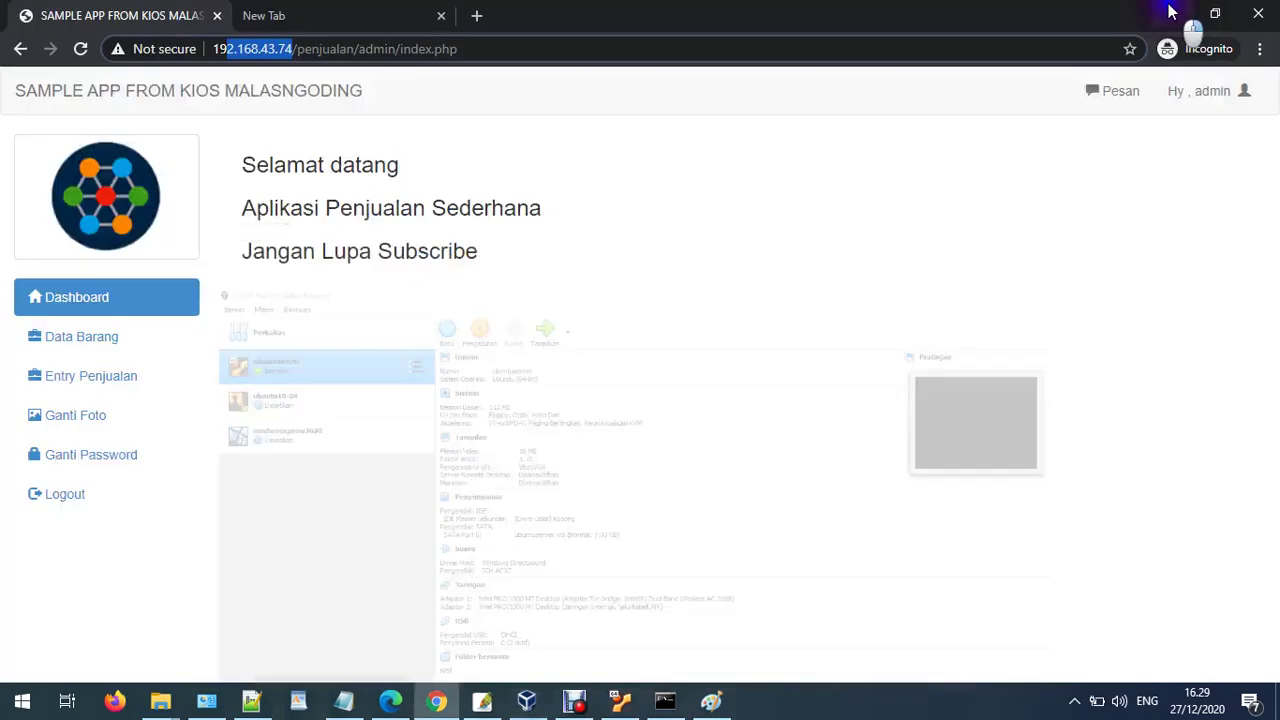
click(1166, 17)
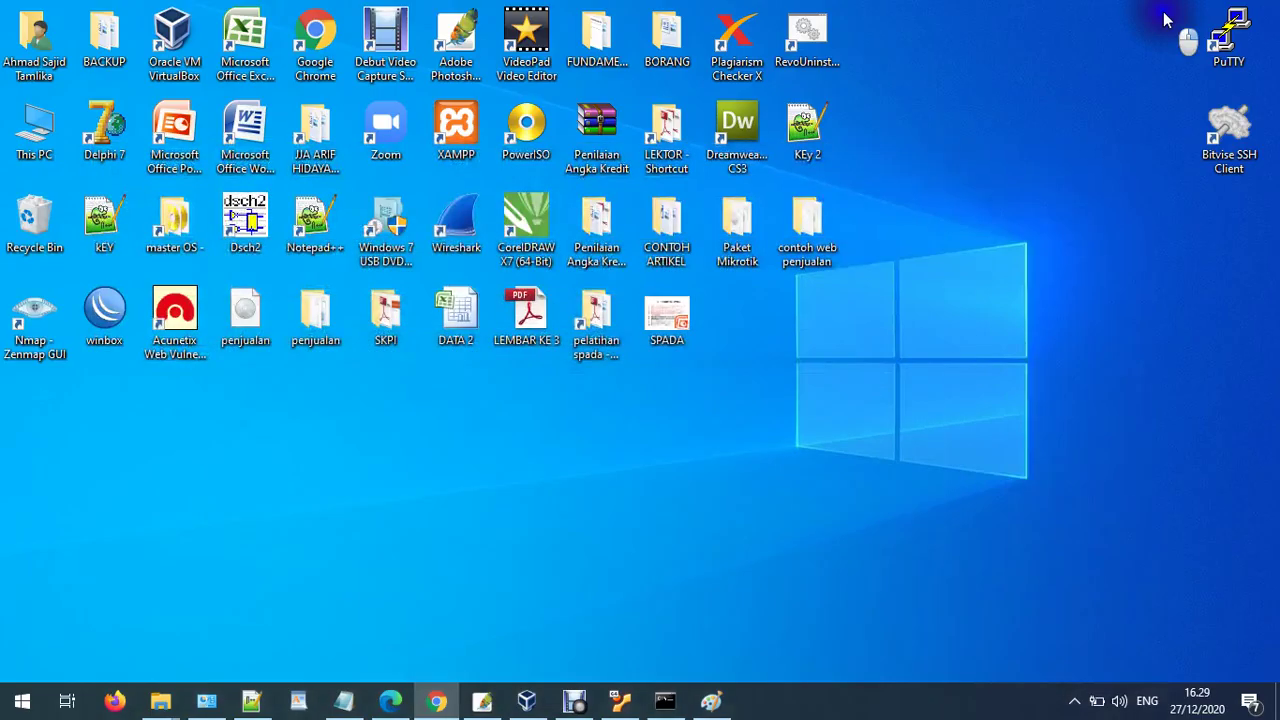
double_click(1247, 145)
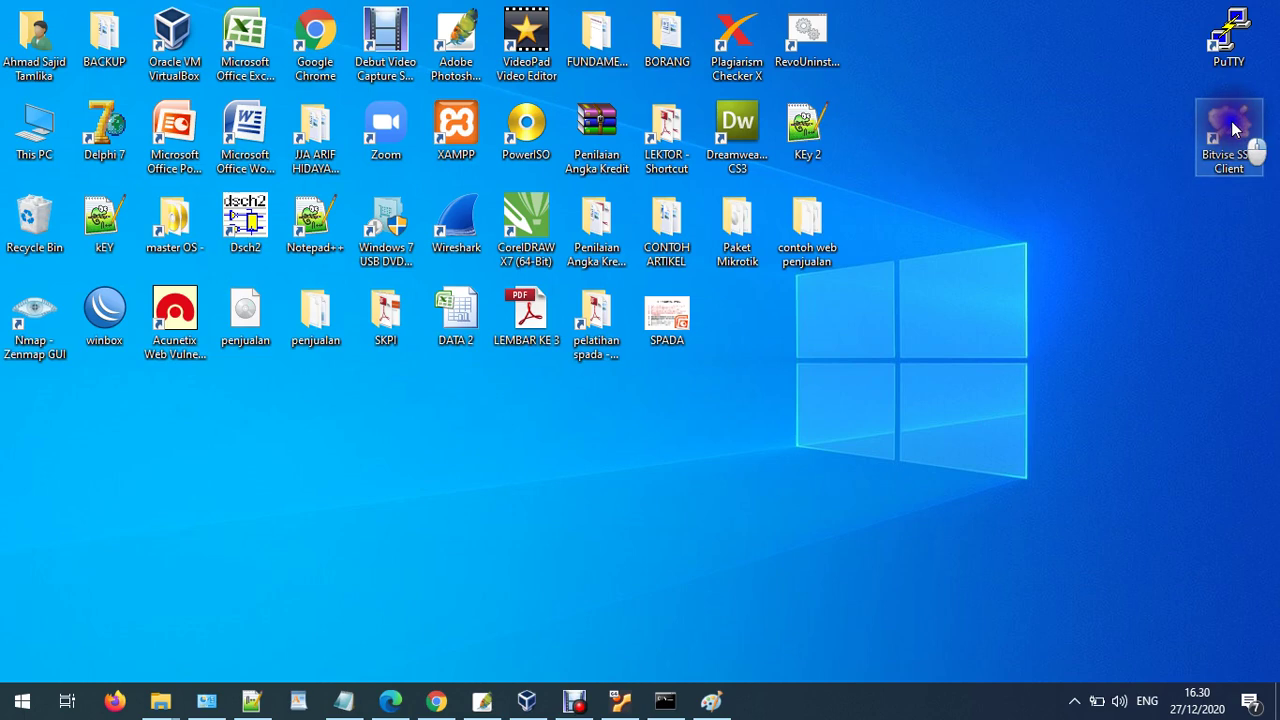
click(1100, 580)
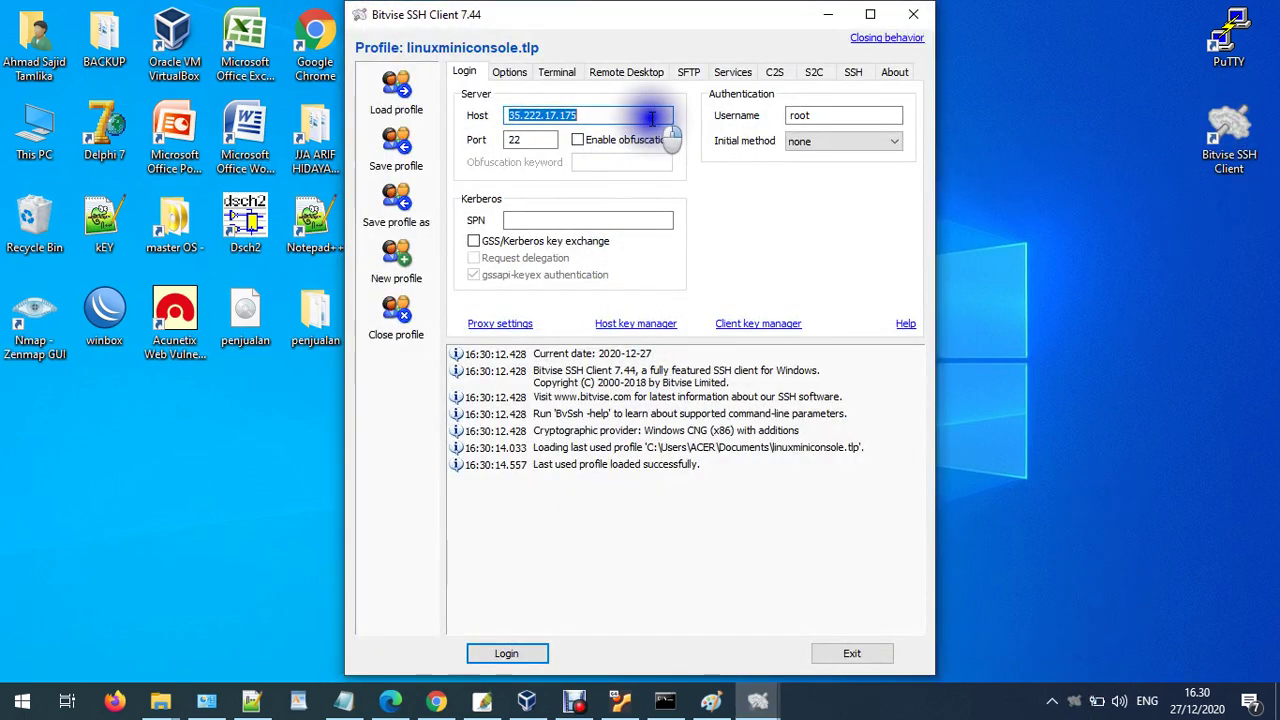
- Change the Host to 192.168.43.74, keeping port 22 and username root
key(BackSpace)
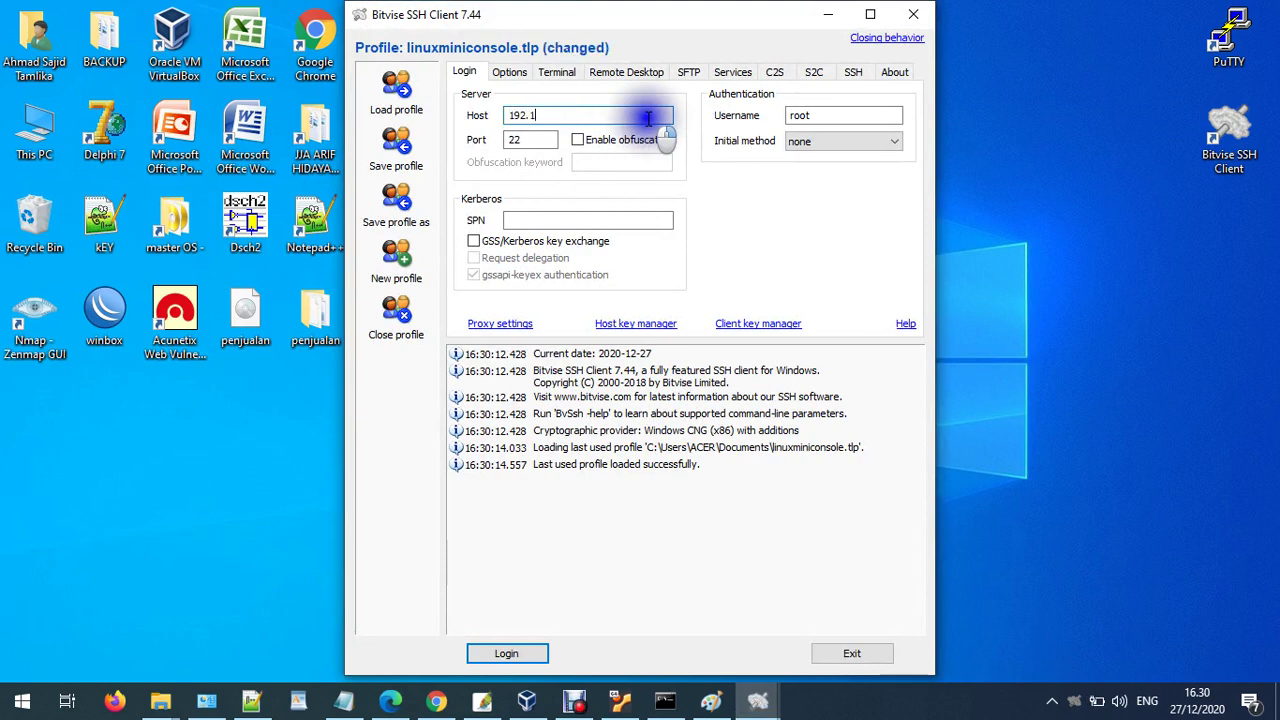
text(192.168.43.74)
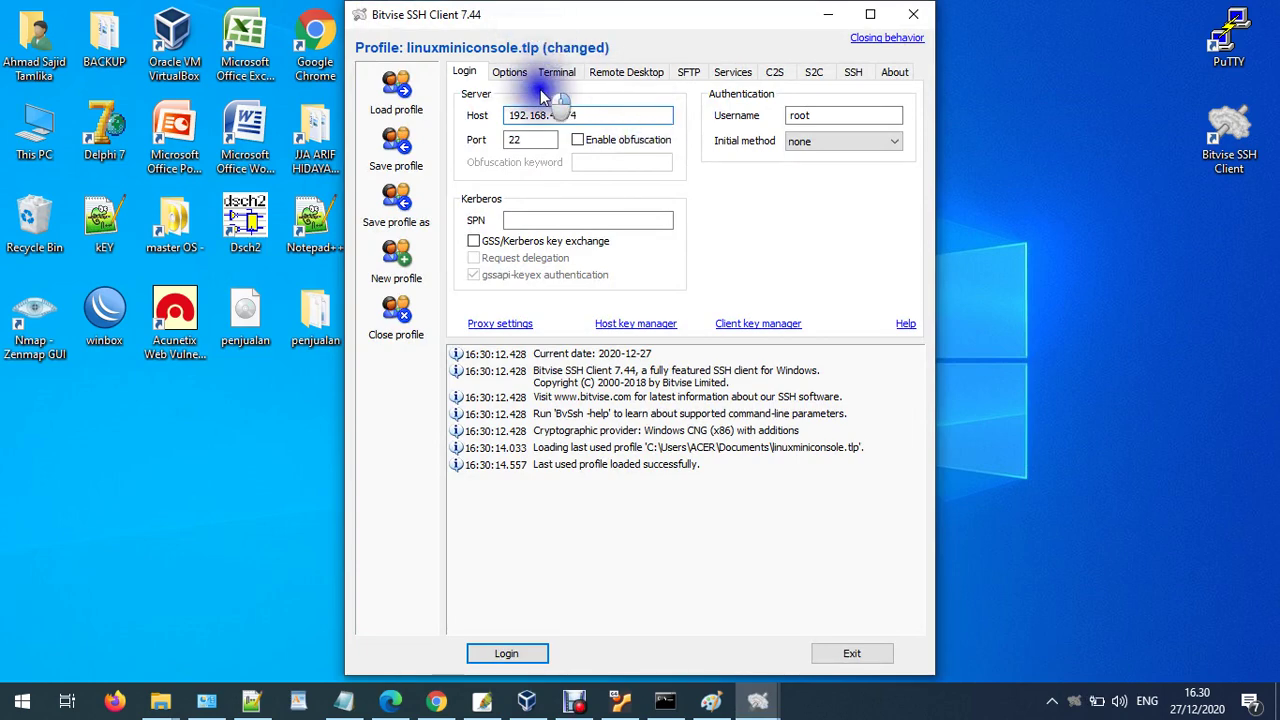
double_click(515, 140)
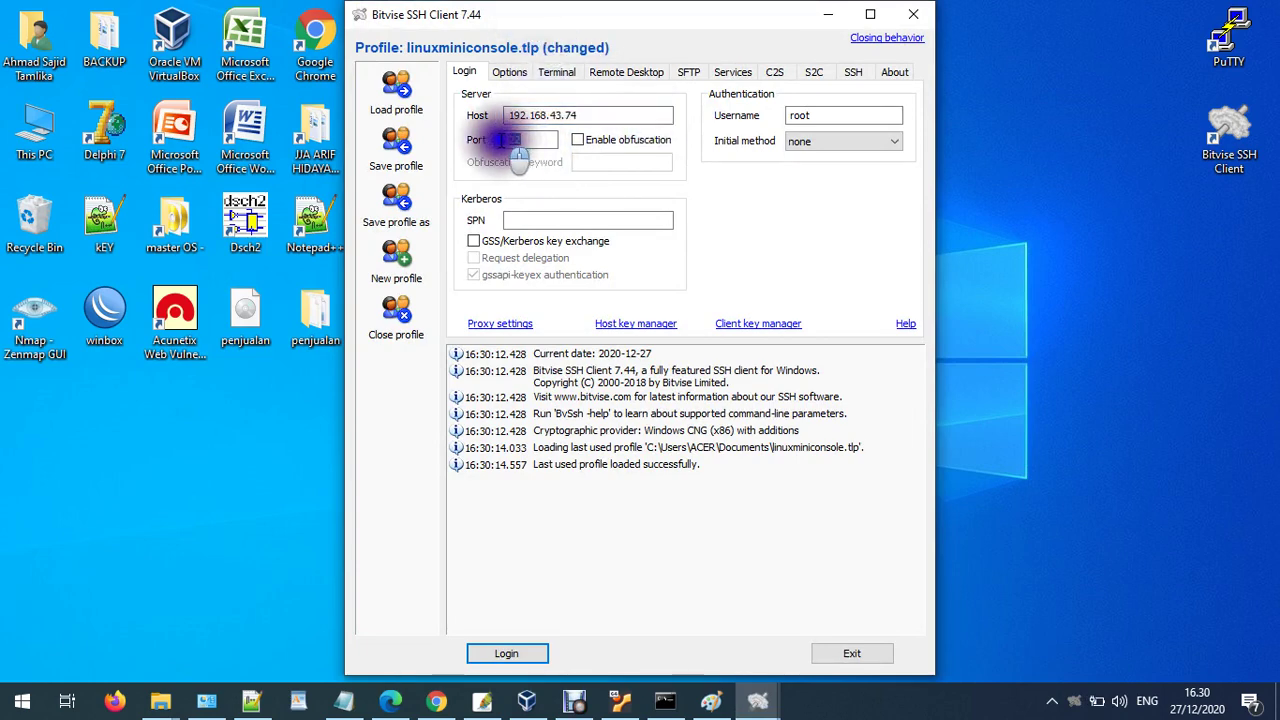
double_click(808, 115)
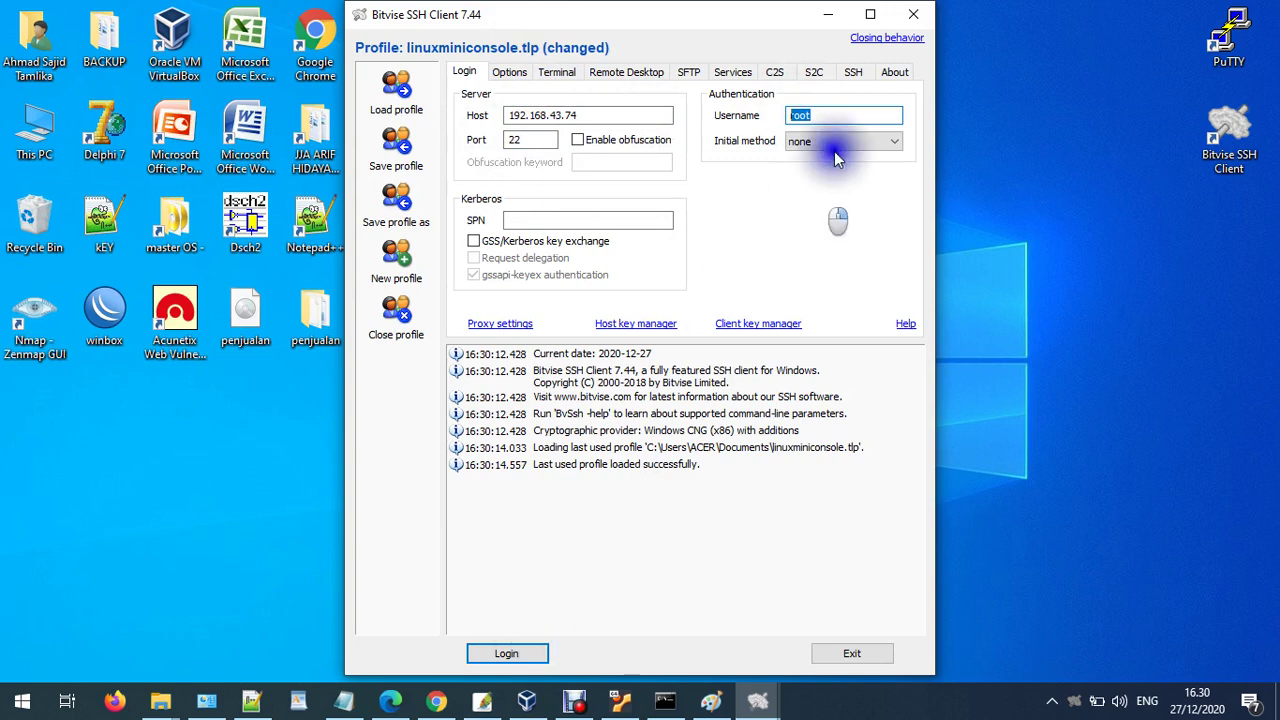
click(826, 110)
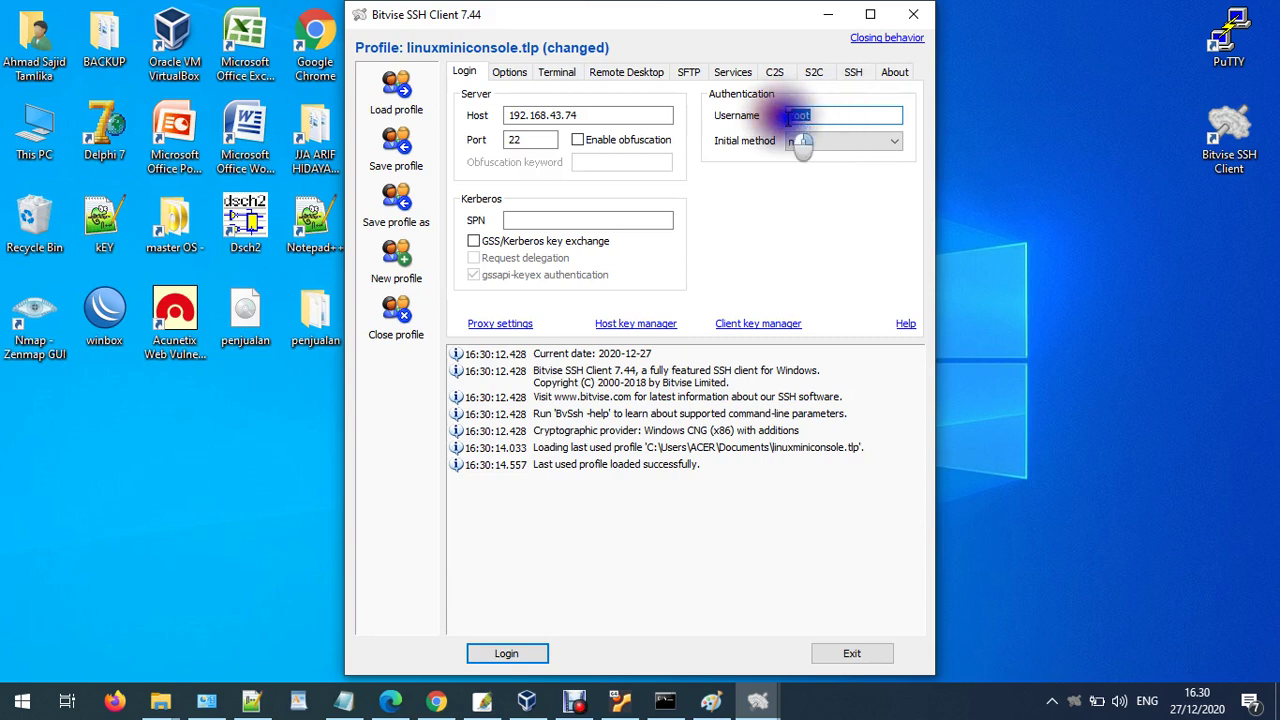
double_click(808, 115)
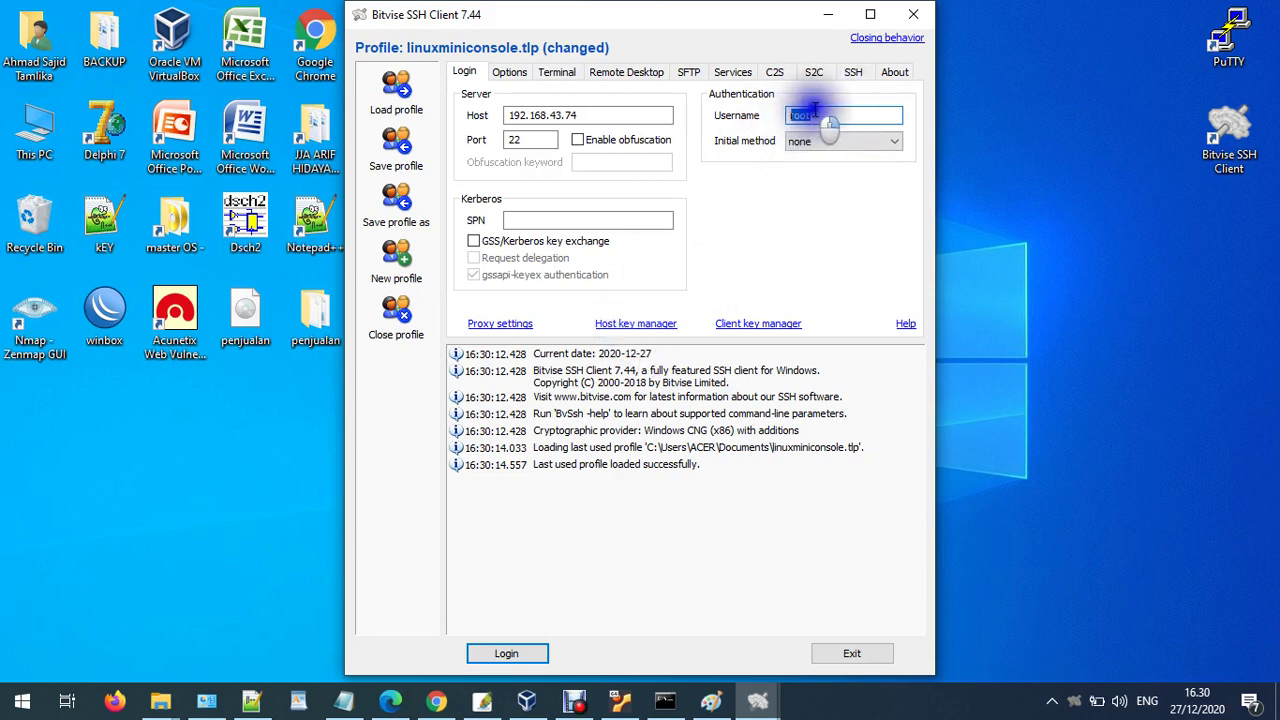
- Log in to 192.168.43.74 as root, accepting the host key for this session only
click(522, 655)
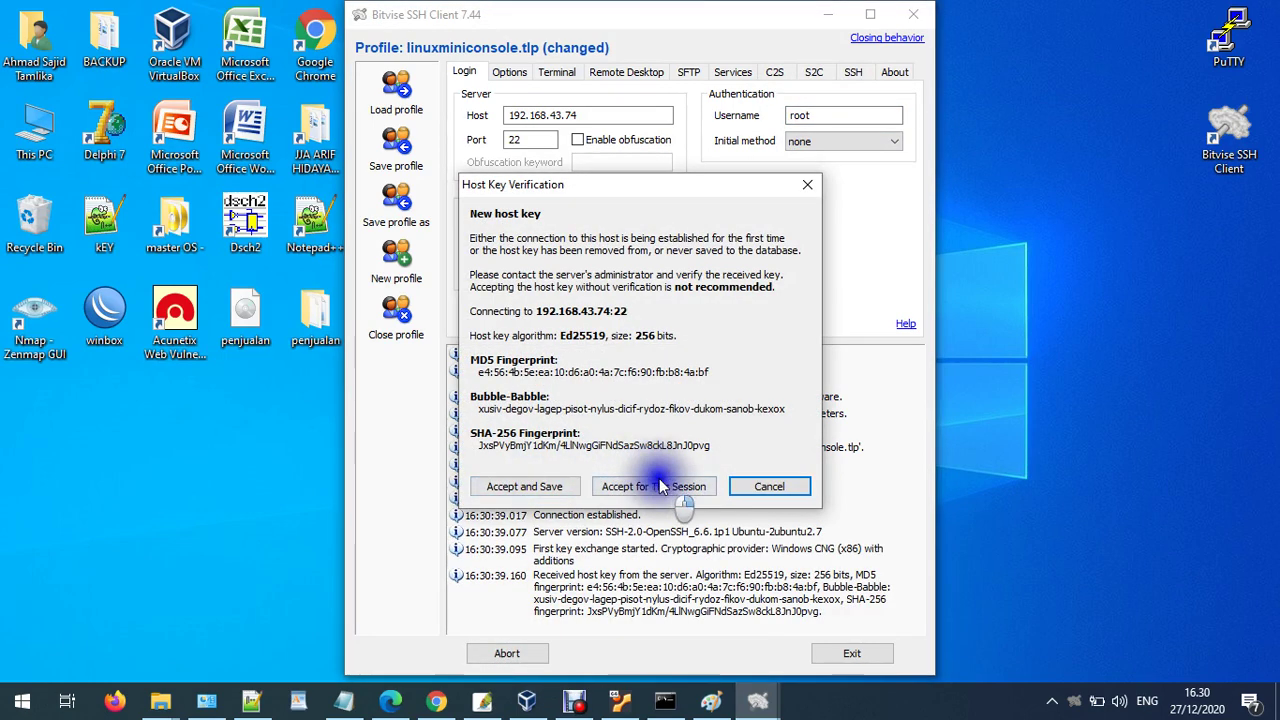
click(645, 488)
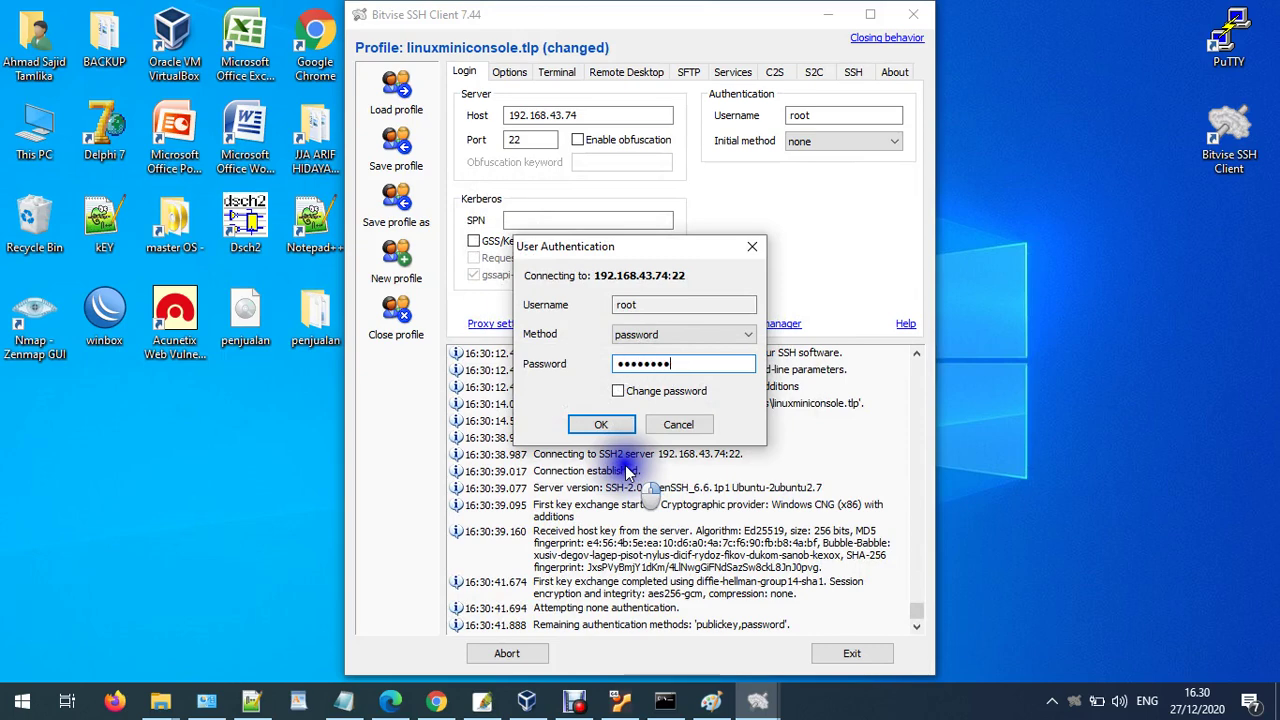
key(Return)
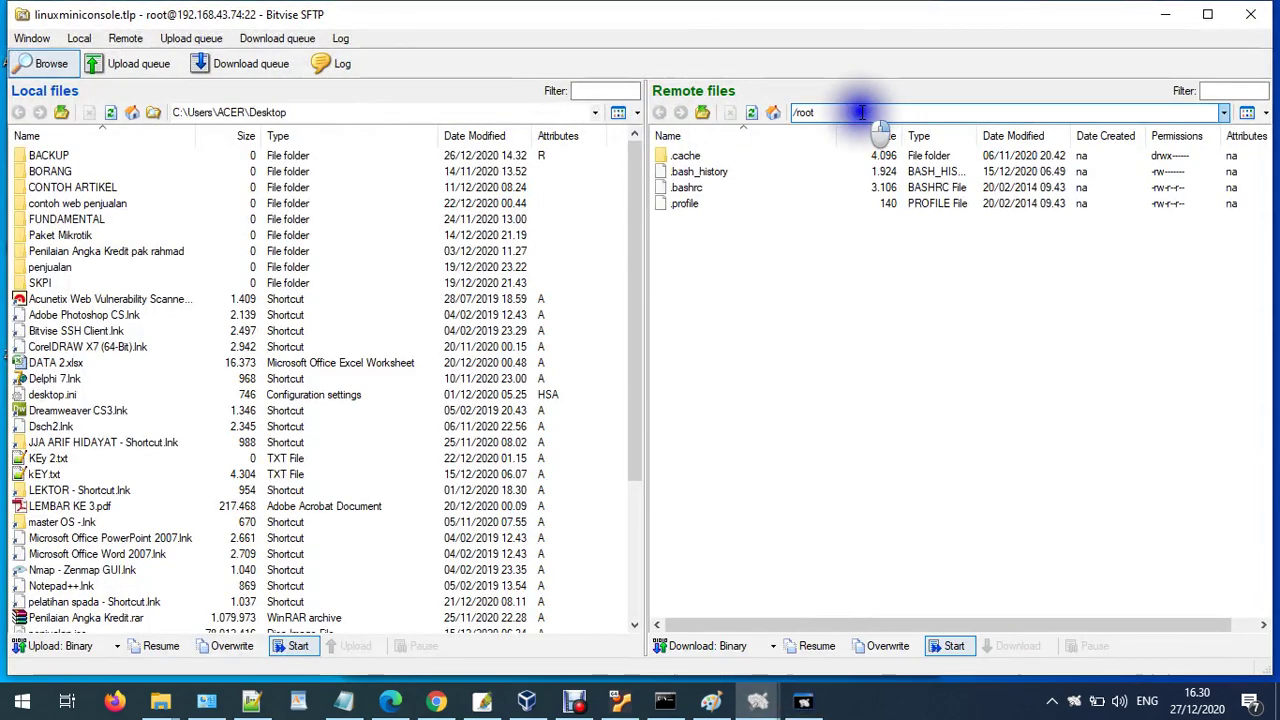
- Browse the remote pane from /var into www, html and the penjualan folder
click(861, 112)
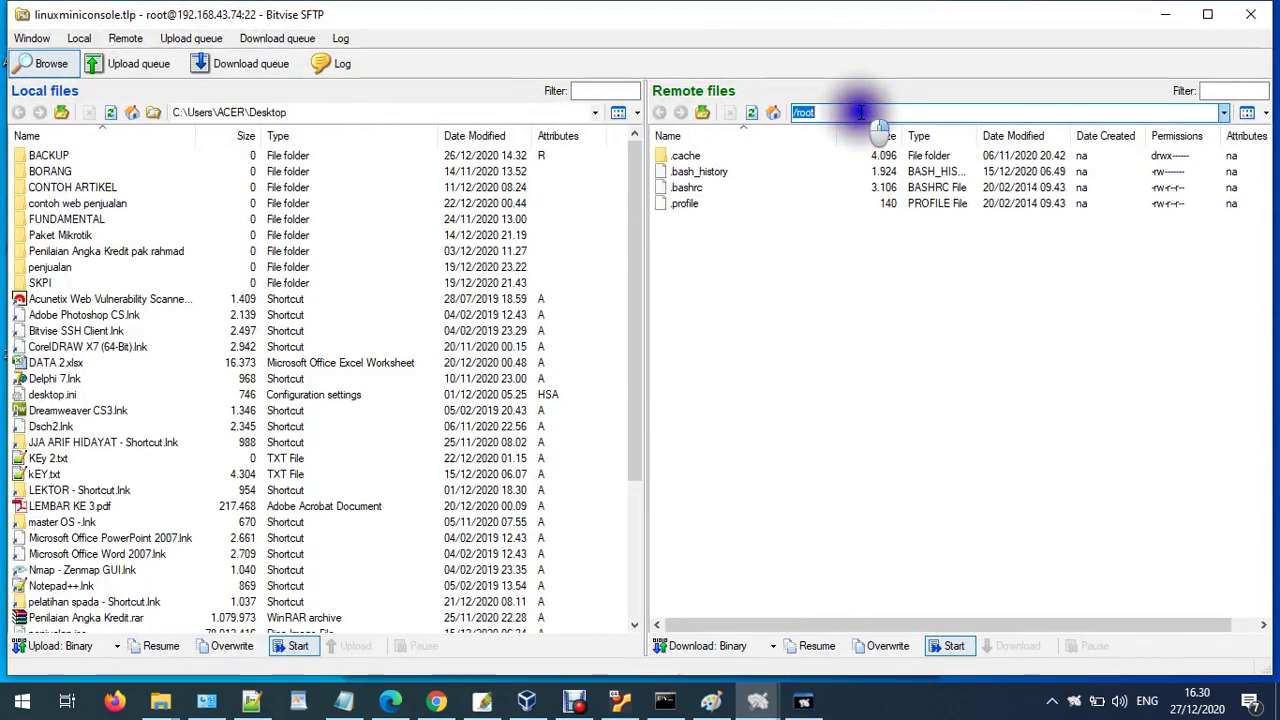
text(/var)
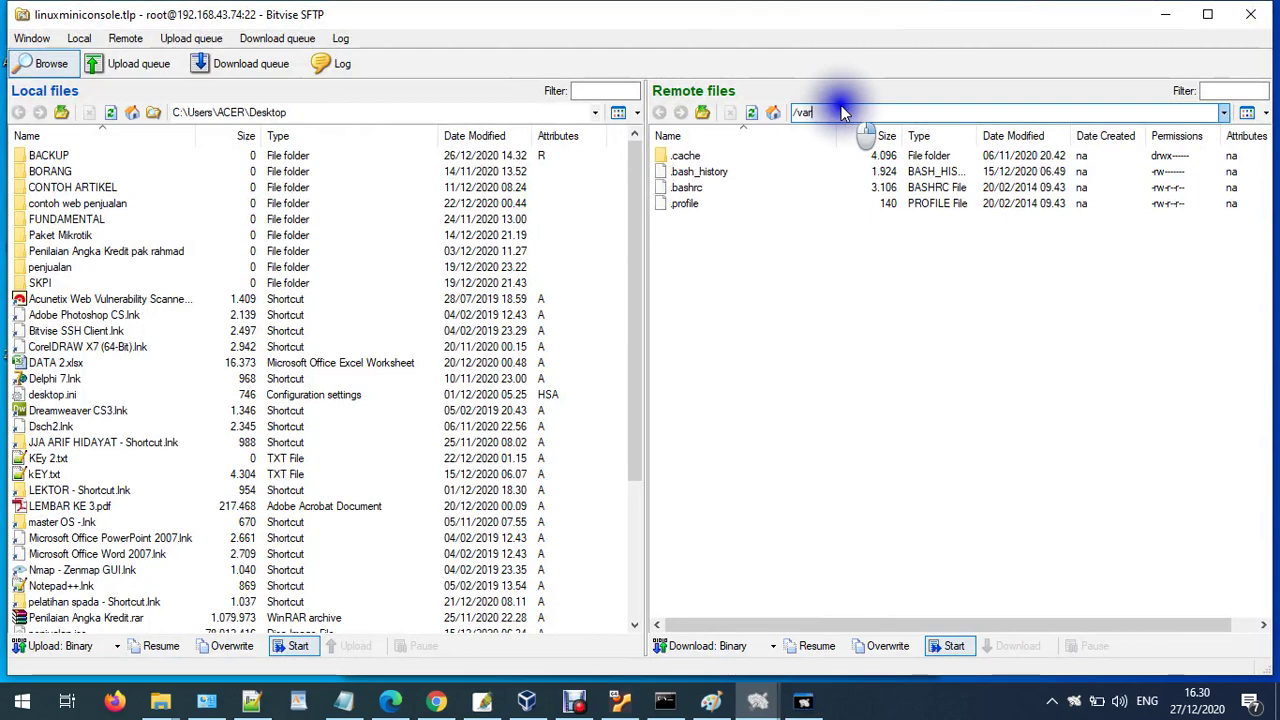
key(Return)
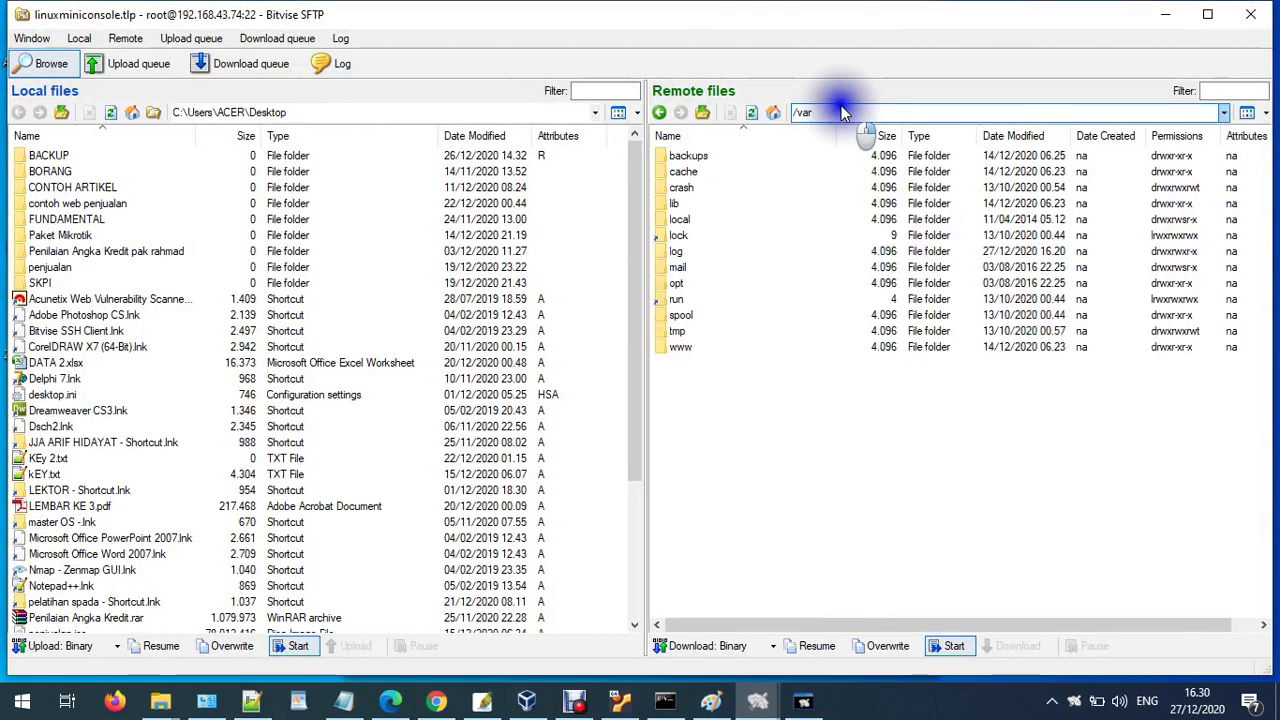
double_click(672, 345)
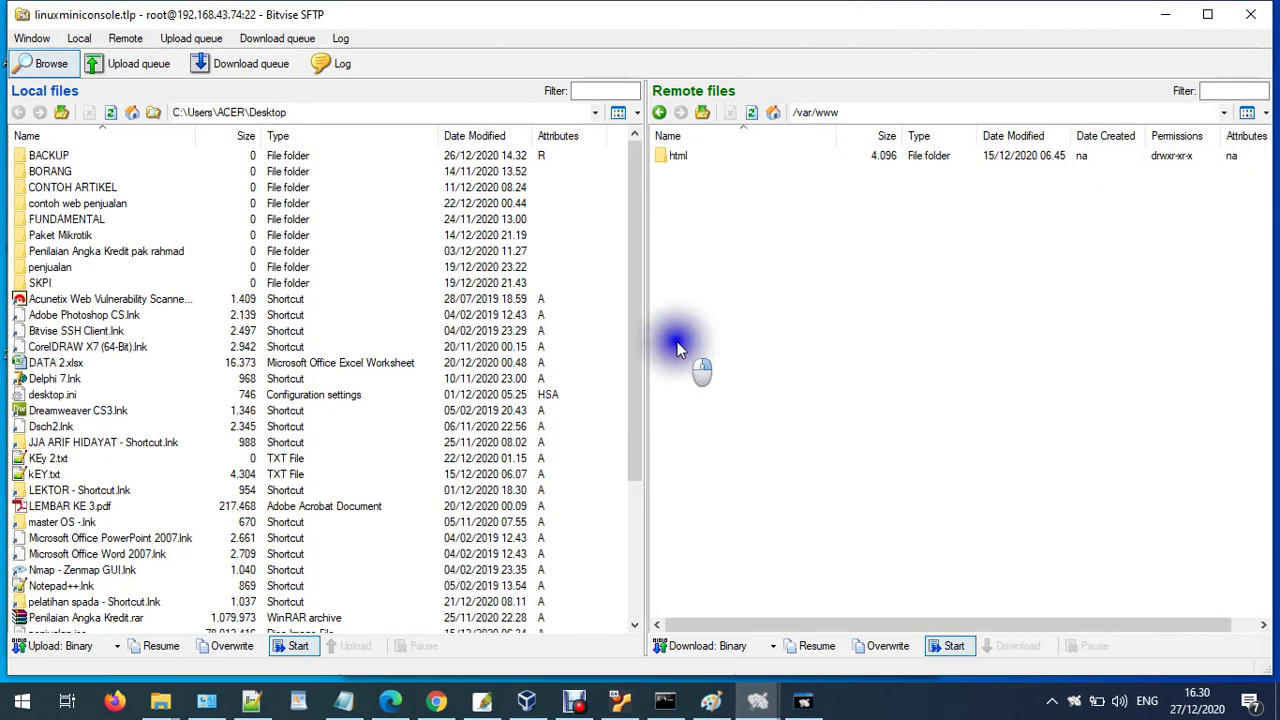
double_click(685, 158)
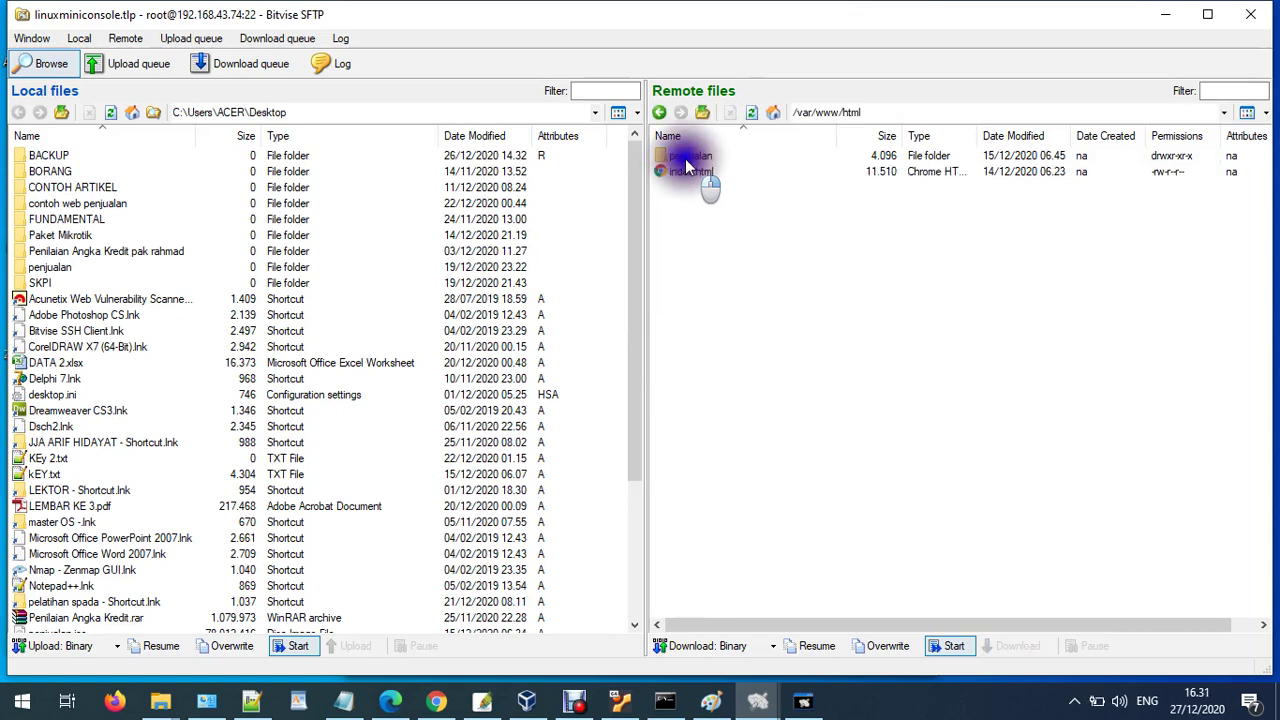
double_click(690, 158)
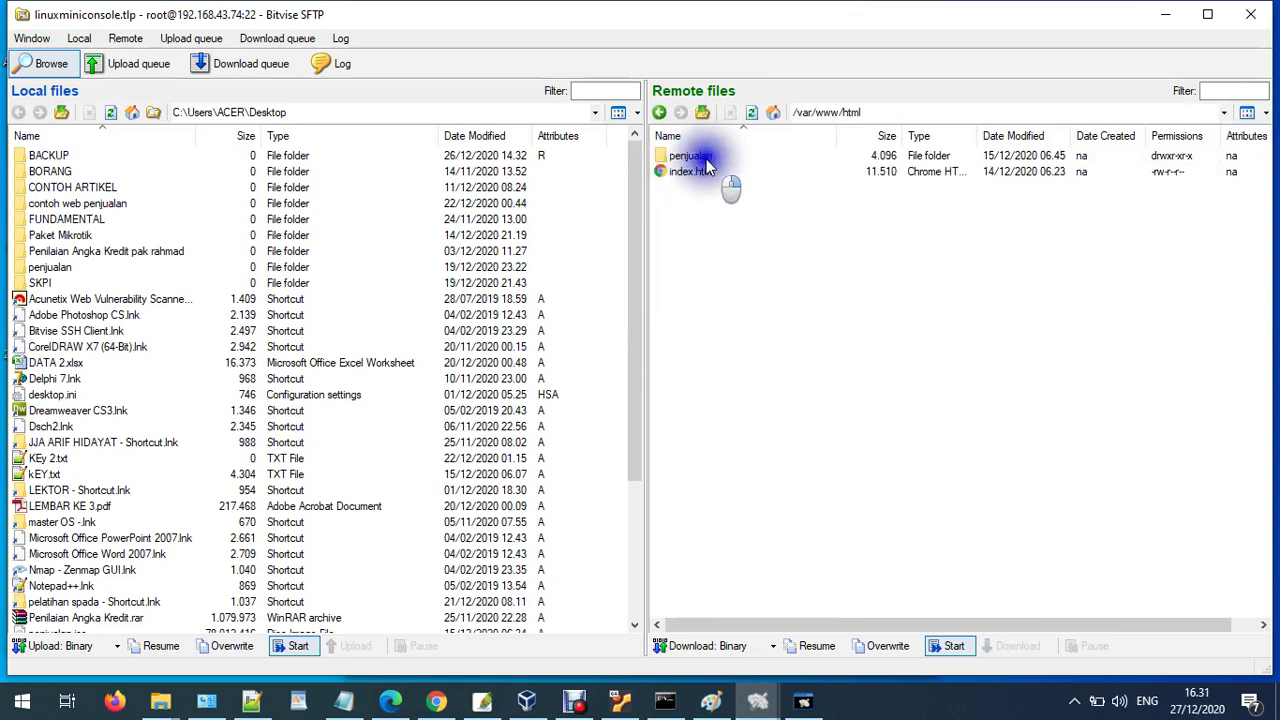
- Glance at the browser dashboard, then set the remote path back to /var/www/html
click(436, 701)
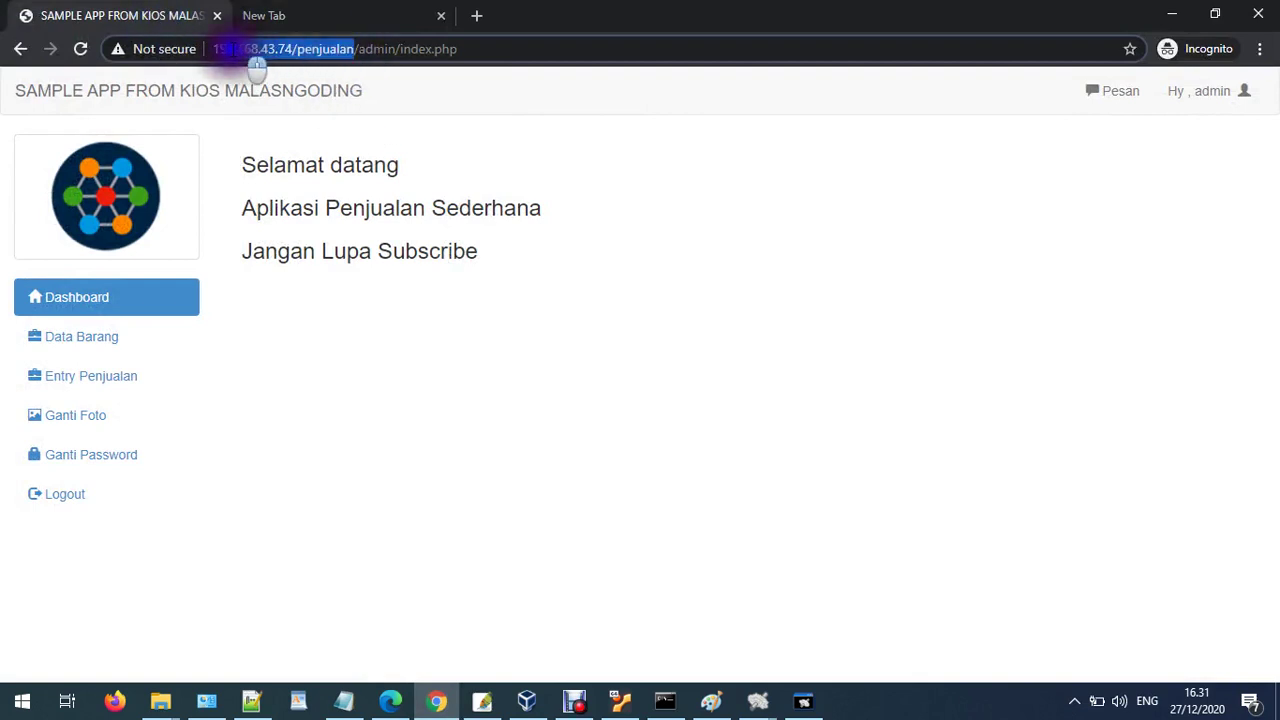
click(1168, 14)
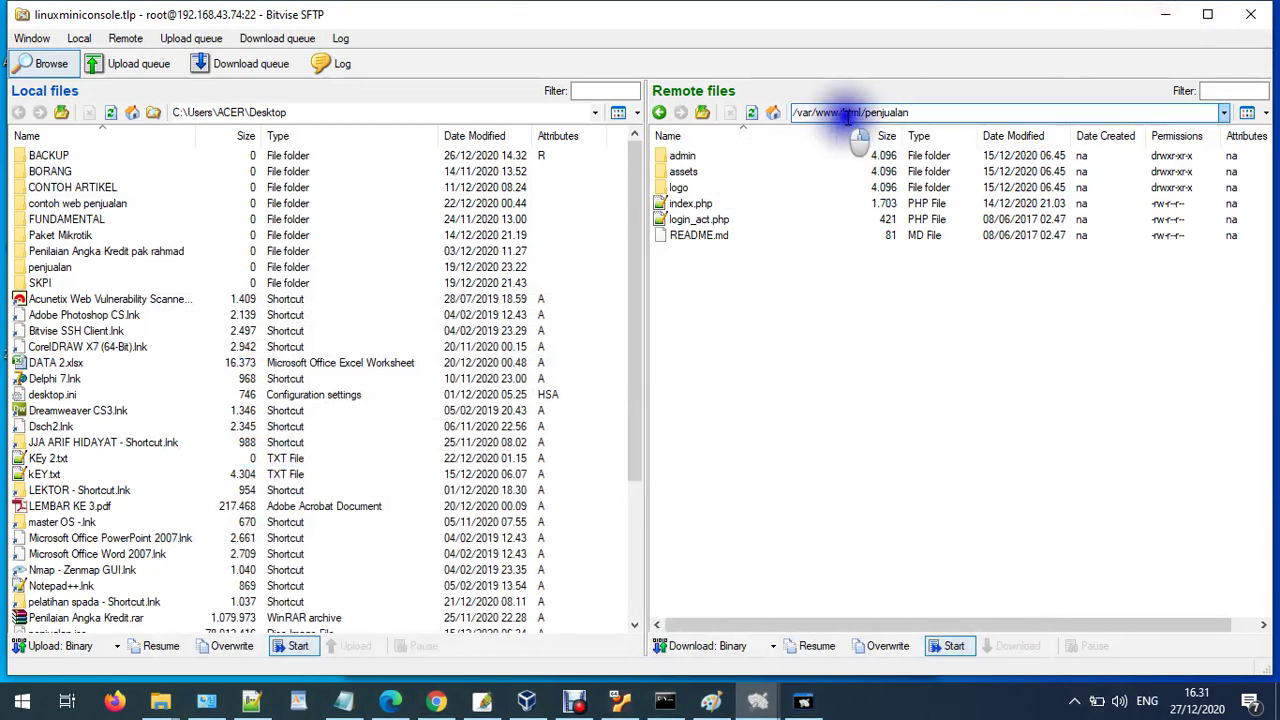
click(860, 112)
click(1108, 138)
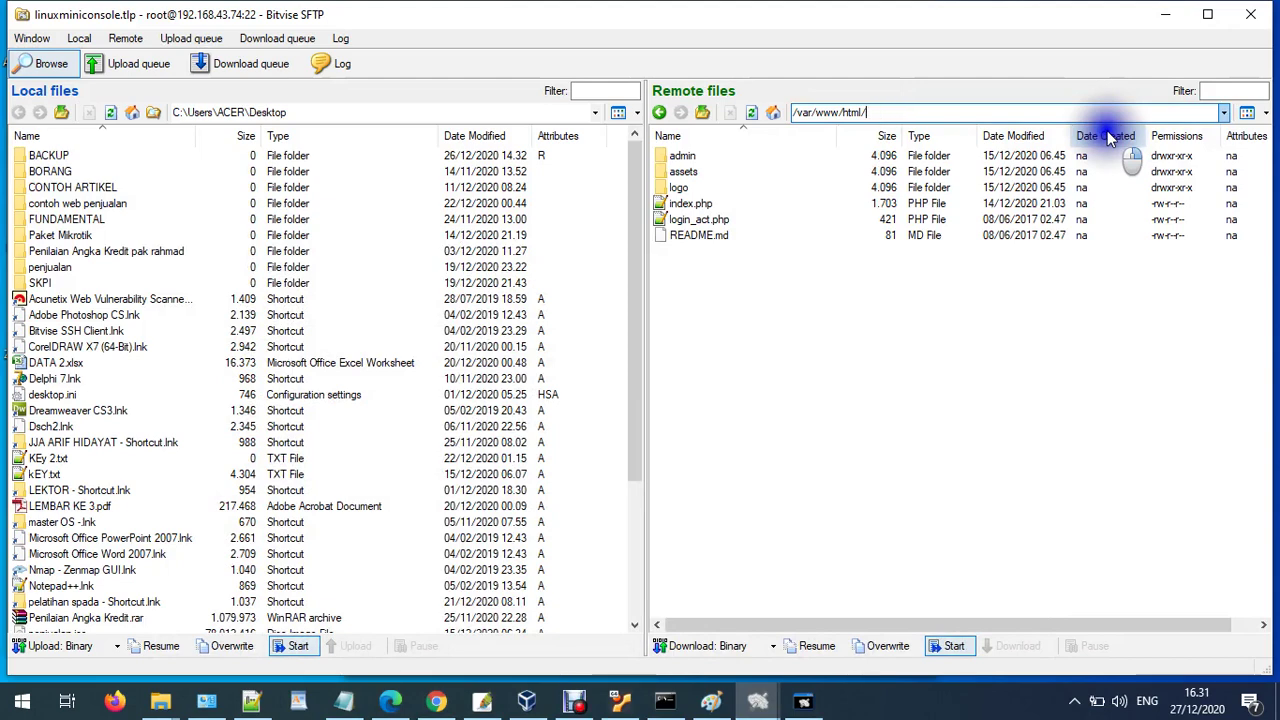
key(Return)
- Open and dismiss the penjualan folder's context menu, then hide the SFTP window with Win+D
right_click(697, 160)
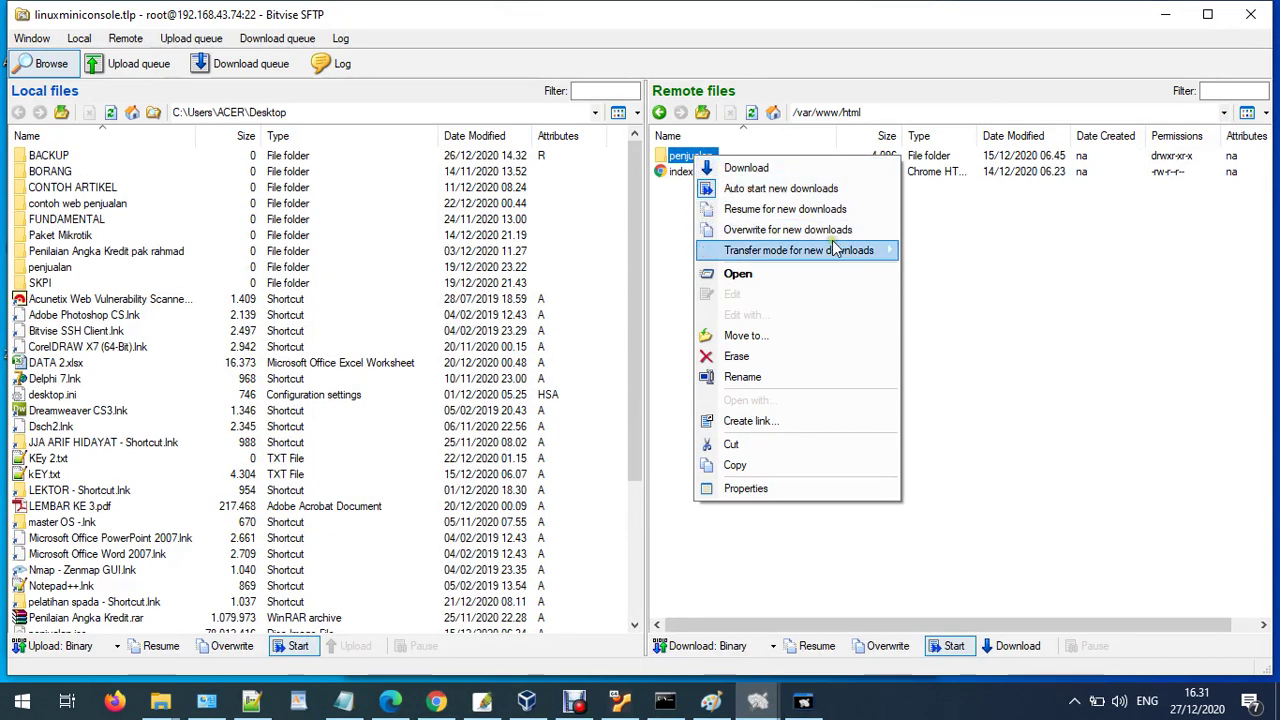
mouse_move(828, 256)
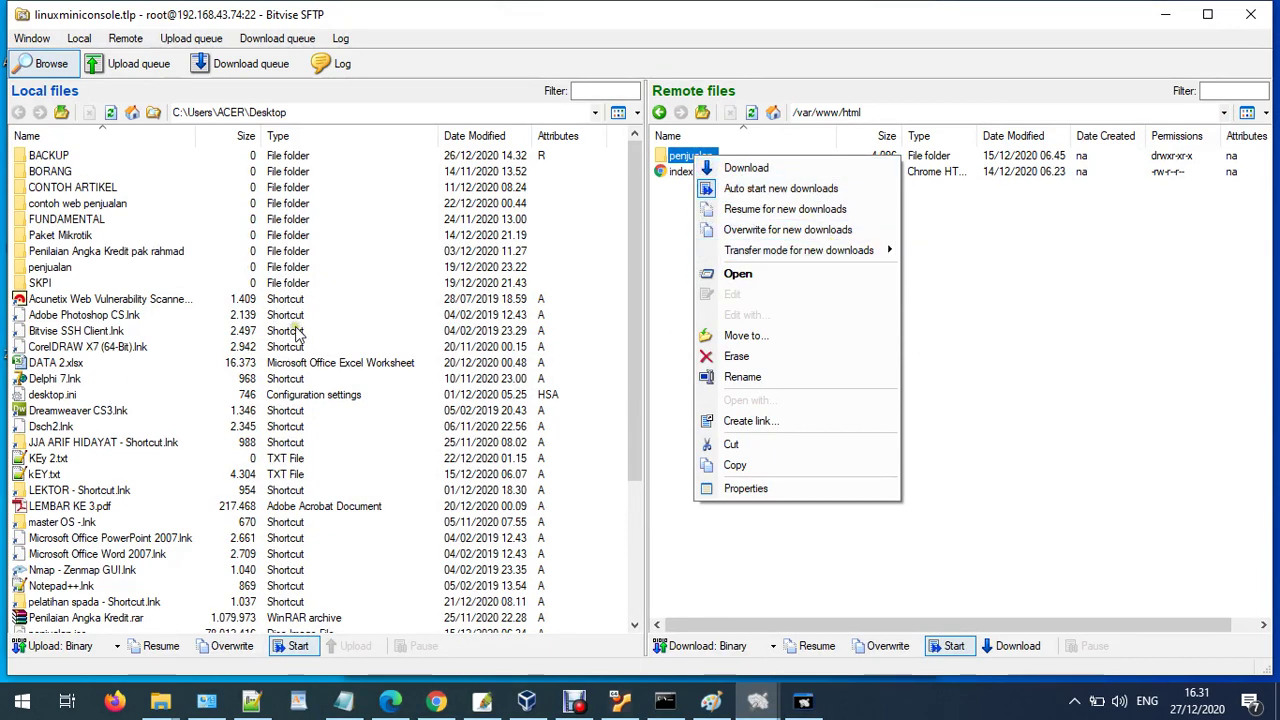
click(1085, 471)
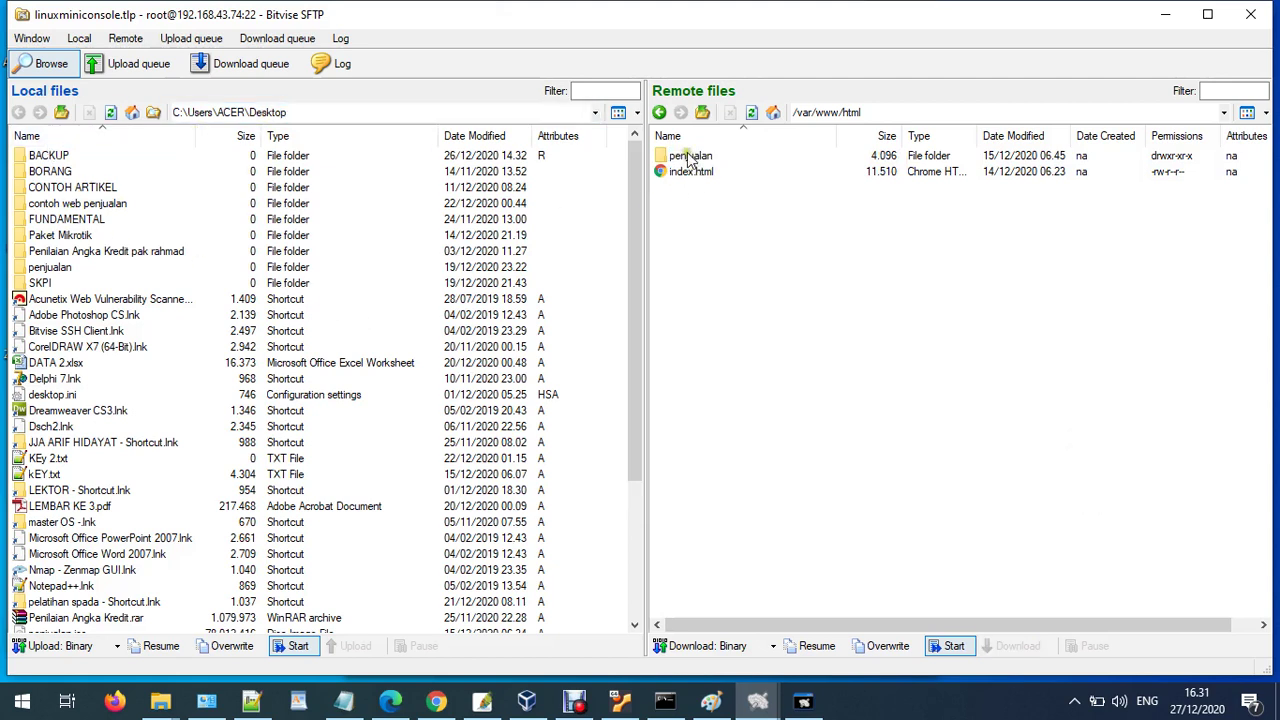
click(313, 110)
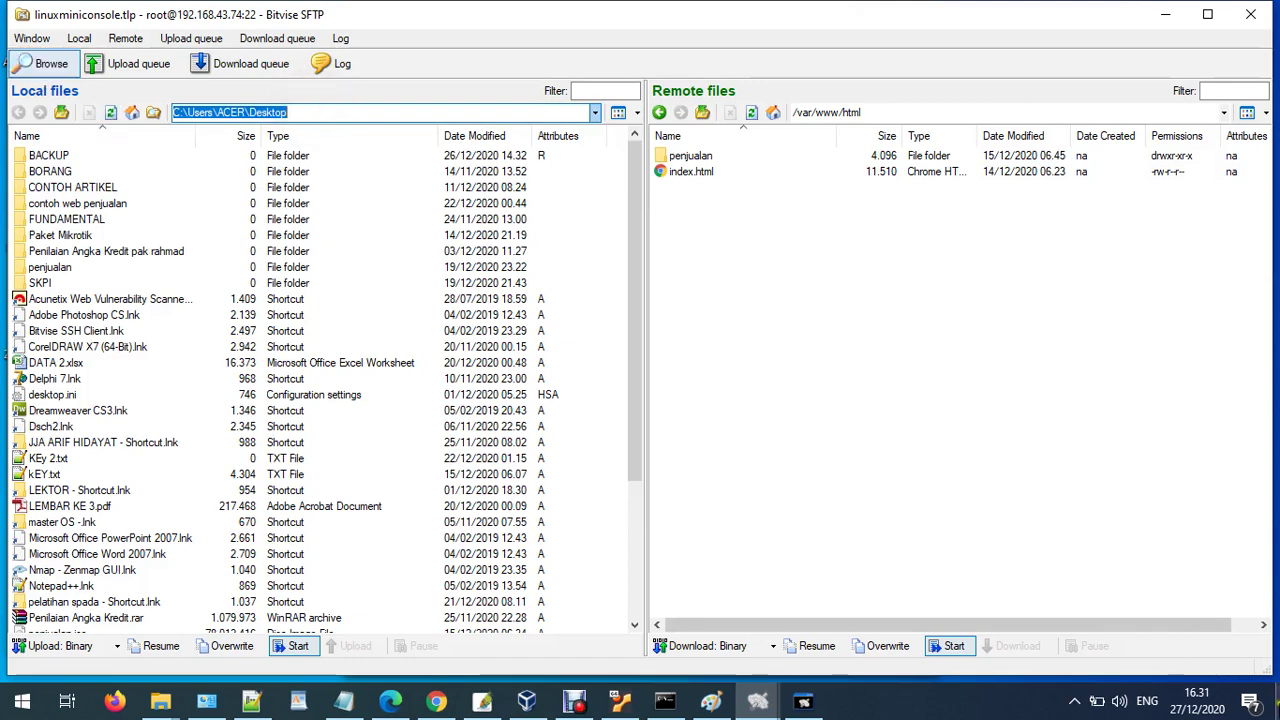
key(super+d)
- Create a new desktop folder named 'backup web', close it, and restore the SFTP window
click(1021, 356)
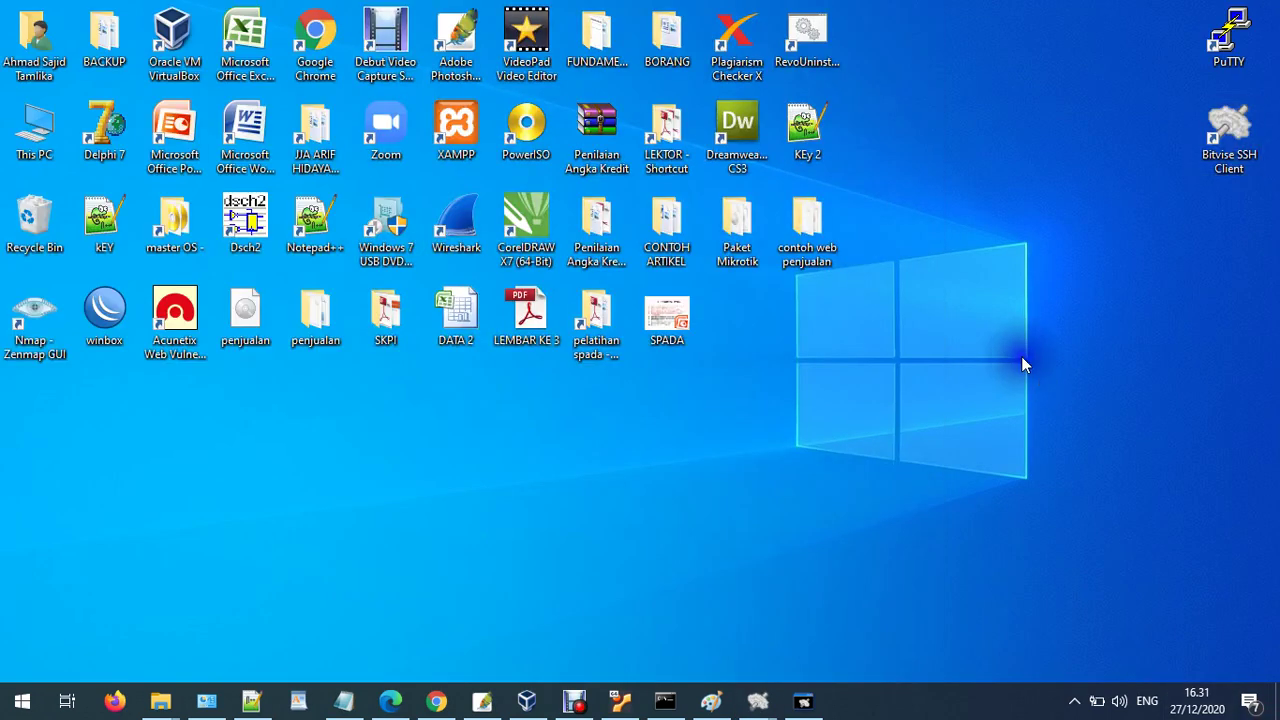
right_click(1021, 357)
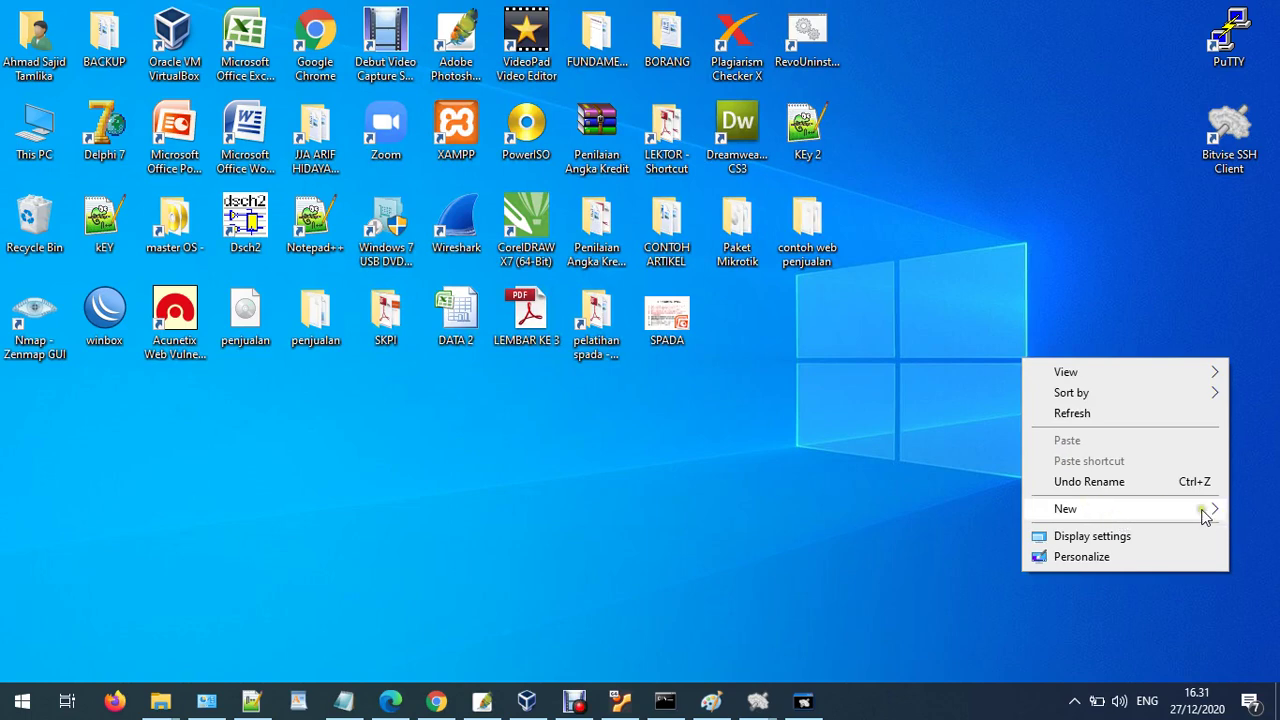
mouse_move(1205, 515)
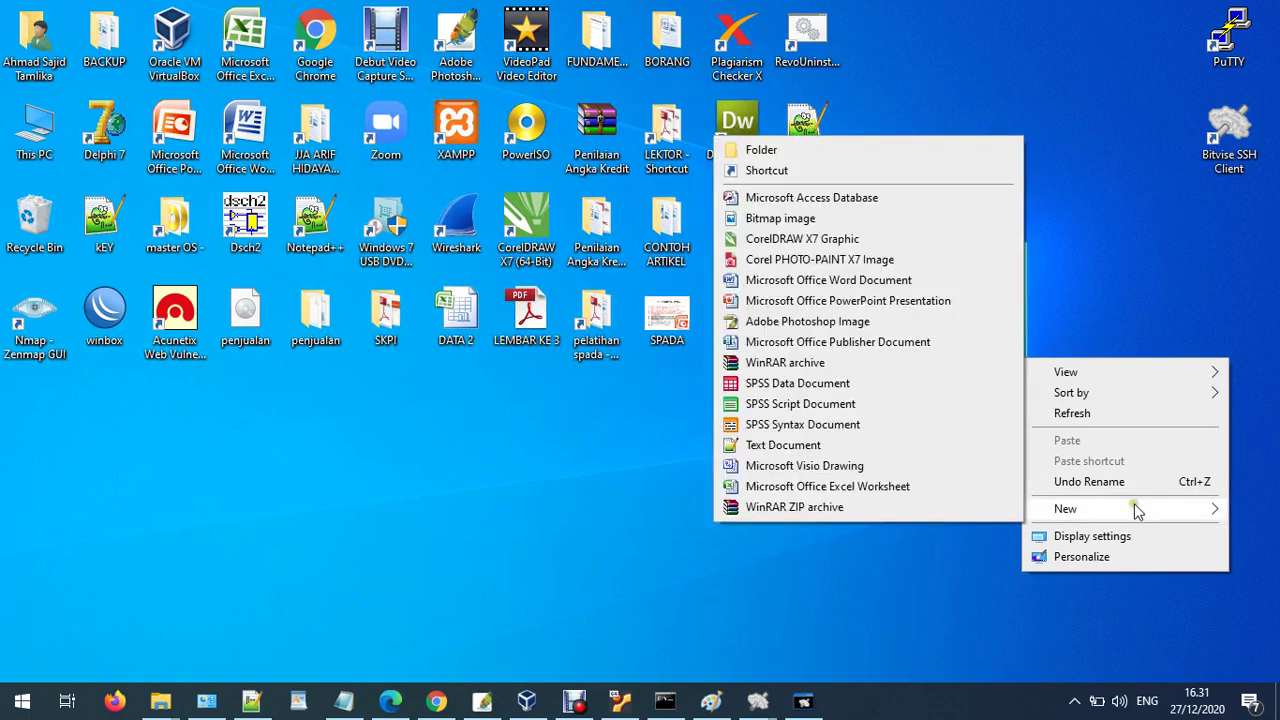
click(757, 148)
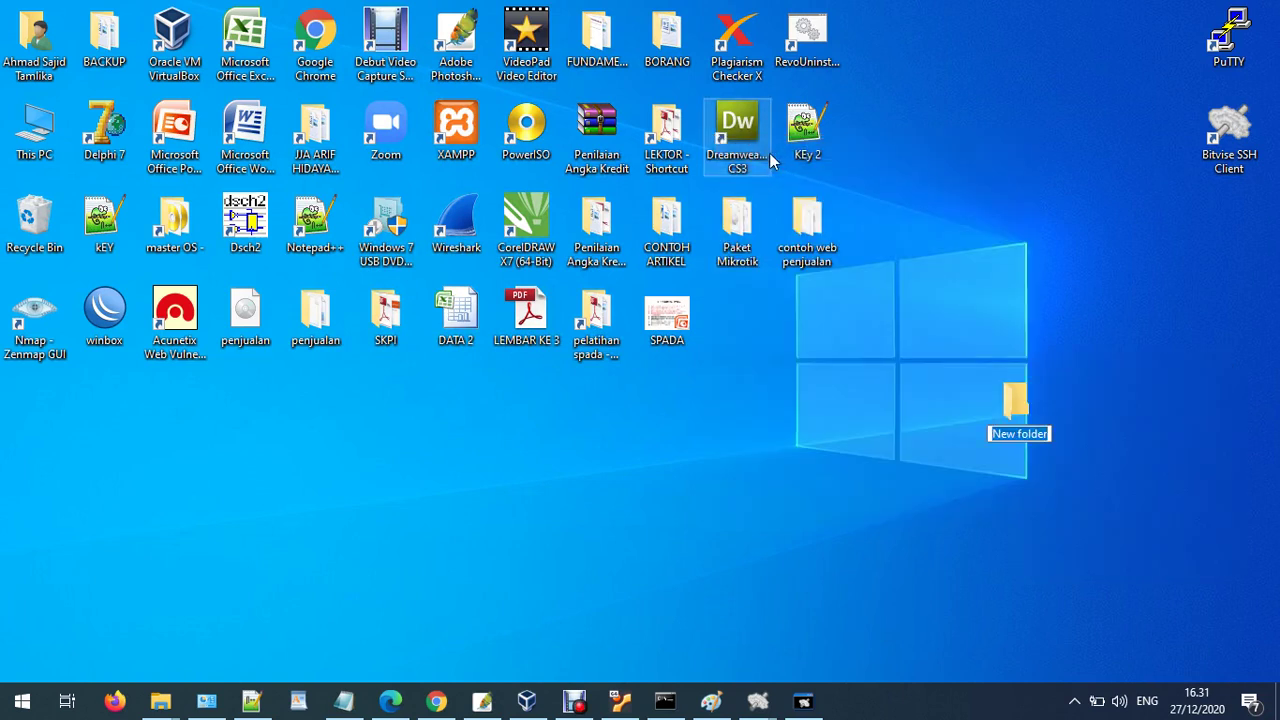
text(back)
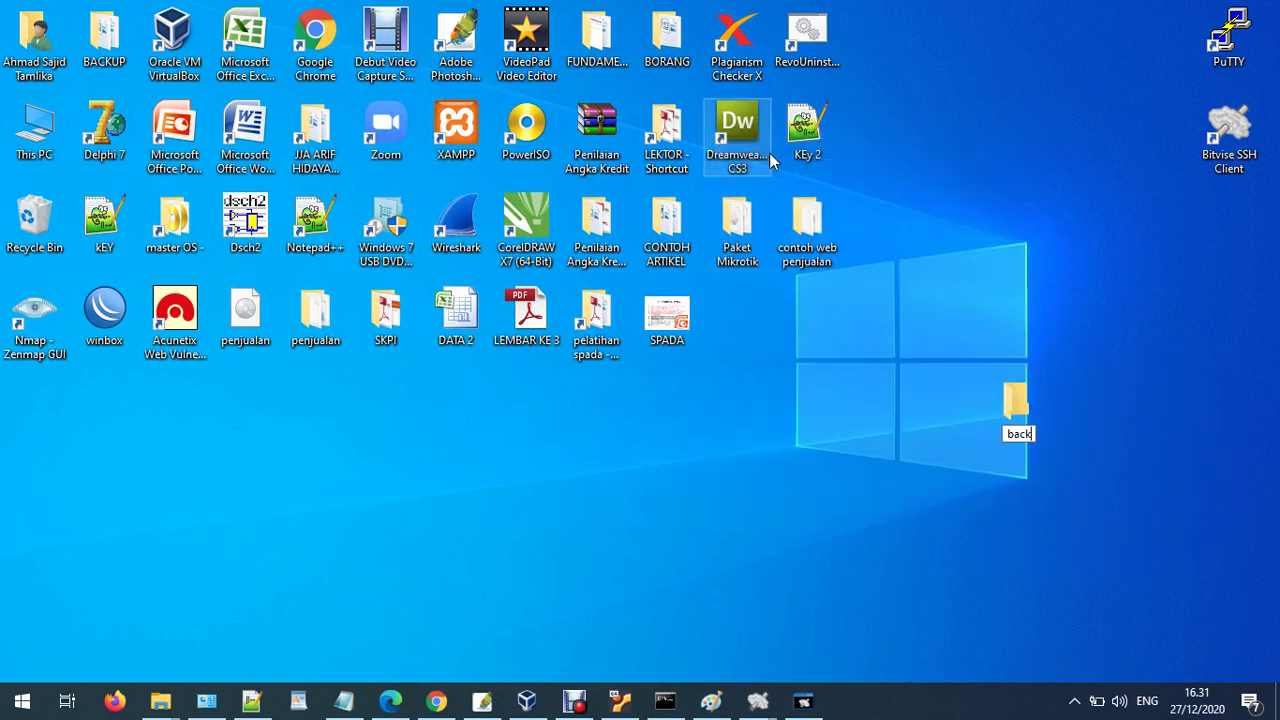
text(up web)
key(Return)
key(Return)
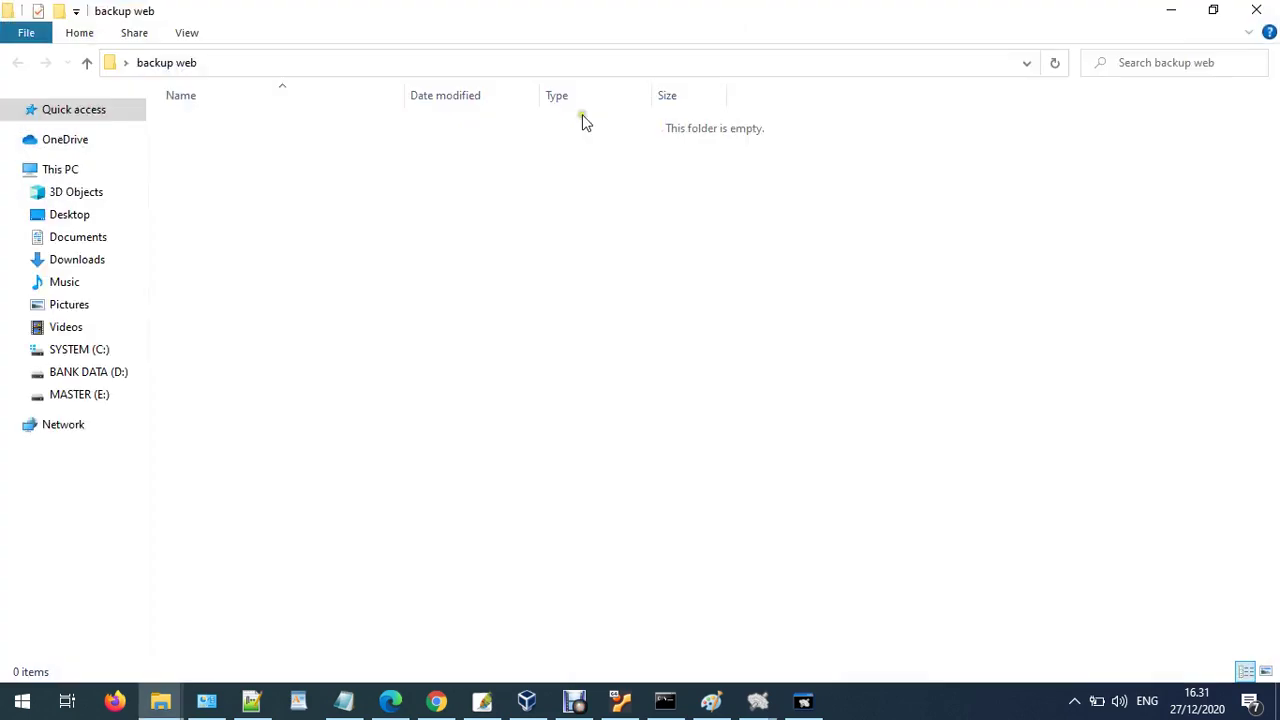
click(1256, 10)
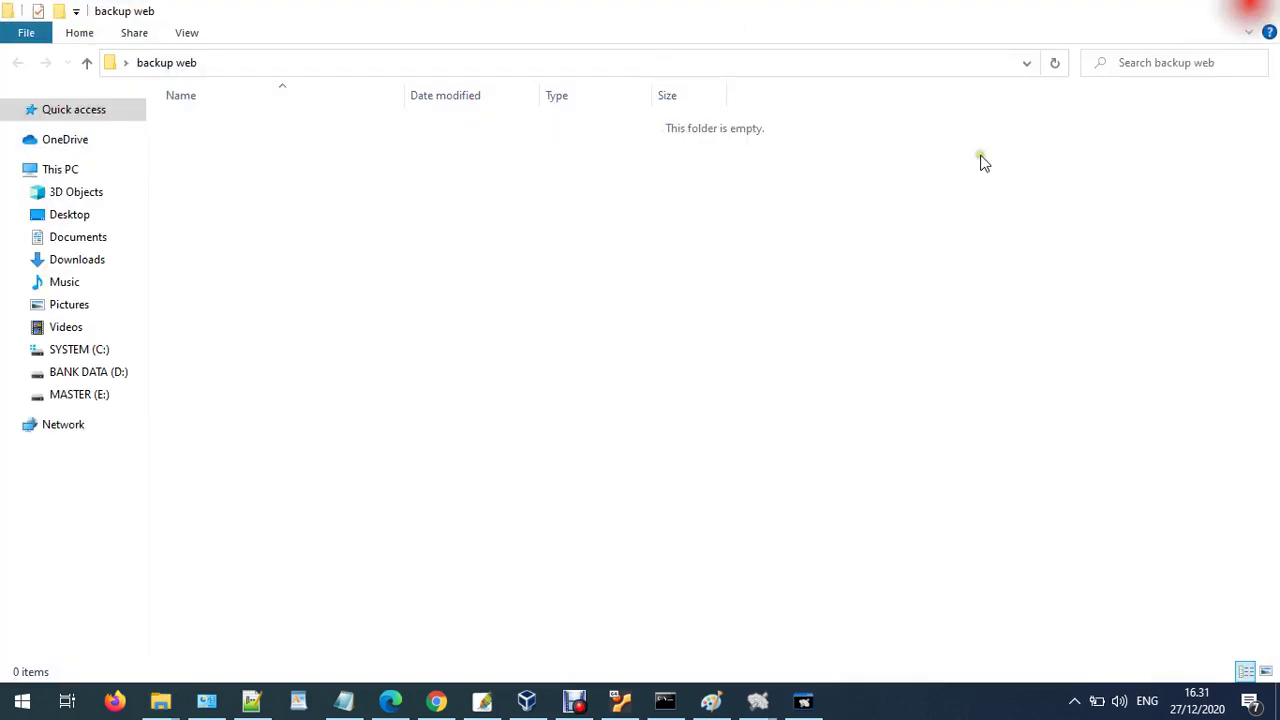
mouse_move(757, 700)
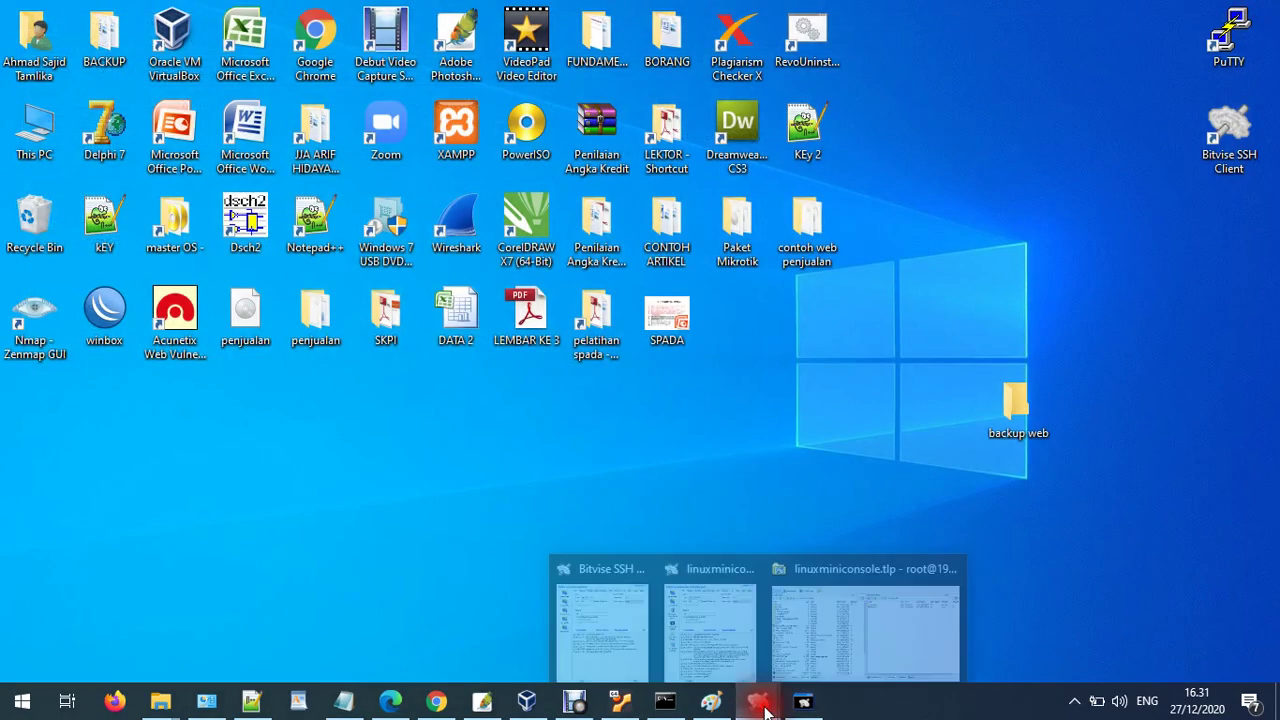
click(851, 612)
- Copy the remote penjualan folder into the local backup web folder, downloading all 196 items
double_click(75, 171)
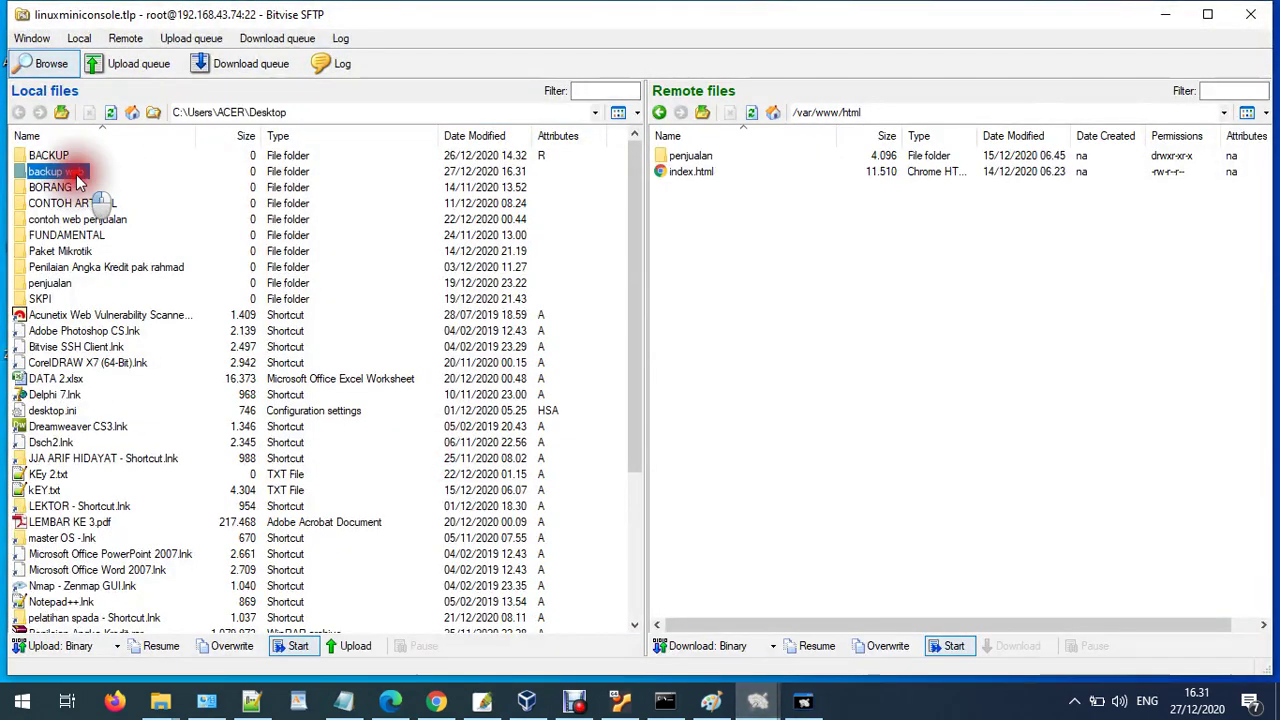
drag(708, 157, 366, 192)
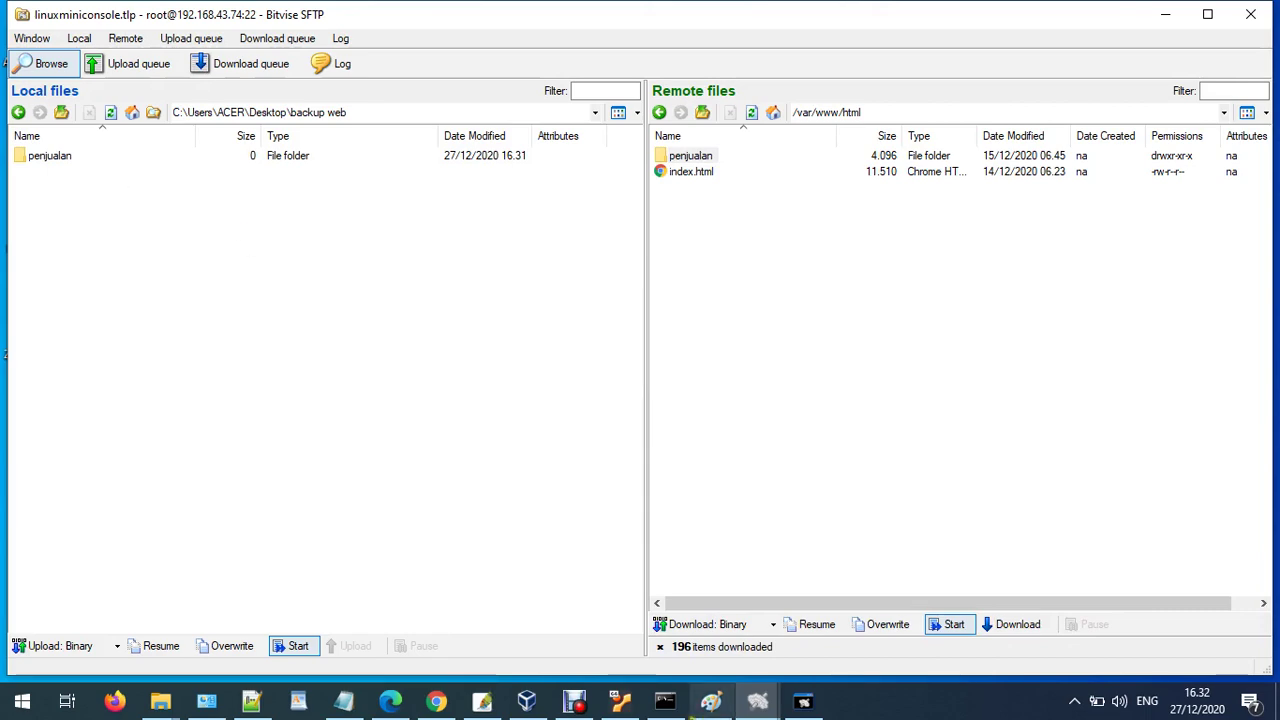
double_click(69, 160)
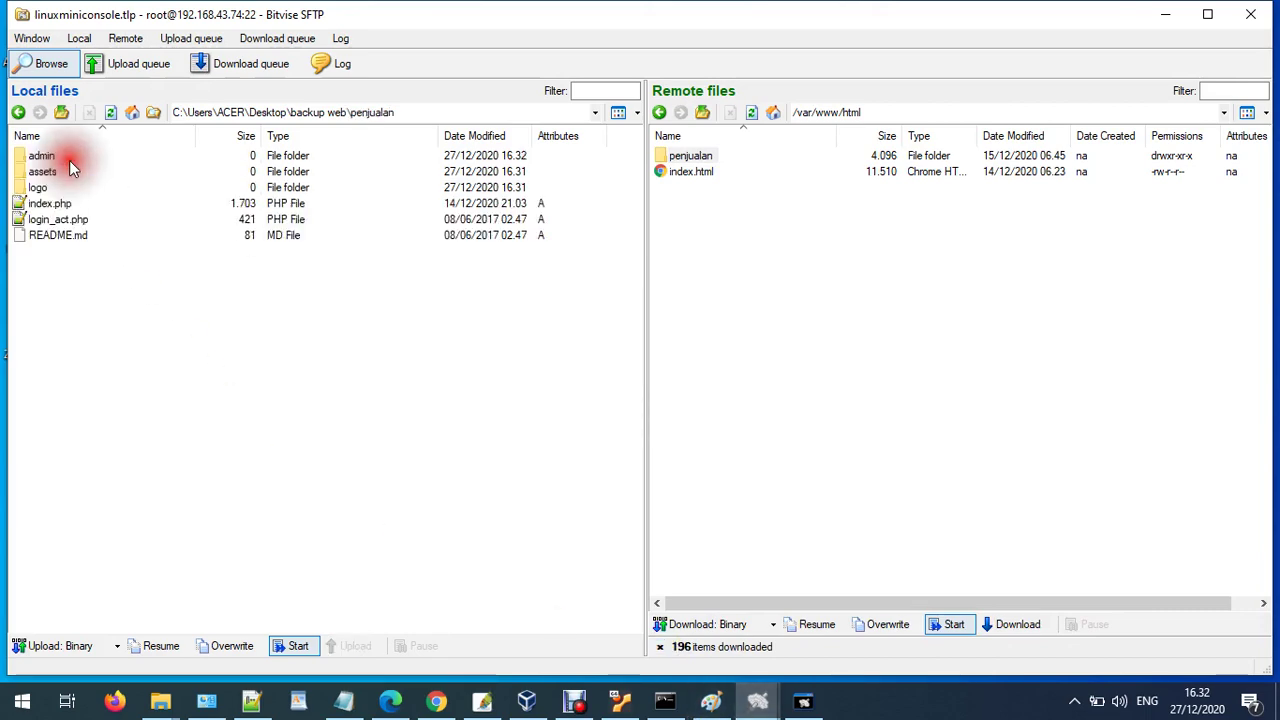
click(1163, 14)
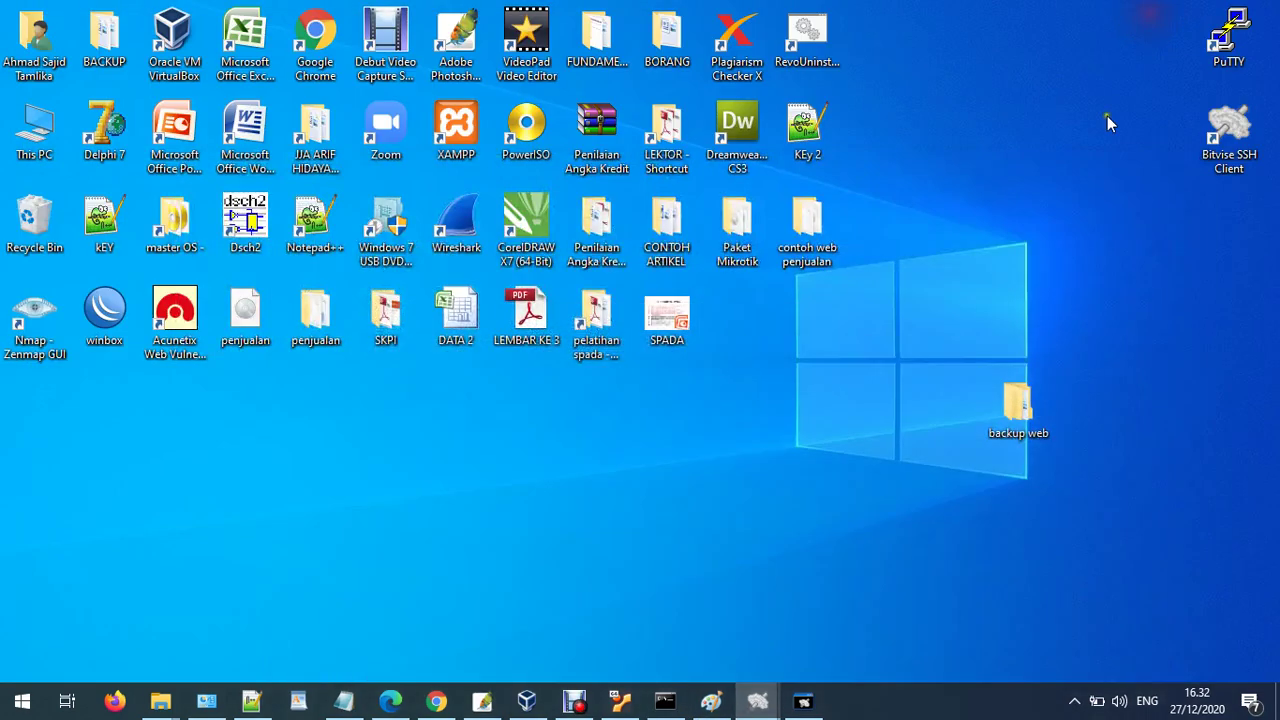
- Verify backup web\penjualan holds admin, assets, logo and three files, then return to Bitvise SFTP
double_click(1037, 428)
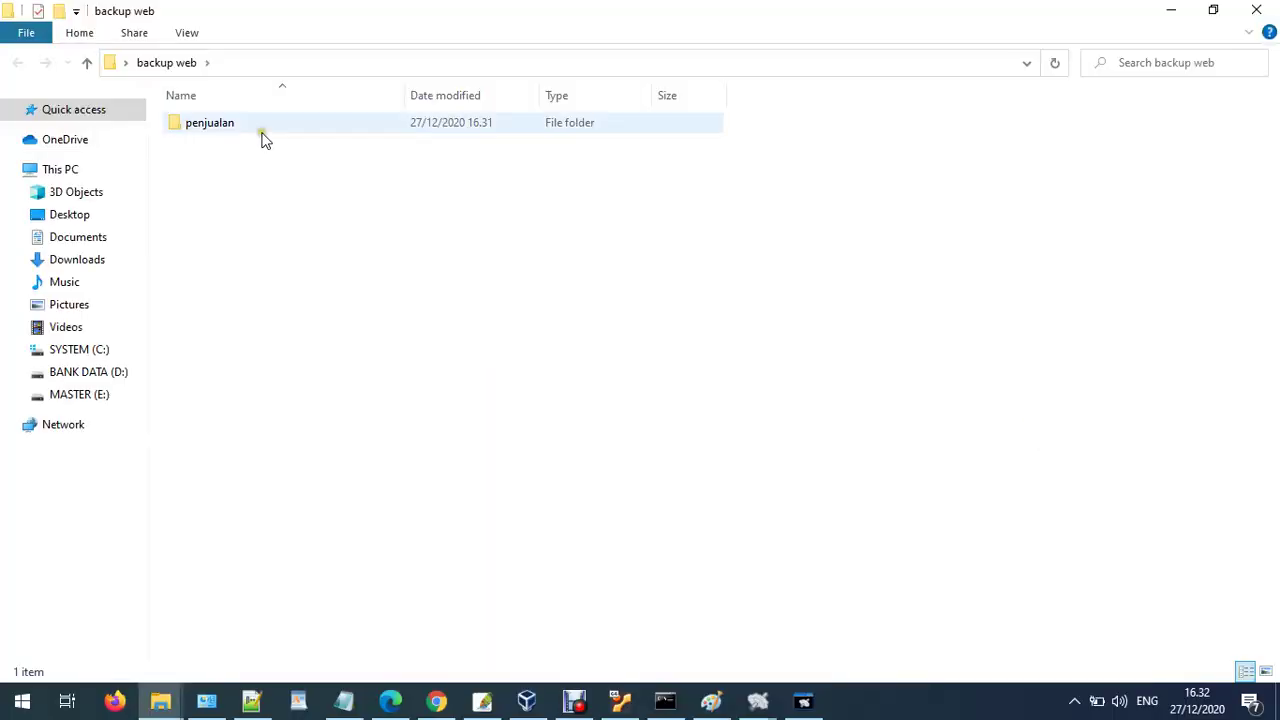
double_click(230, 121)
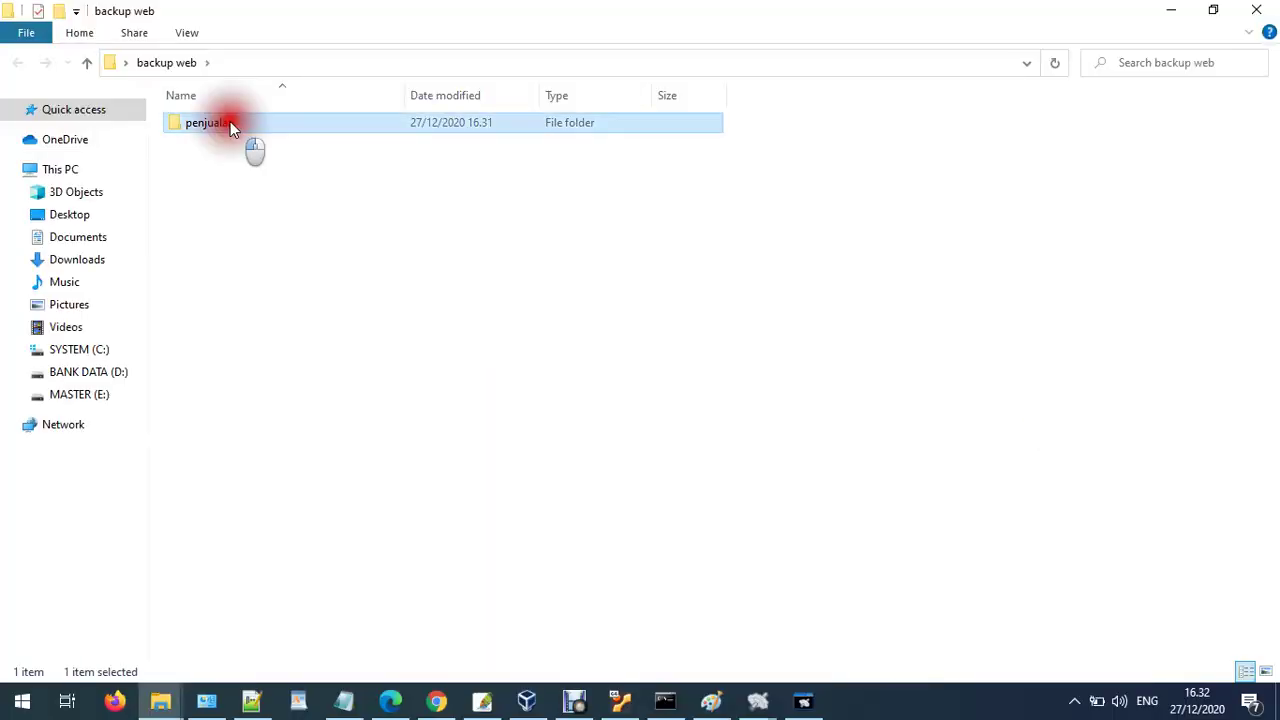
click(1158, 10)
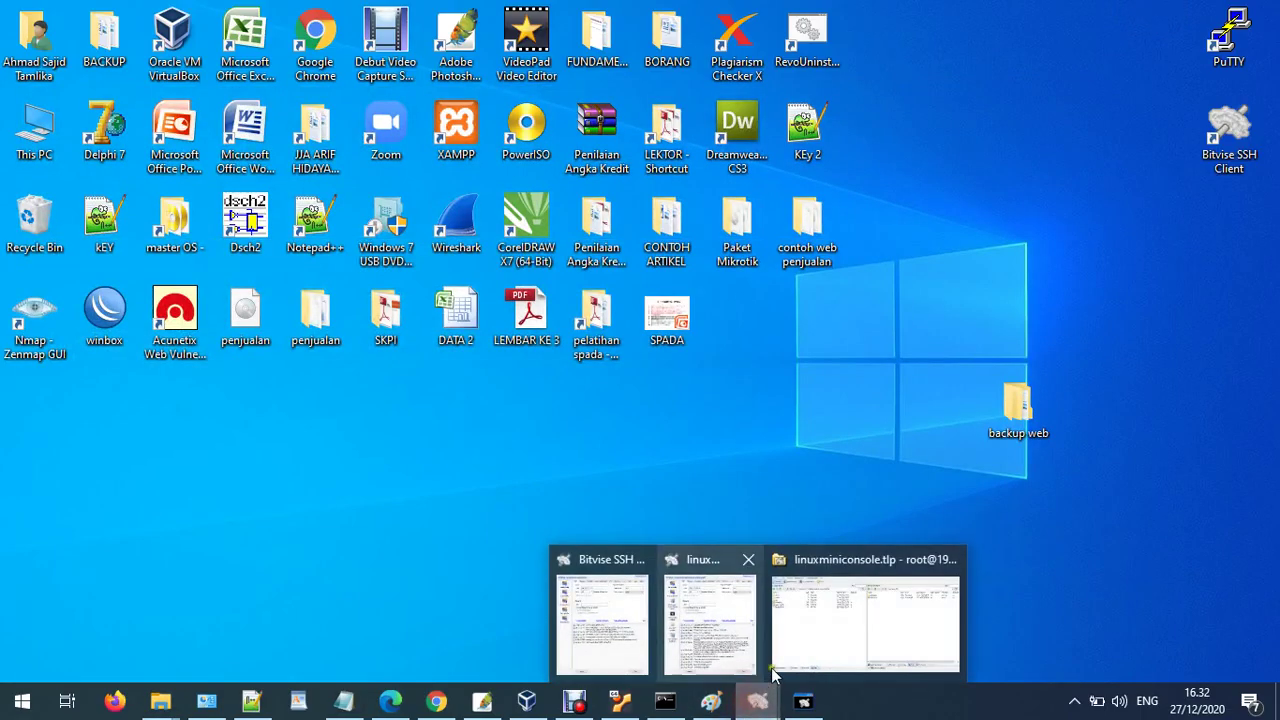
click(784, 651)
click(782, 280)
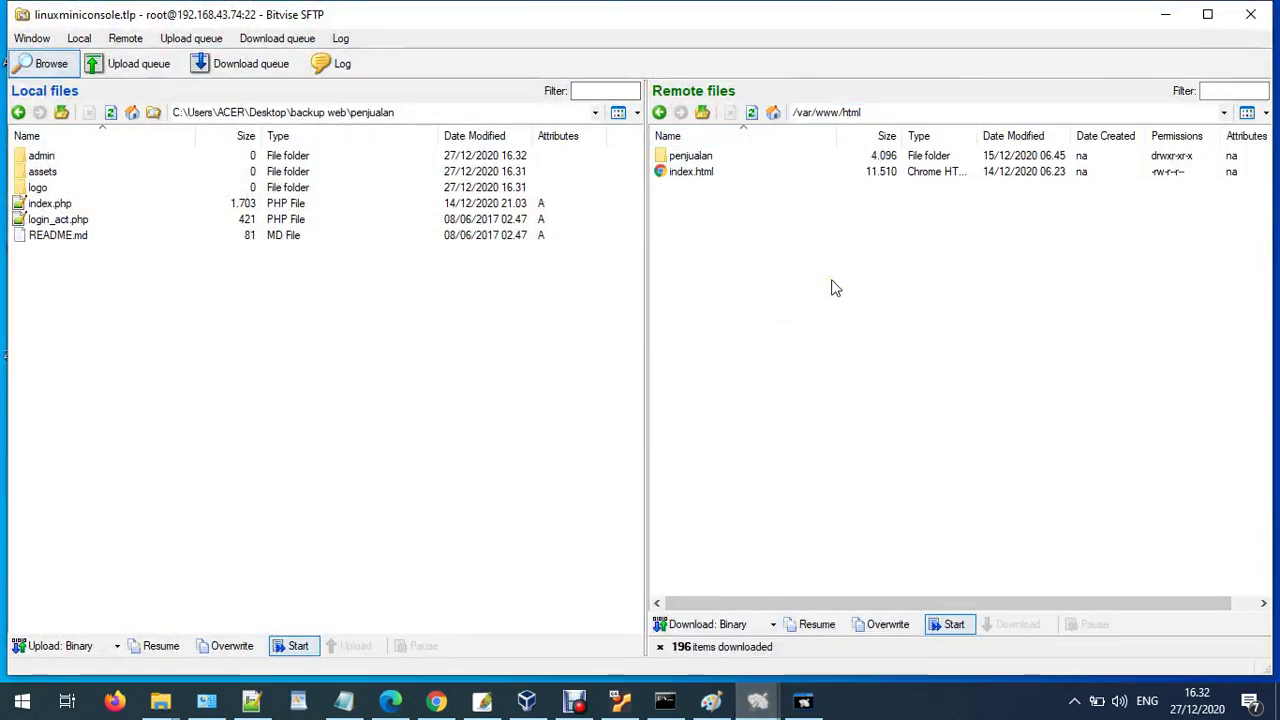
click(32, 39)
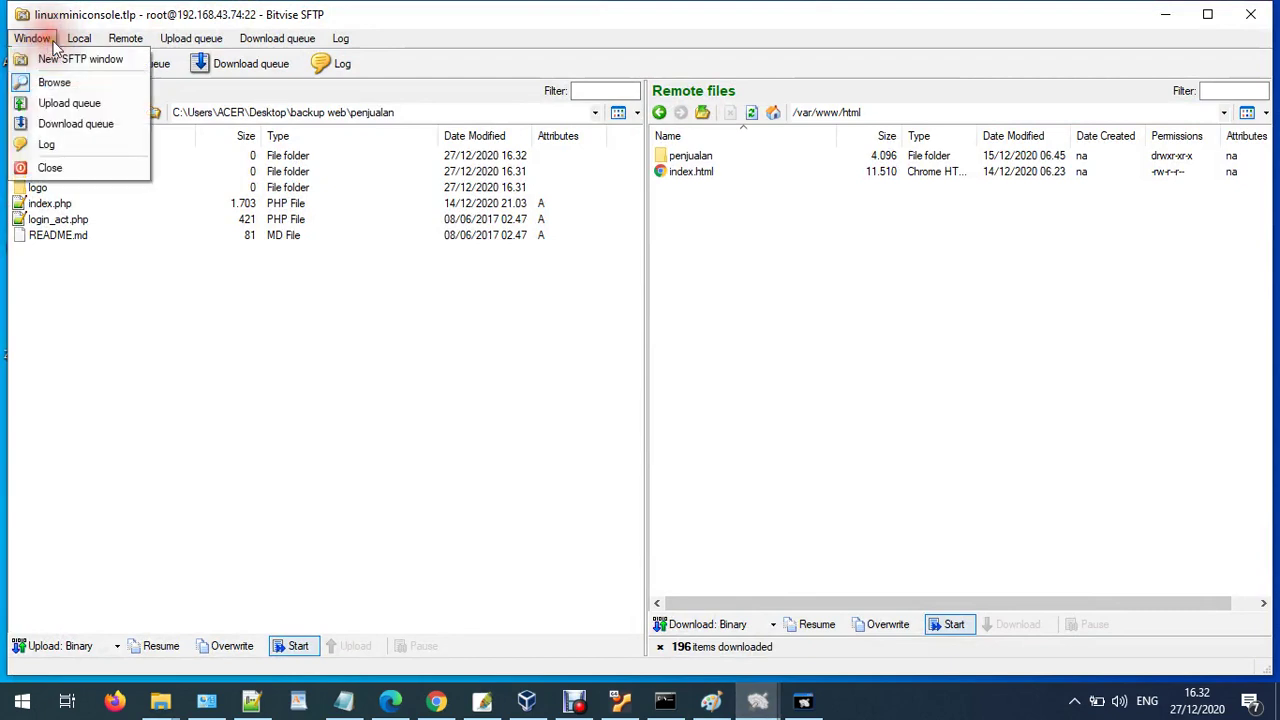
mouse_move(80, 40)
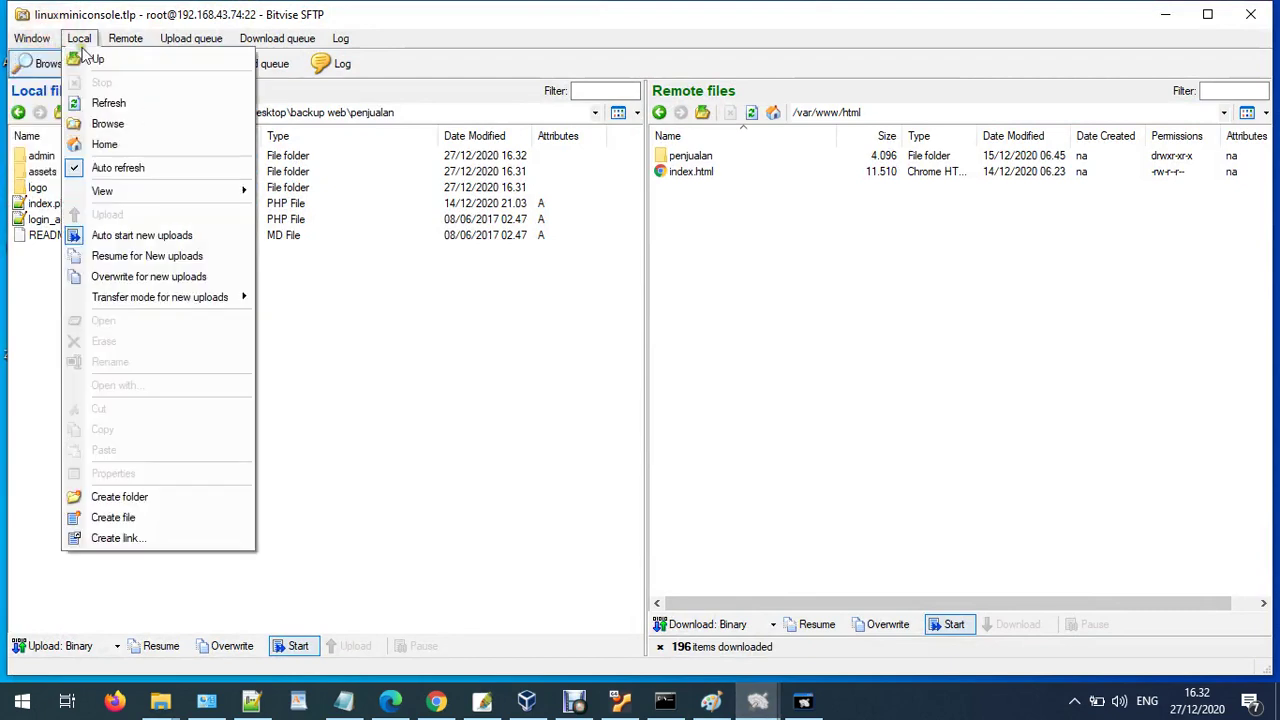
click(1040, 372)
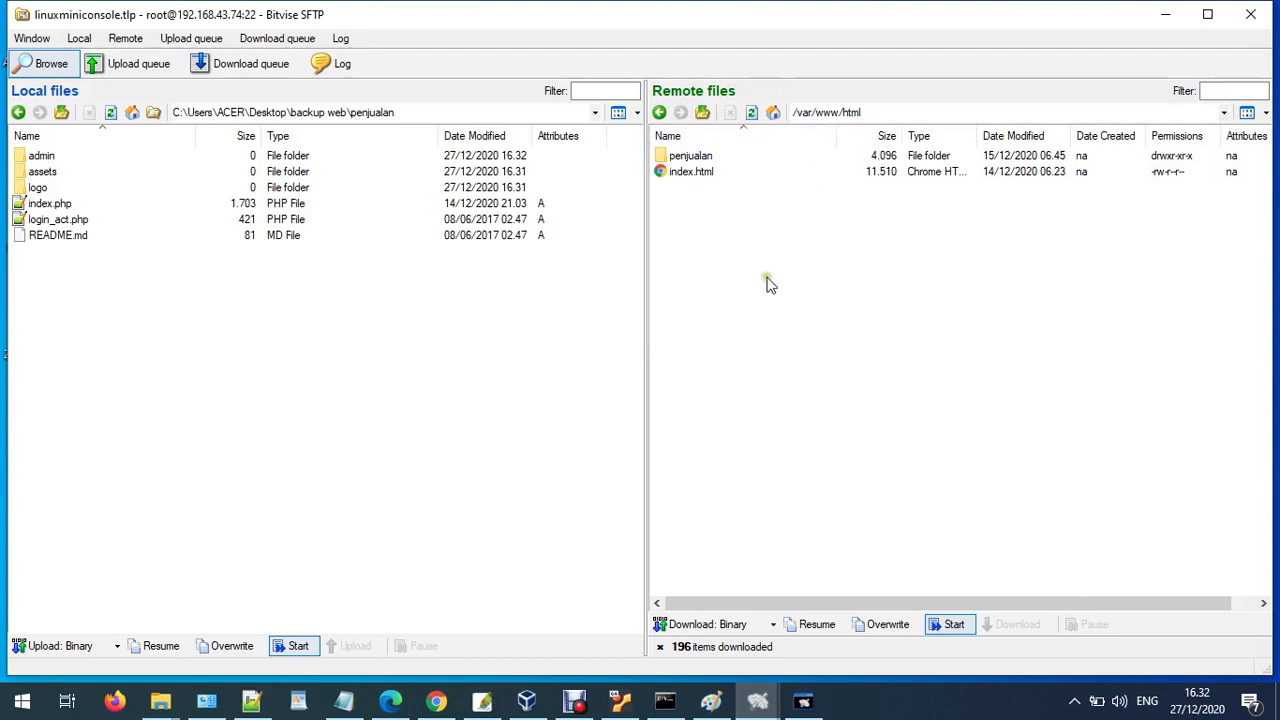
- Load 192.168.43.74/phpmyadmin in a new Chrome tab, reusing the server IP from the sales app's address
click(436, 701)
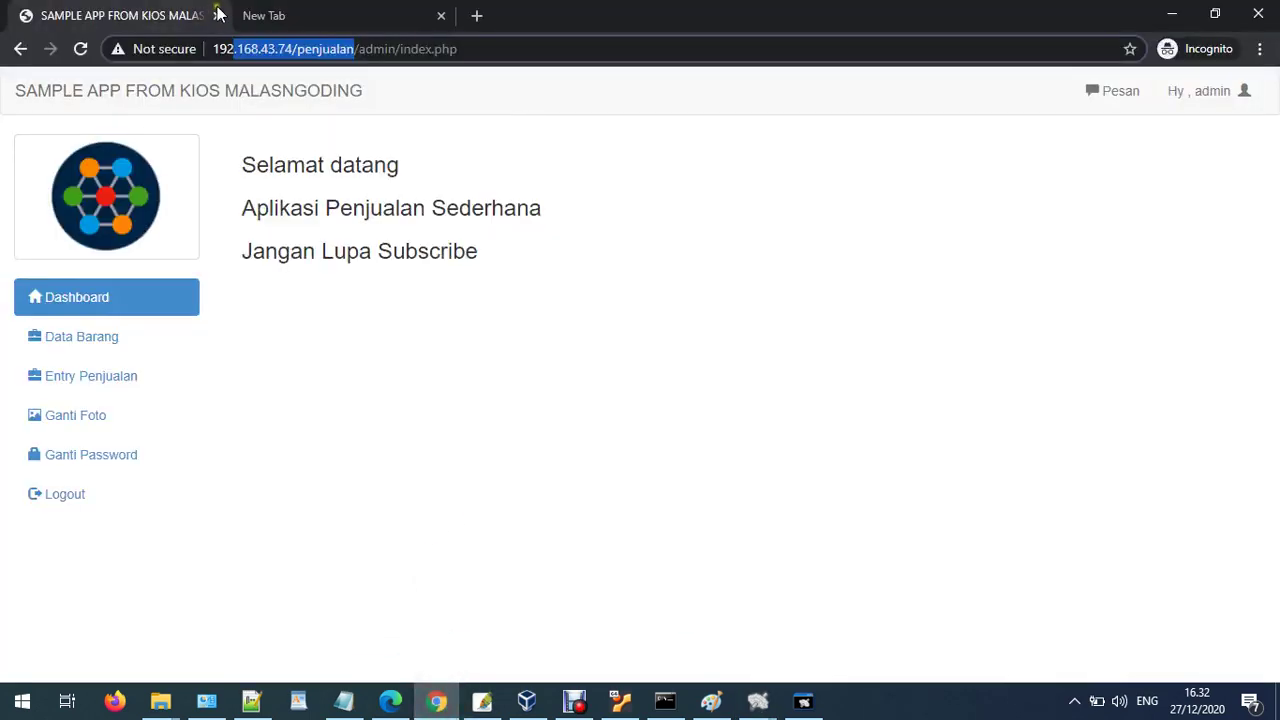
click(273, 48)
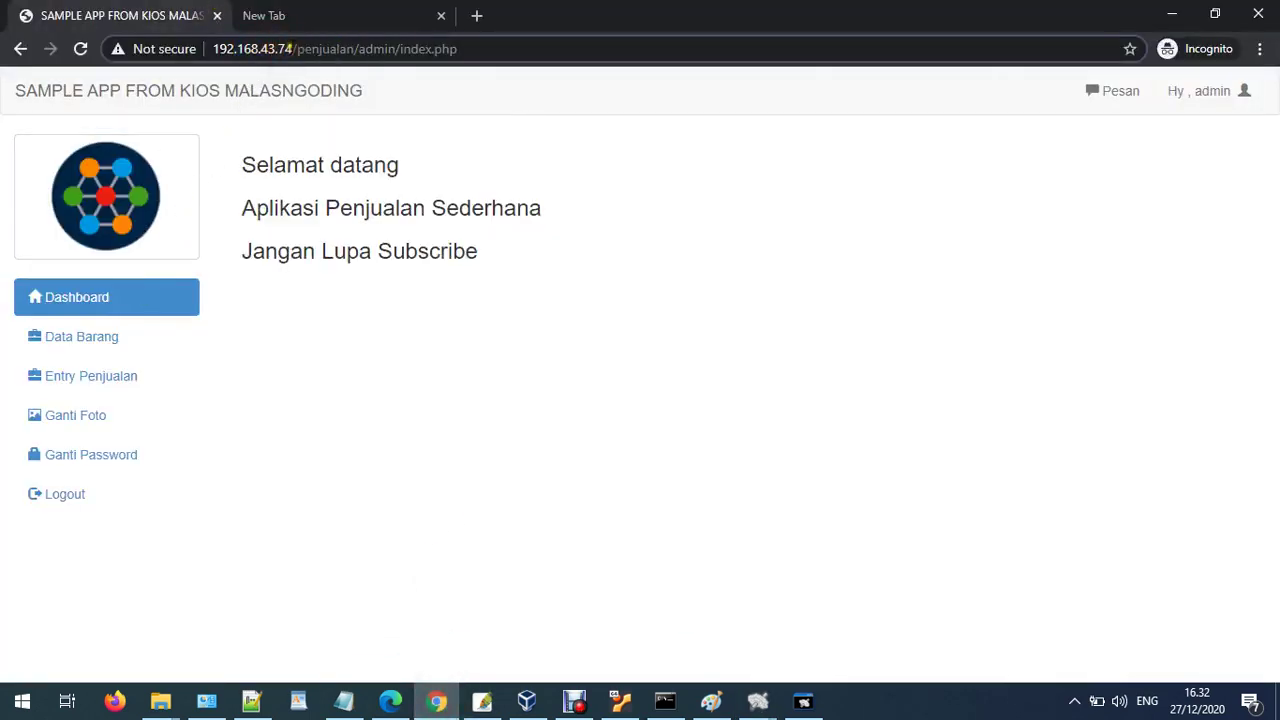
drag(292, 48, 188, 52)
key(ctrl+c)
click(329, 15)
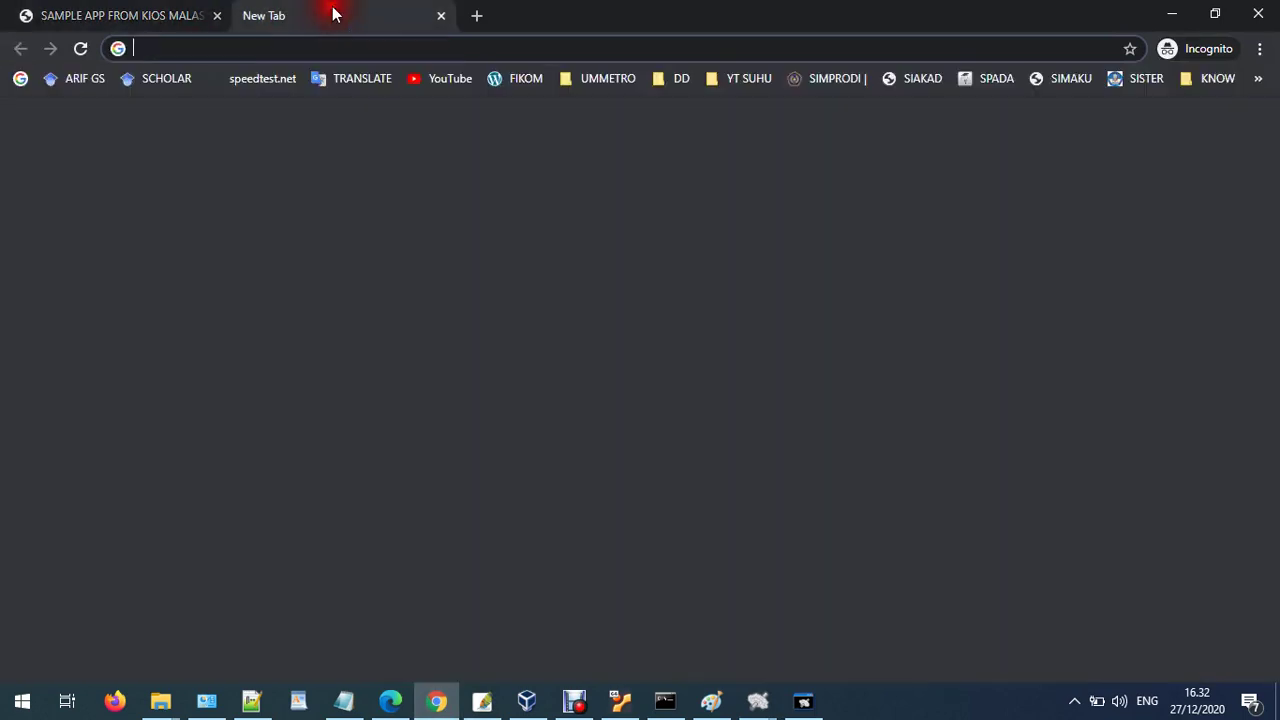
key(ctrl+v)
text(ph)
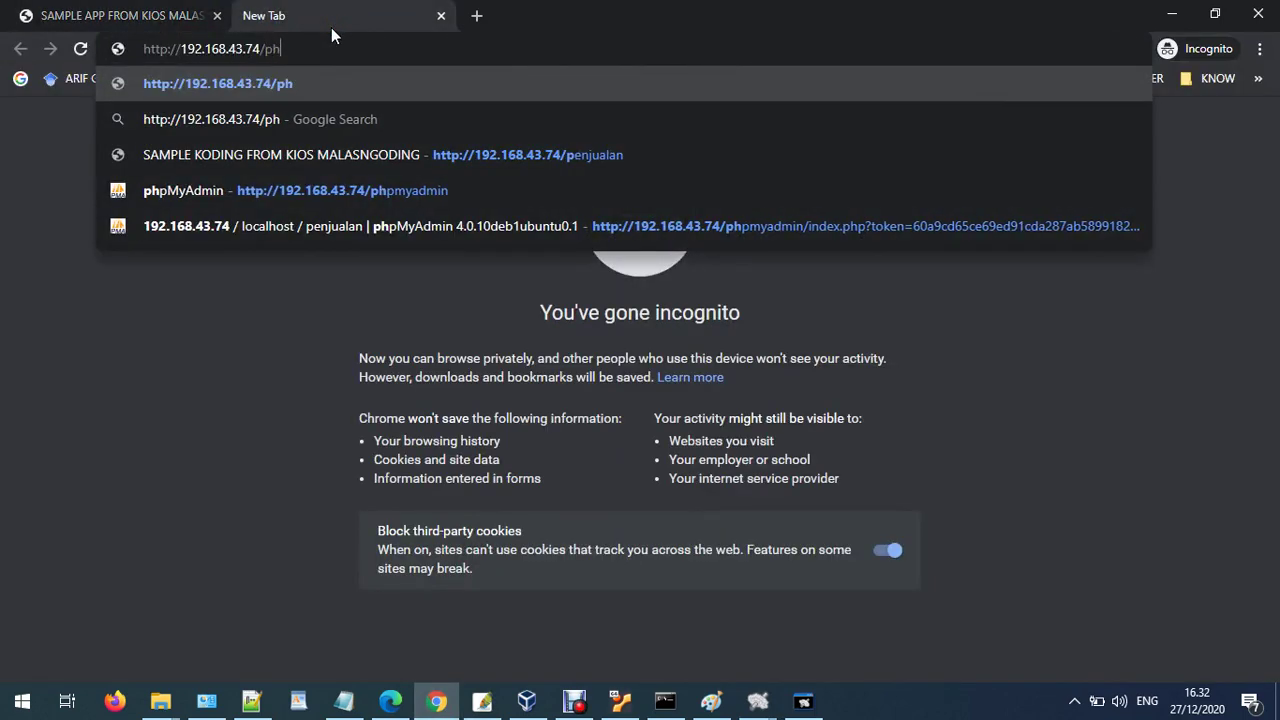
text(pmyadmin)
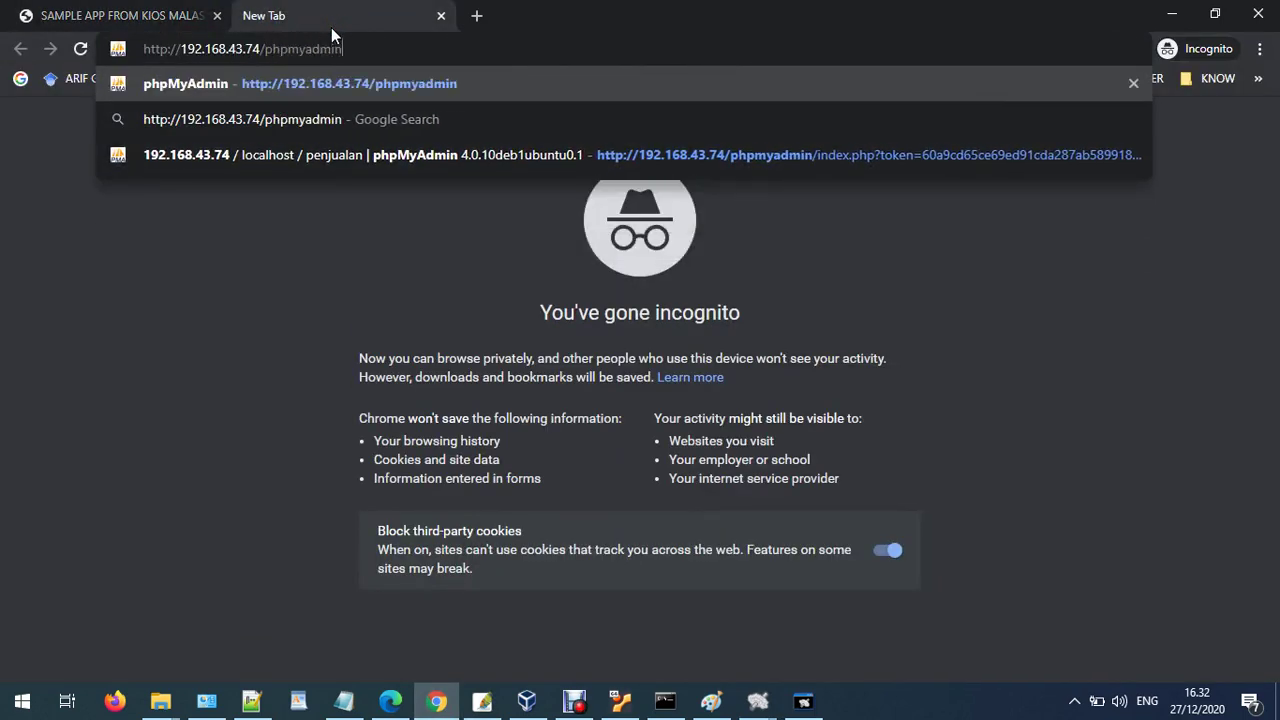
key(Return)
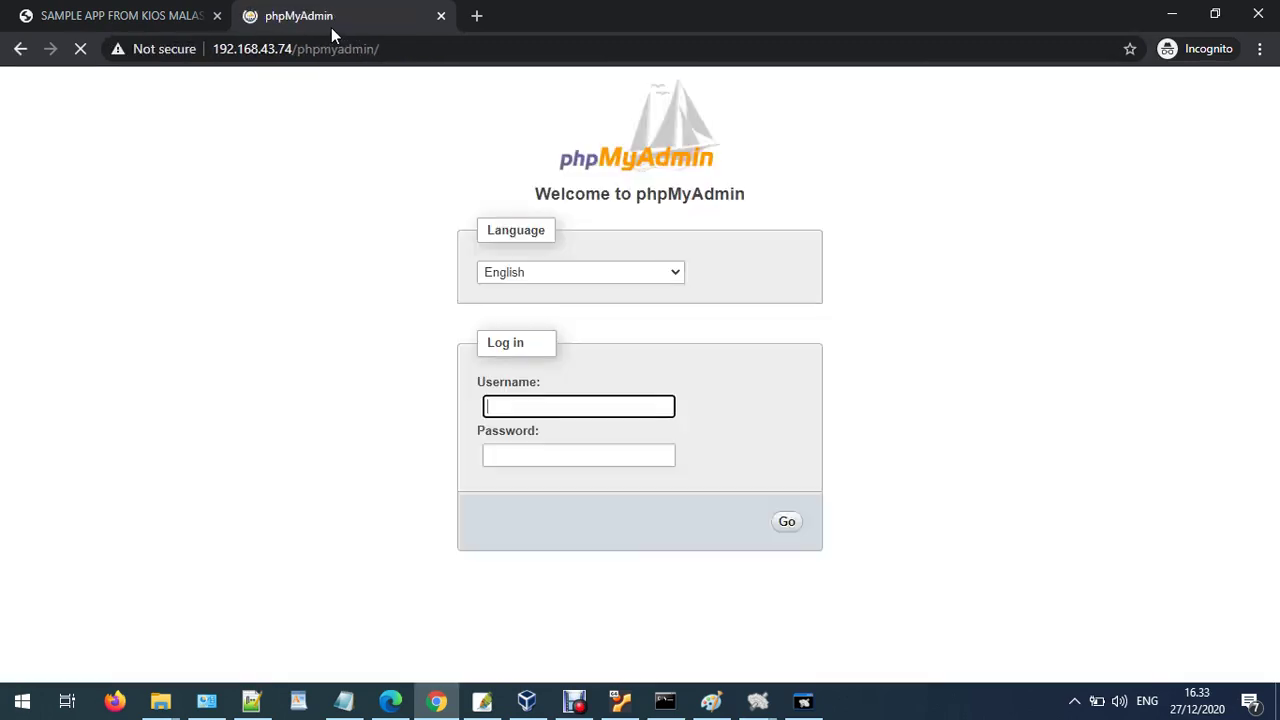
- Log into phpMyAdmin as root and view the penjualan database's four tables
text(root)
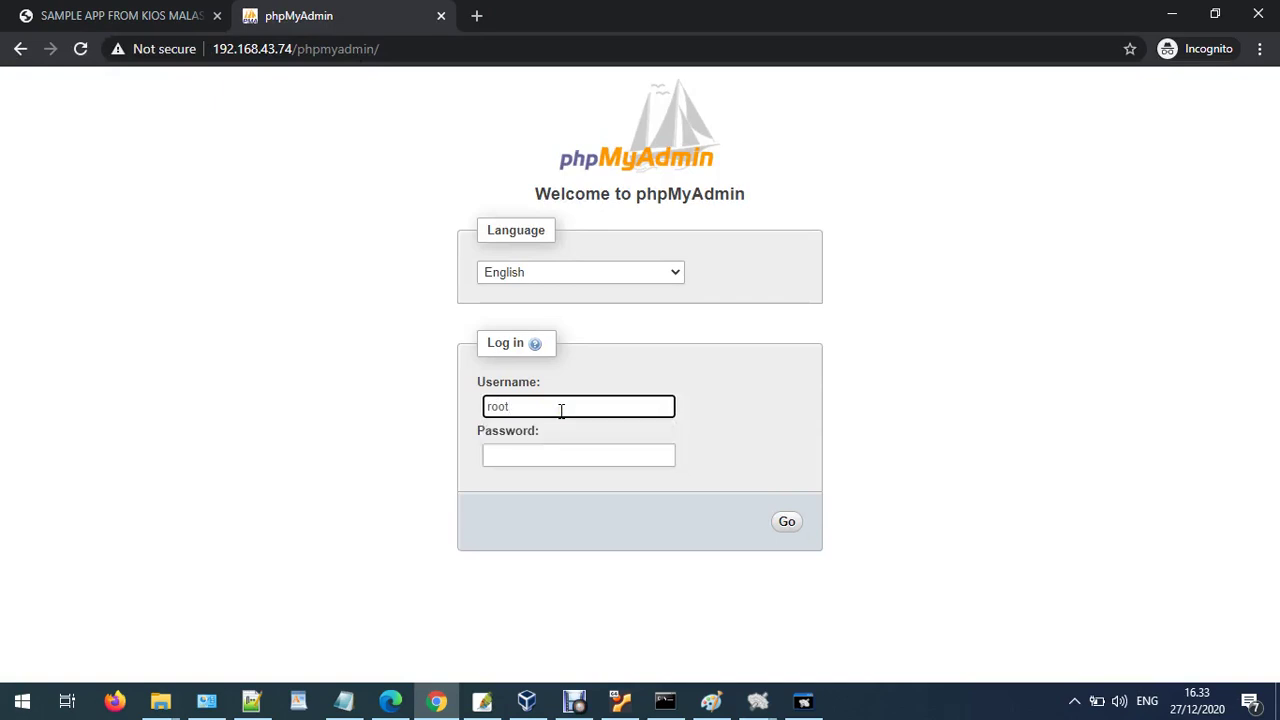
key(Tab)
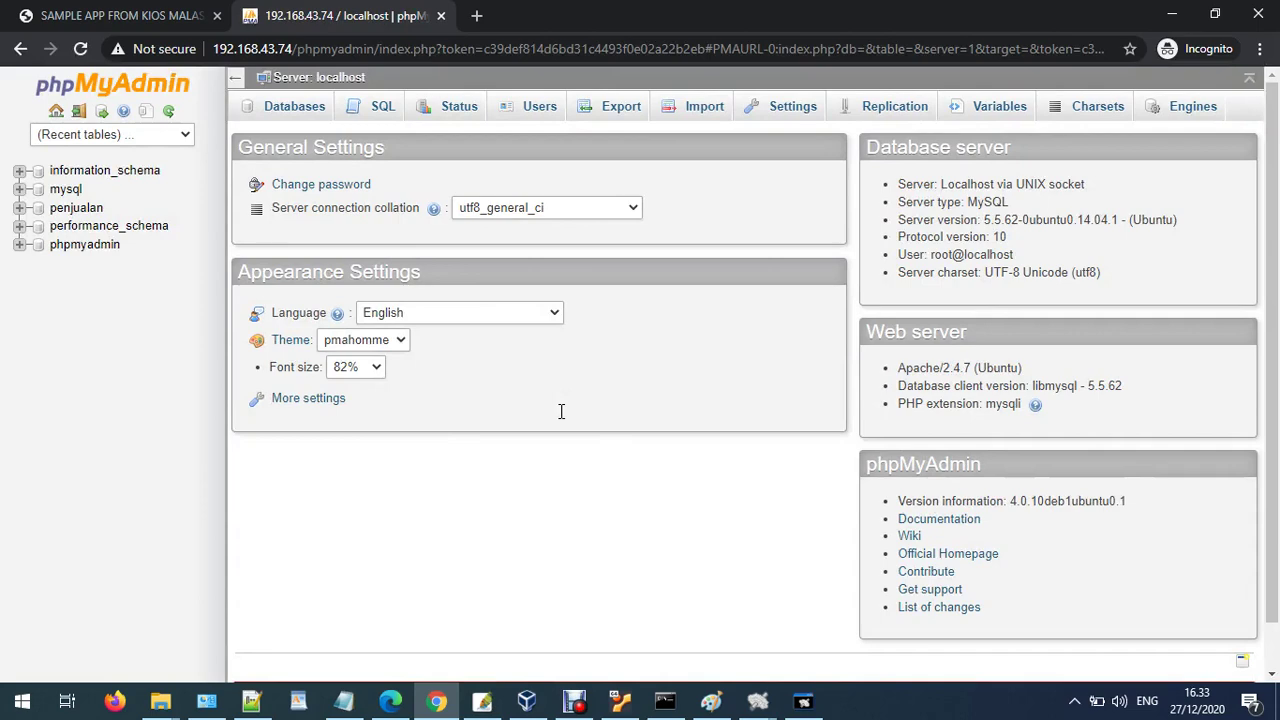
click(76, 207)
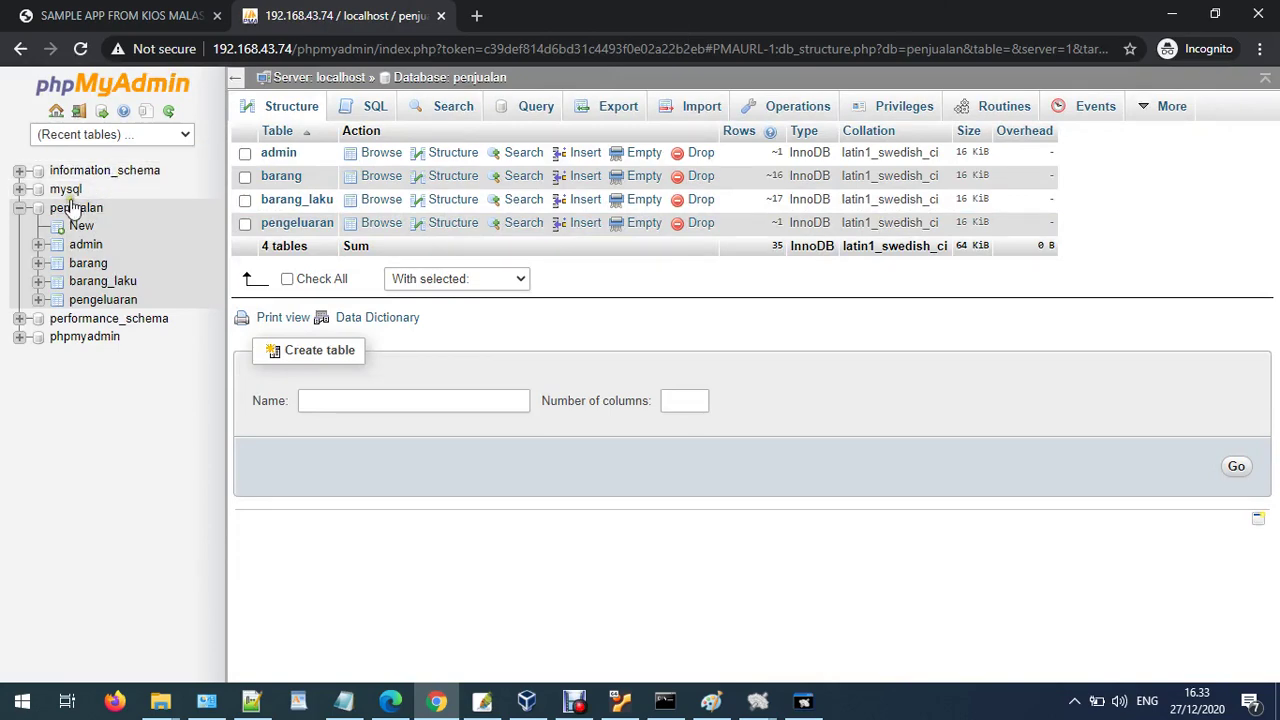
click(1175, 12)
click(1176, 10)
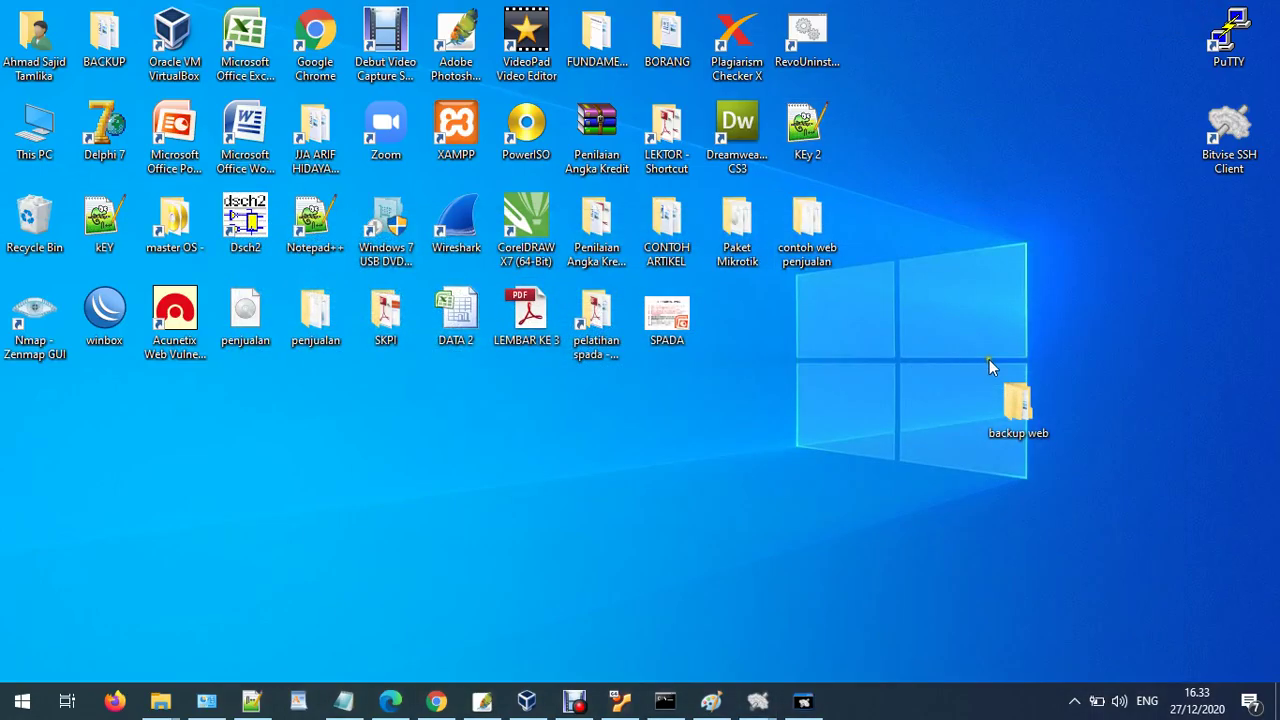
- Open backup web\penjualan\admin\config in Notepad
double_click(1013, 392)
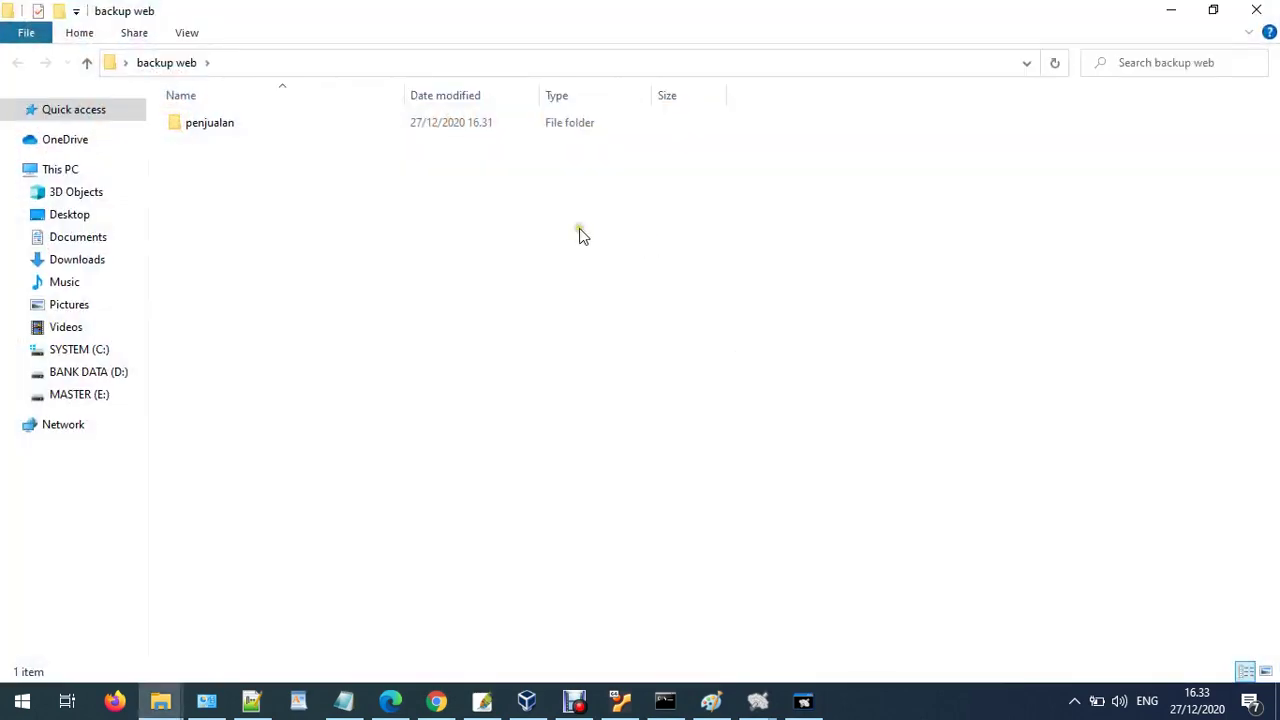
double_click(192, 123)
click(207, 128)
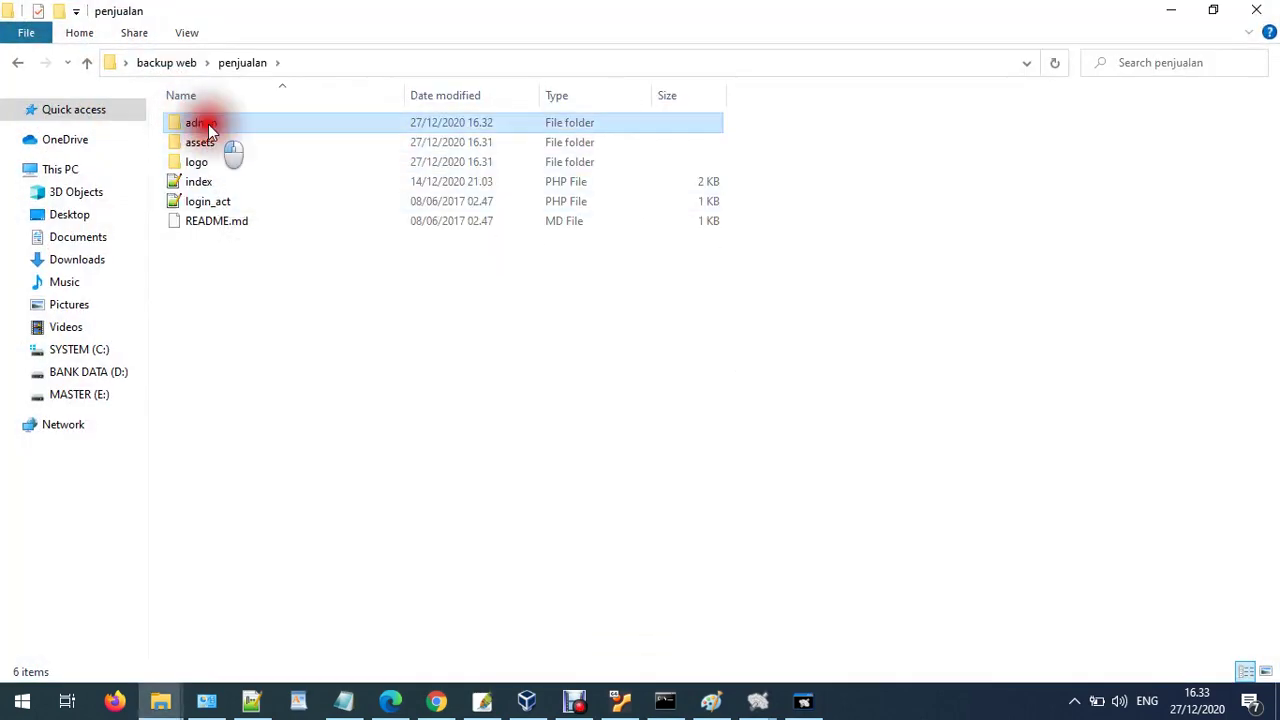
double_click(207, 128)
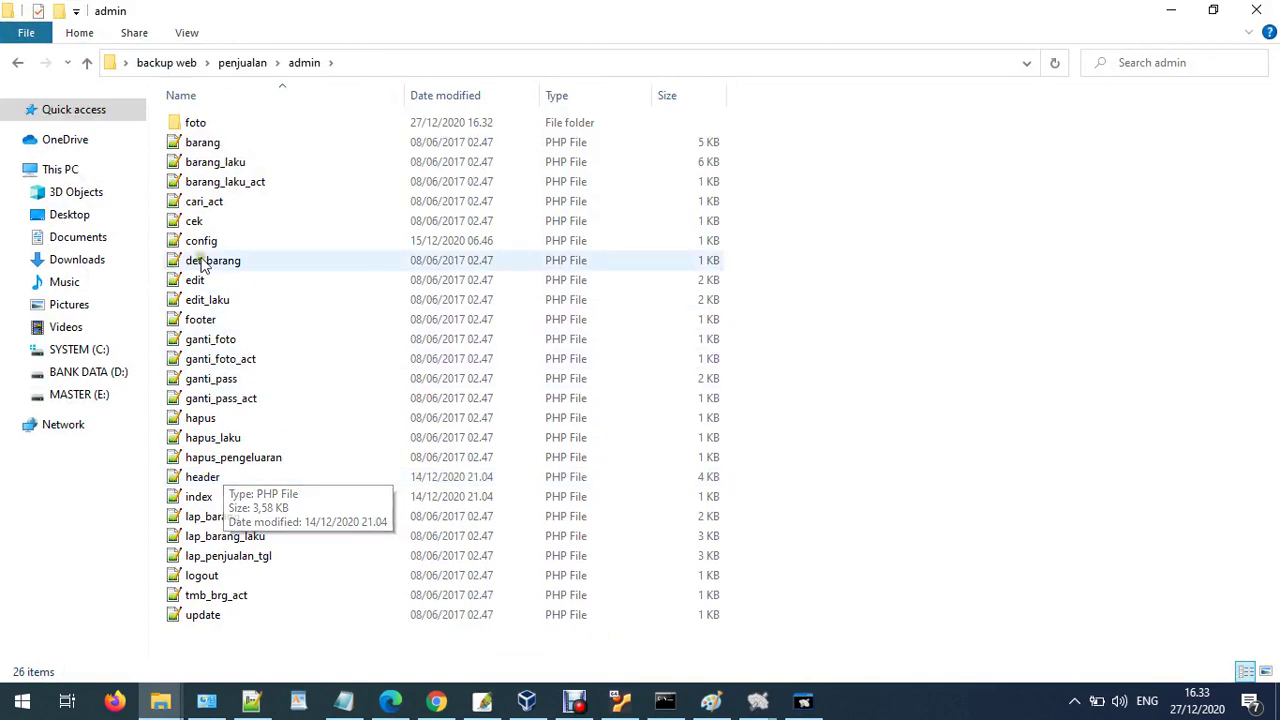
click(200, 242)
right_click(198, 246)
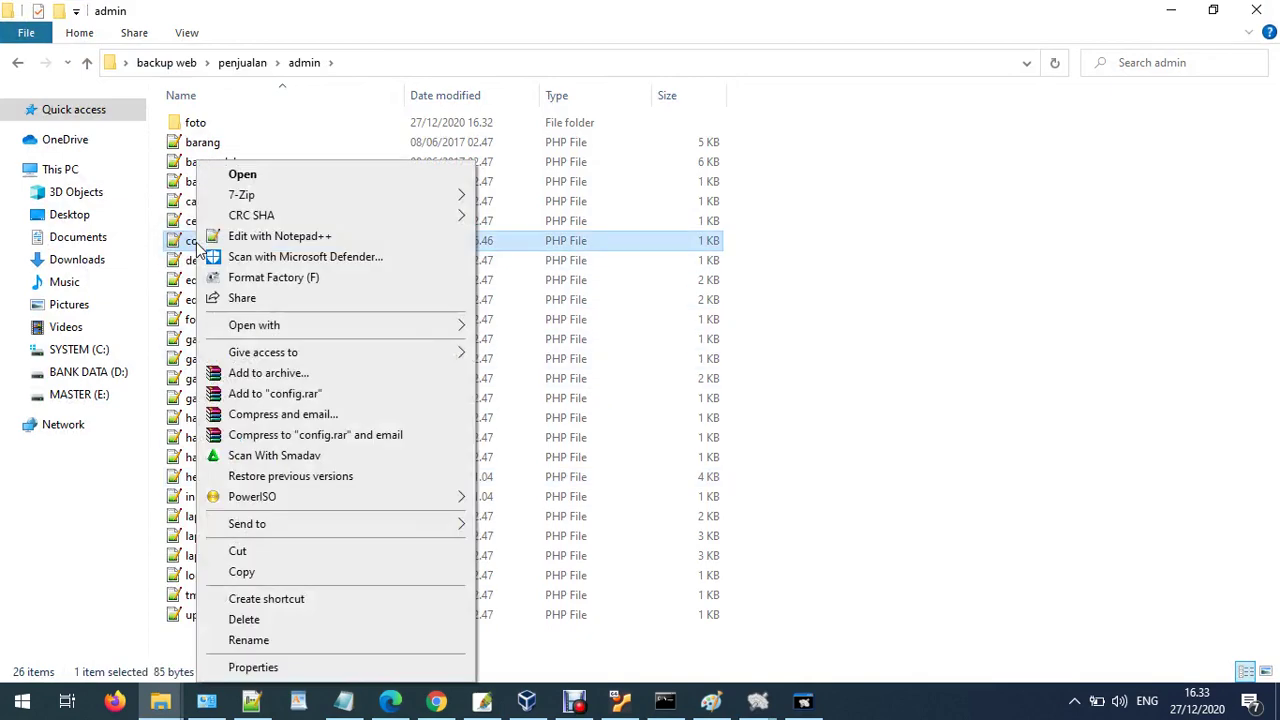
mouse_move(392, 332)
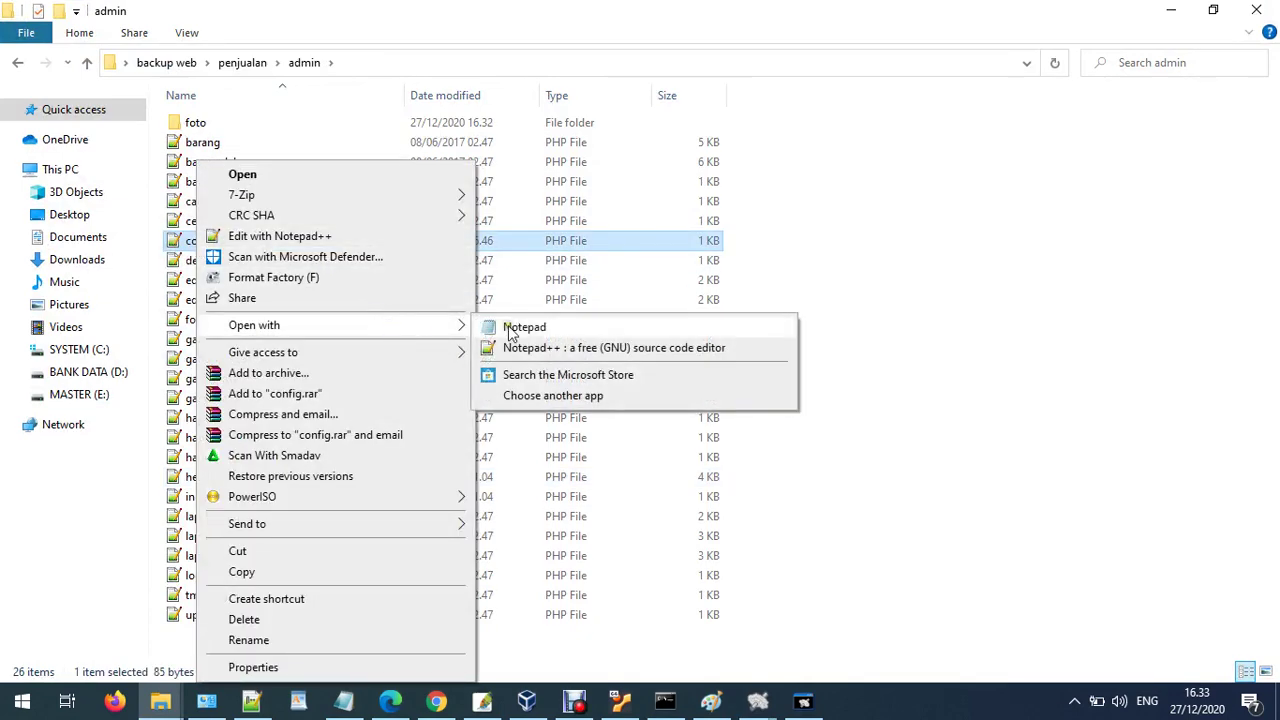
click(510, 326)
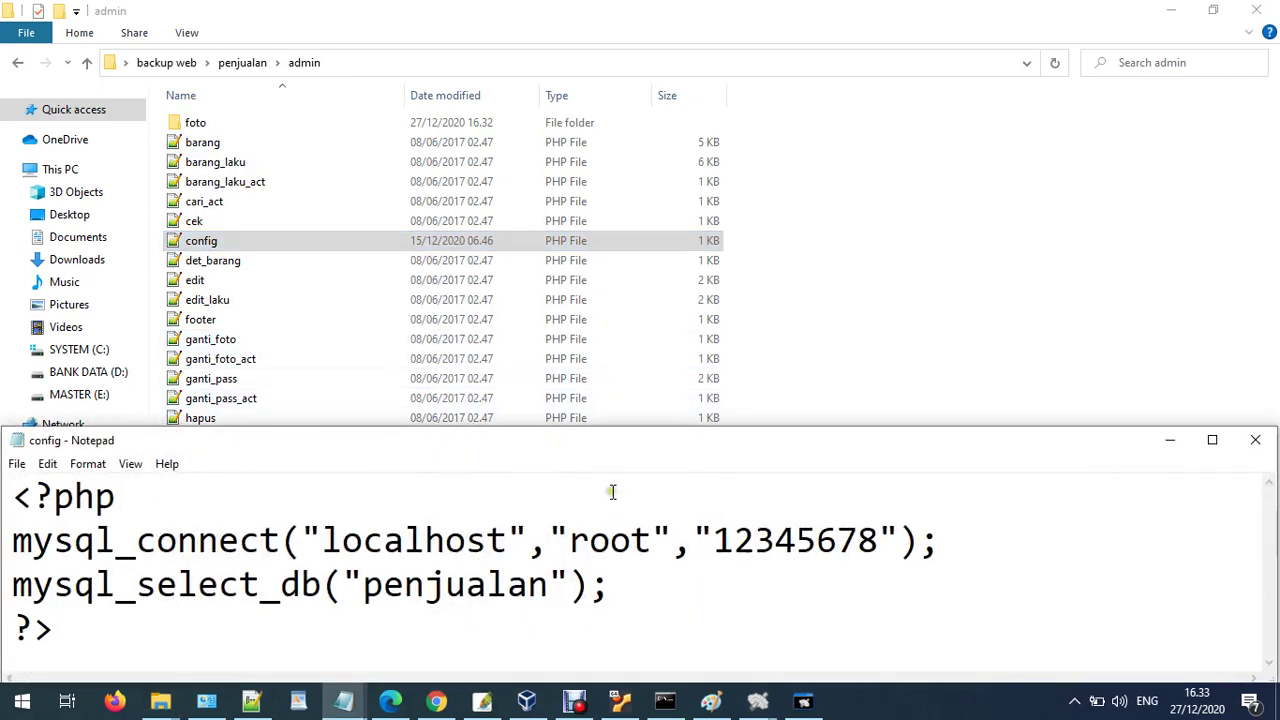
- Highlight the database name penjualan, user and password in config, then return to phpMyAdmin's penjualan database
drag(556, 590, 362, 586)
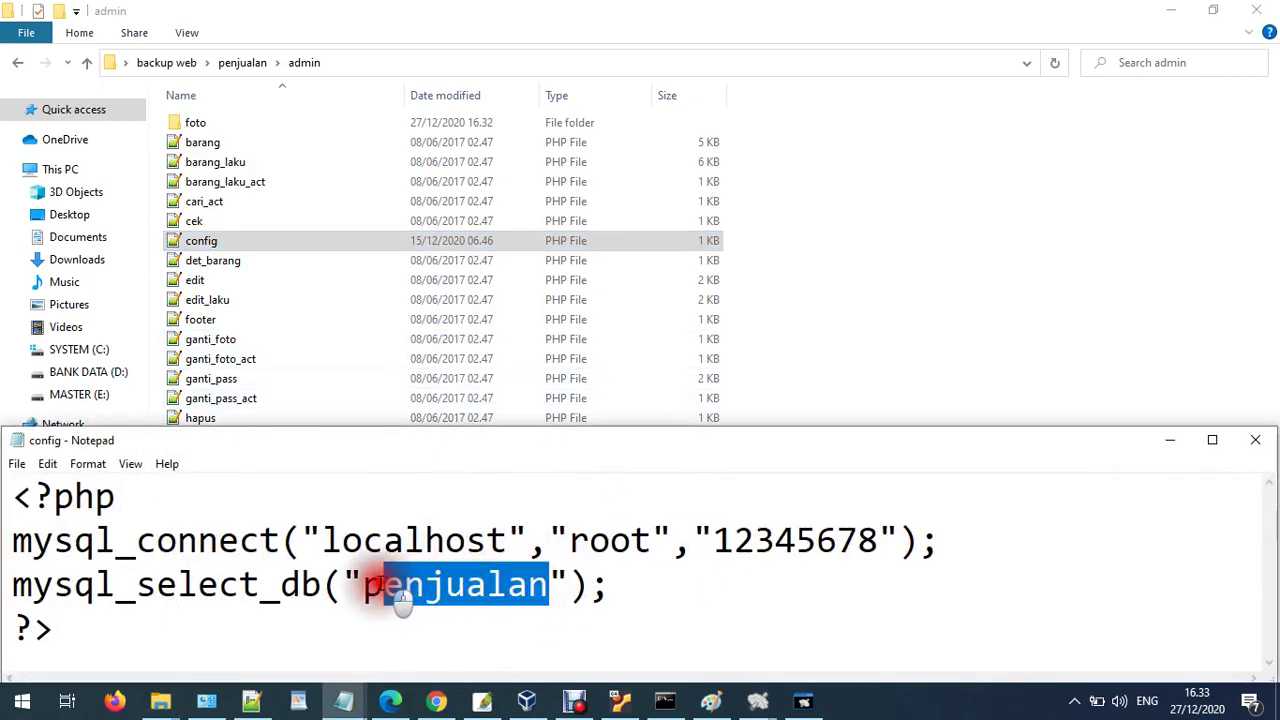
drag(648, 540, 570, 540)
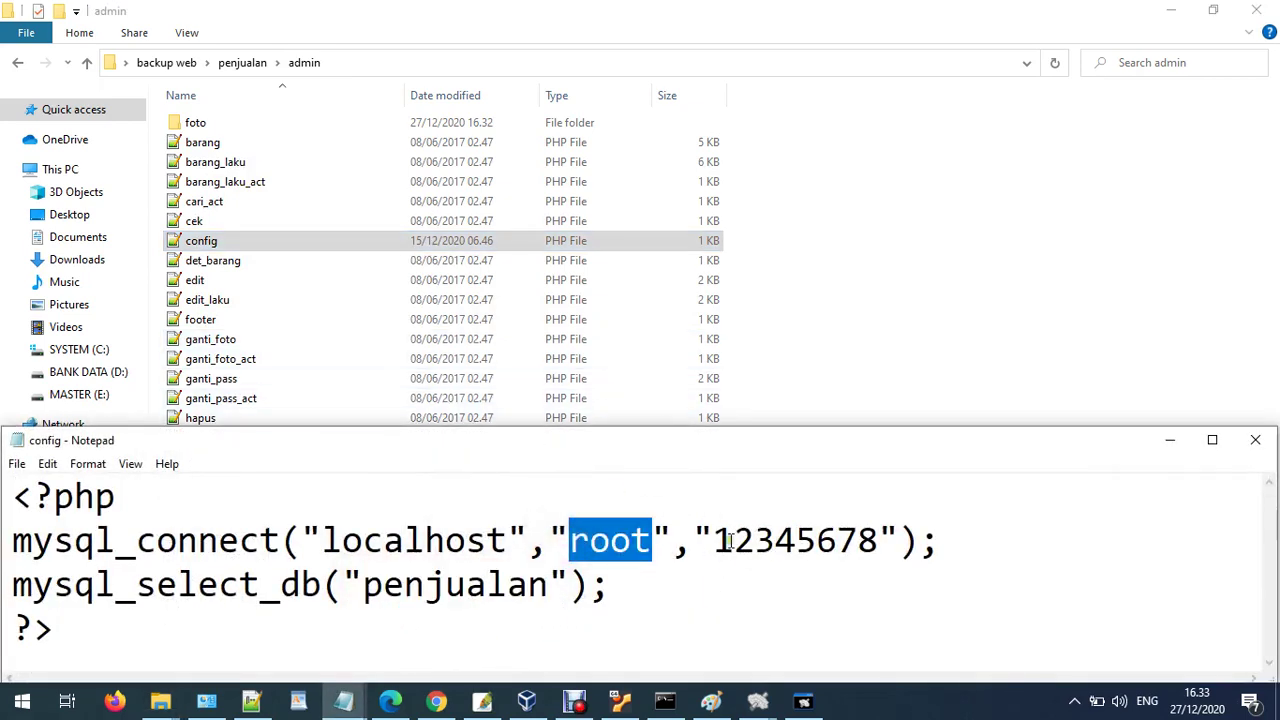
drag(712, 540, 880, 540)
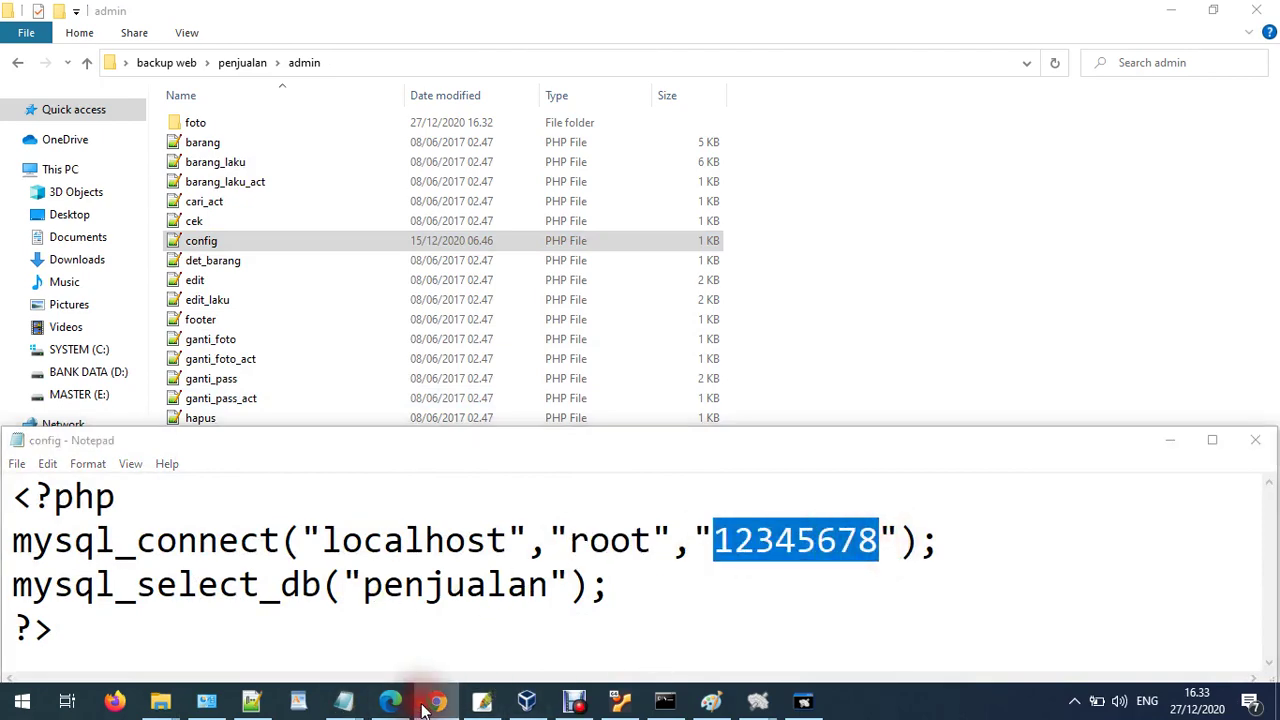
click(436, 700)
click(82, 207)
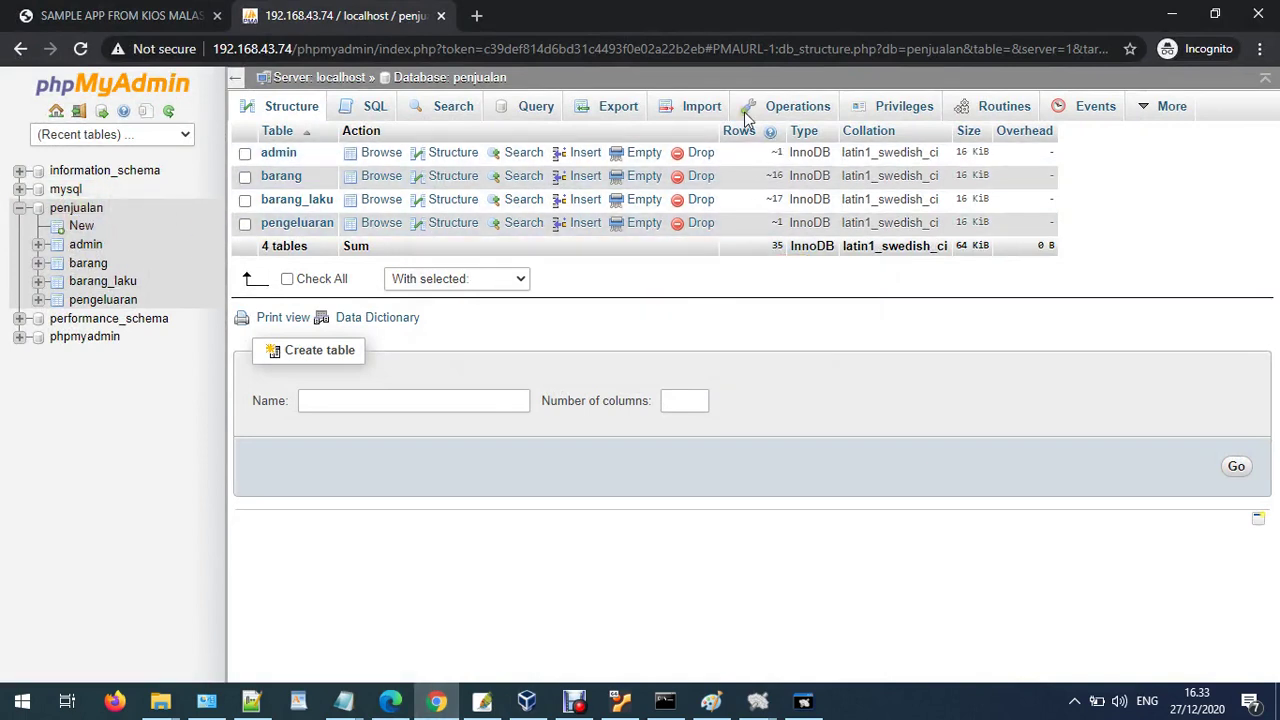
- Quick-export the penjualan database as SQL, downloading penjualan.sql (4.9 KB)
click(620, 105)
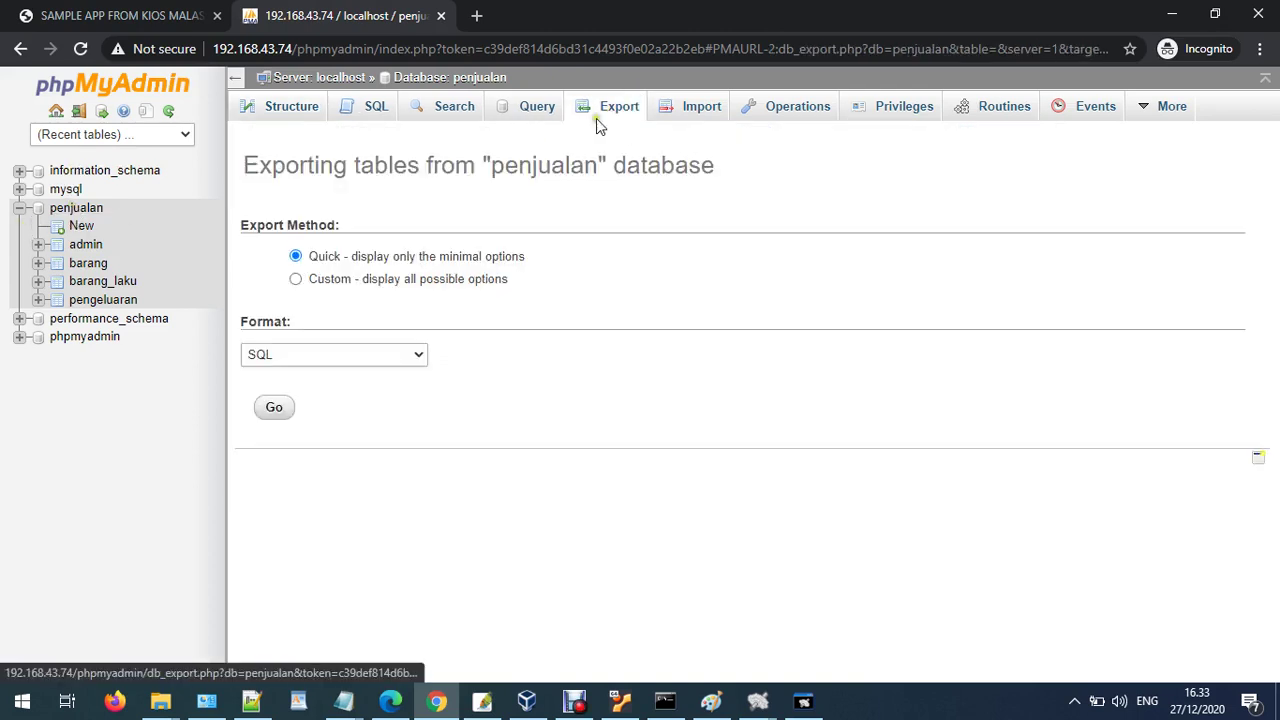
click(260, 354)
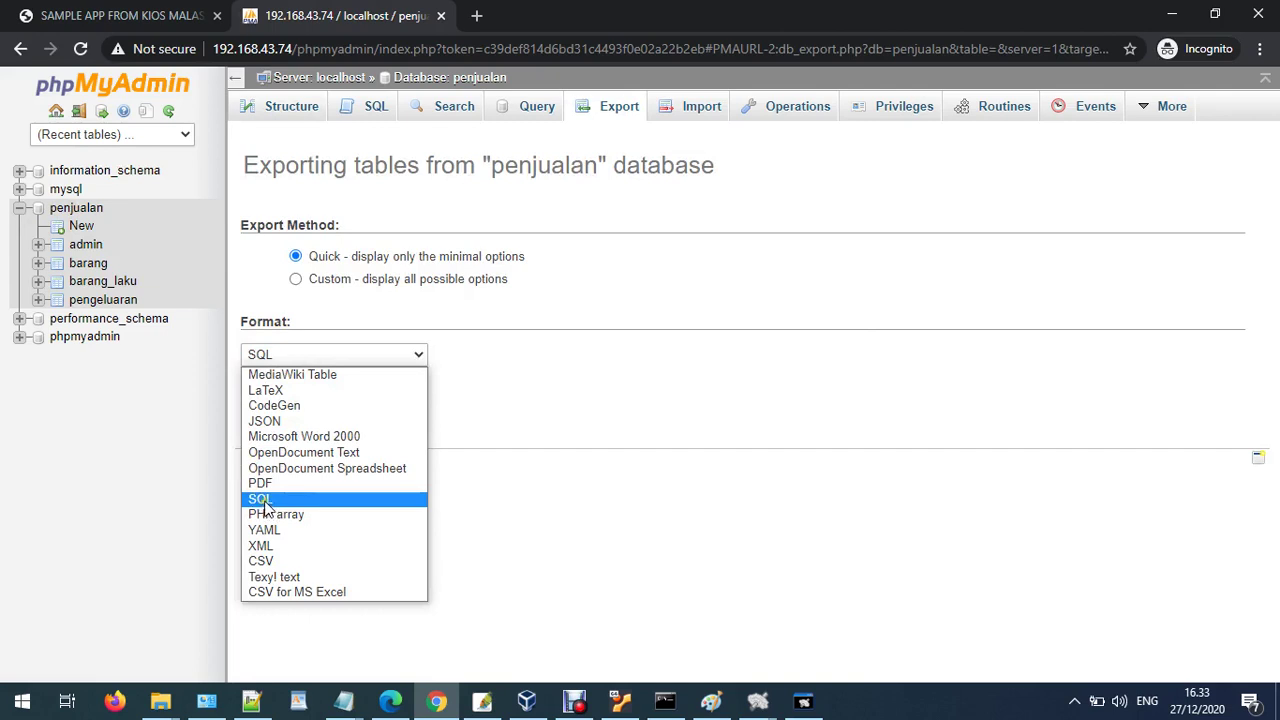
click(265, 505)
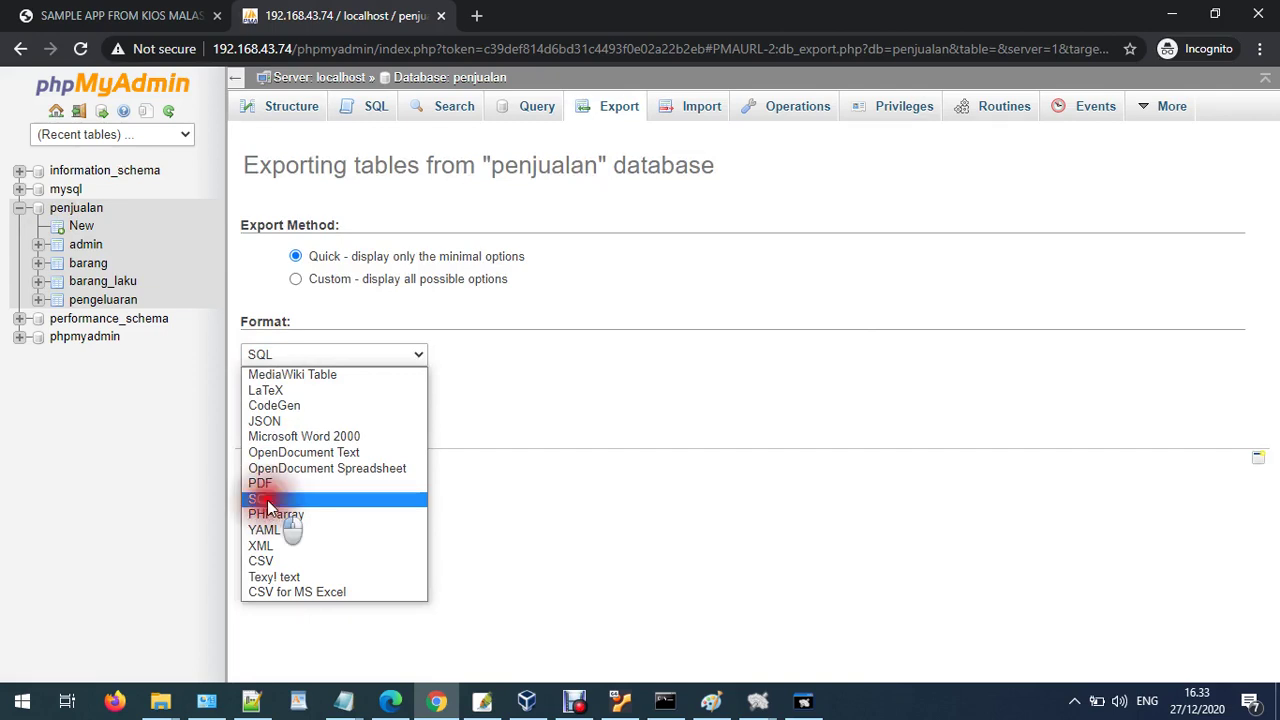
click(300, 352)
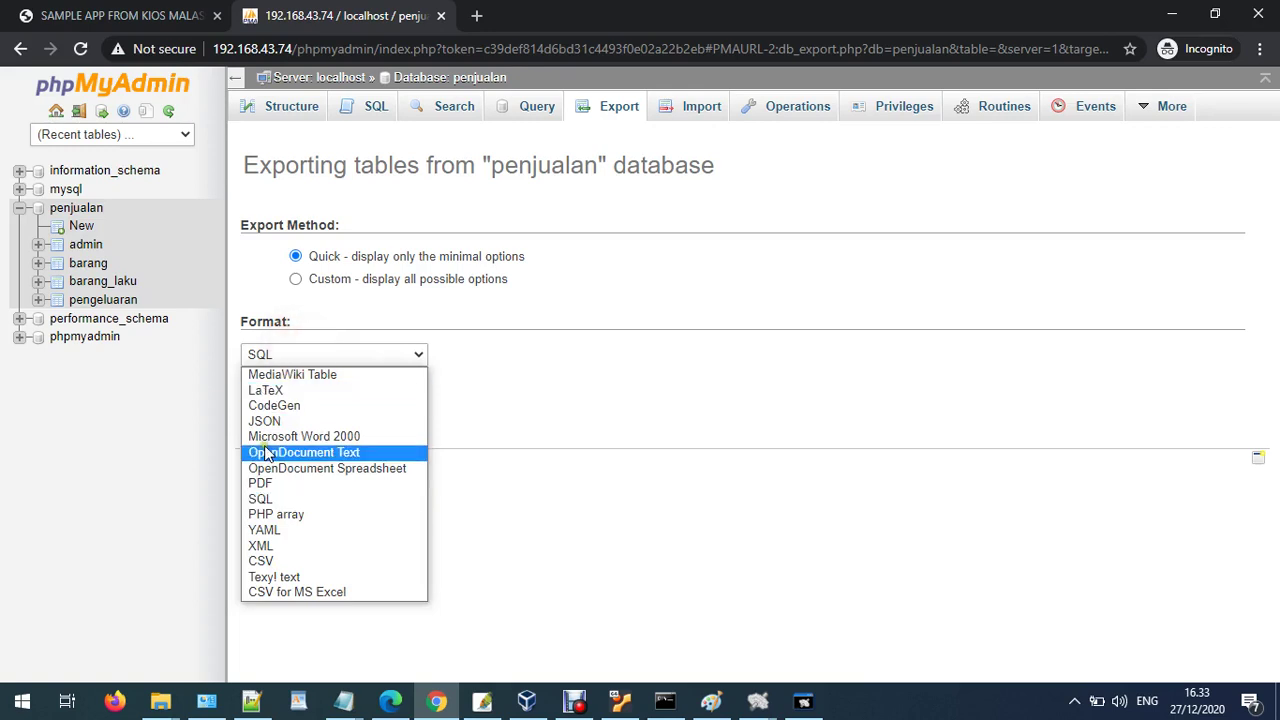
click(262, 498)
click(274, 407)
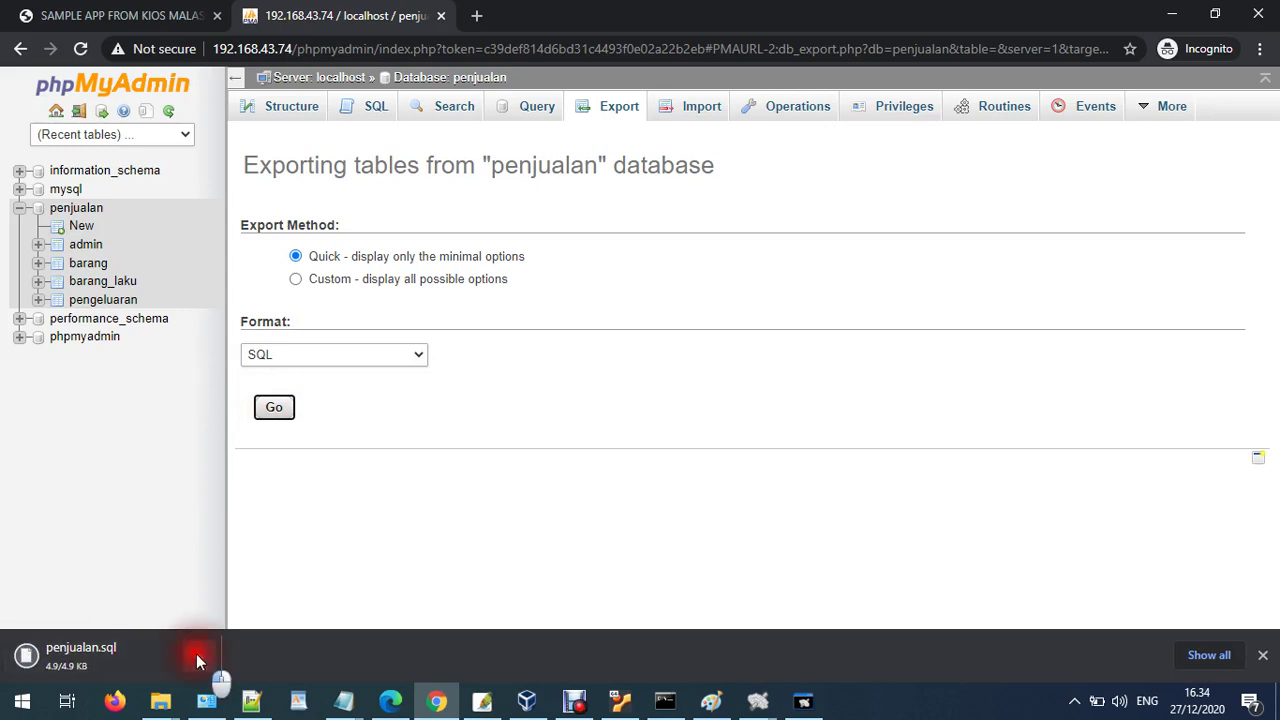
click(197, 661)
click(240, 599)
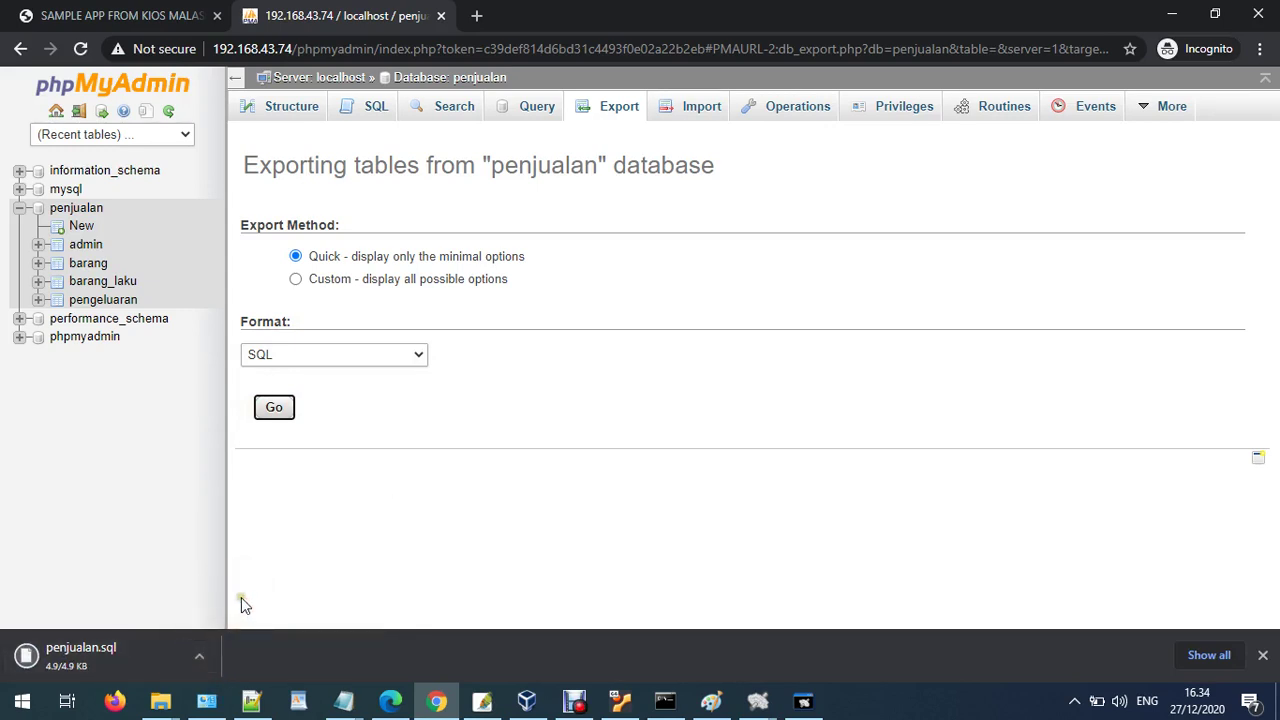